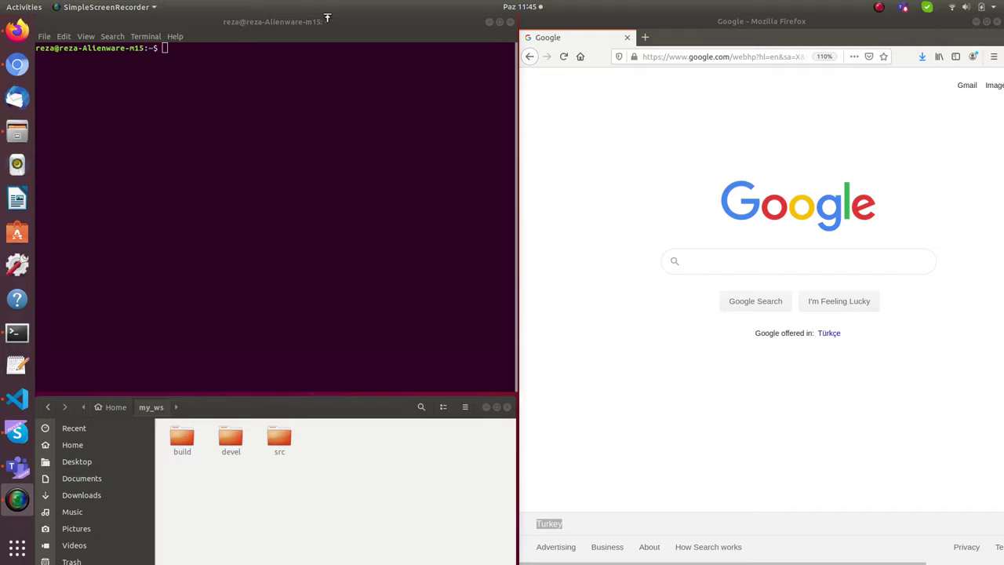
Step: Focus the GNOME Terminal window at its empty home-directory prompt
click(324, 22)
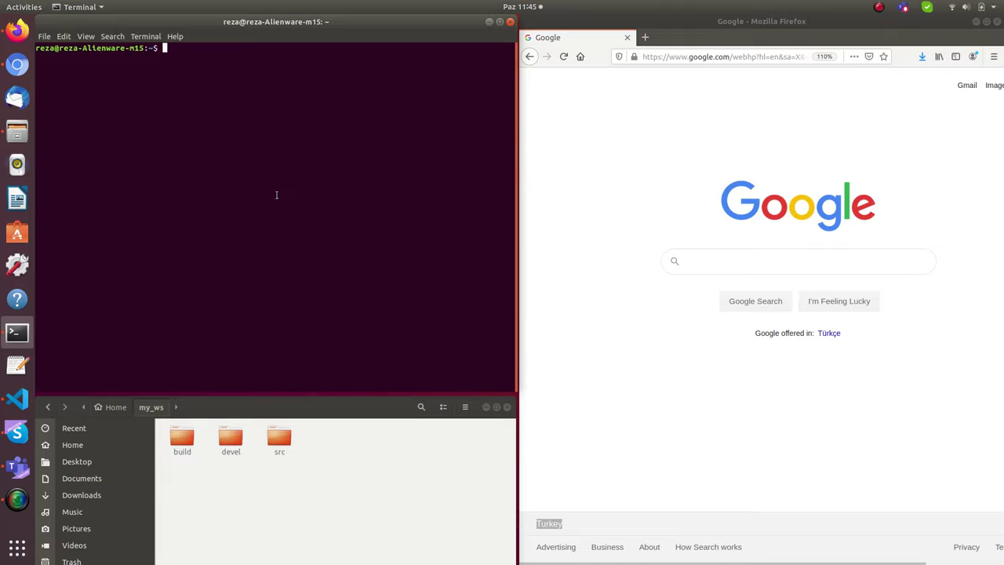
Step: Browse to the rosBags folder on the 753 GB Volume and check radar_02.bag's size (2,2 GB)
click(266, 486)
scroll(93, 523, down, 2)
click(90, 555)
click(238, 499)
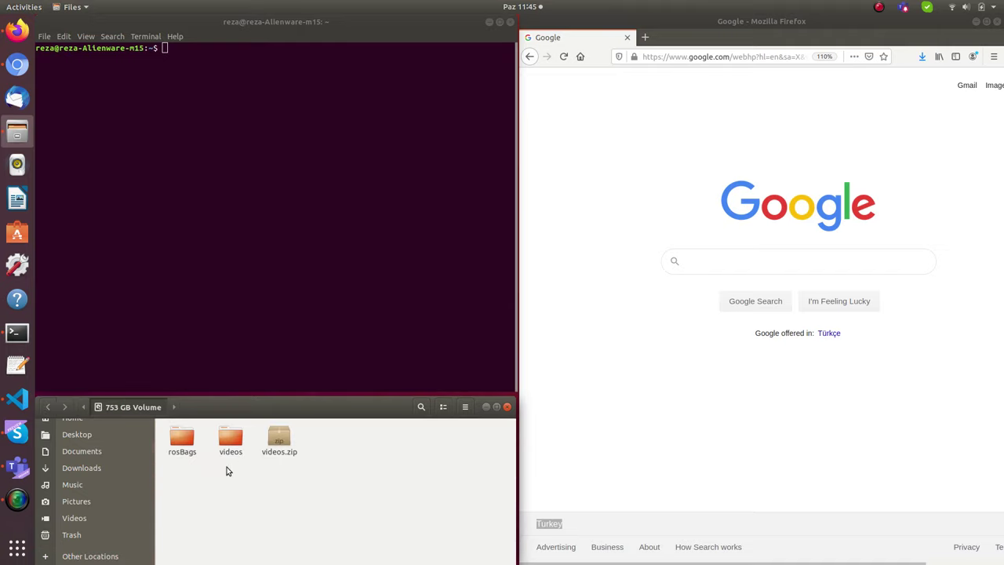
double_click(182, 441)
click(328, 443)
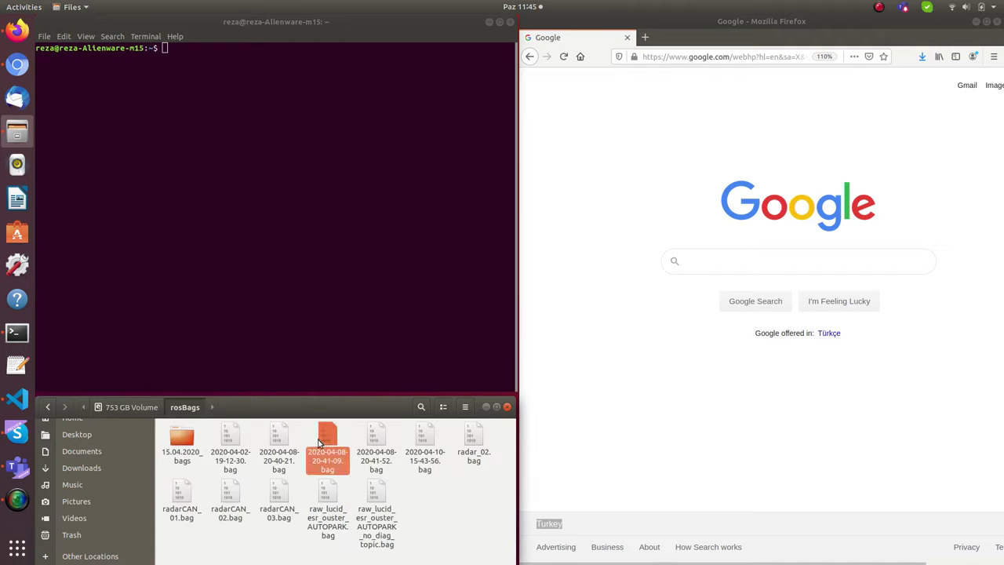
click(474, 463)
click(244, 313)
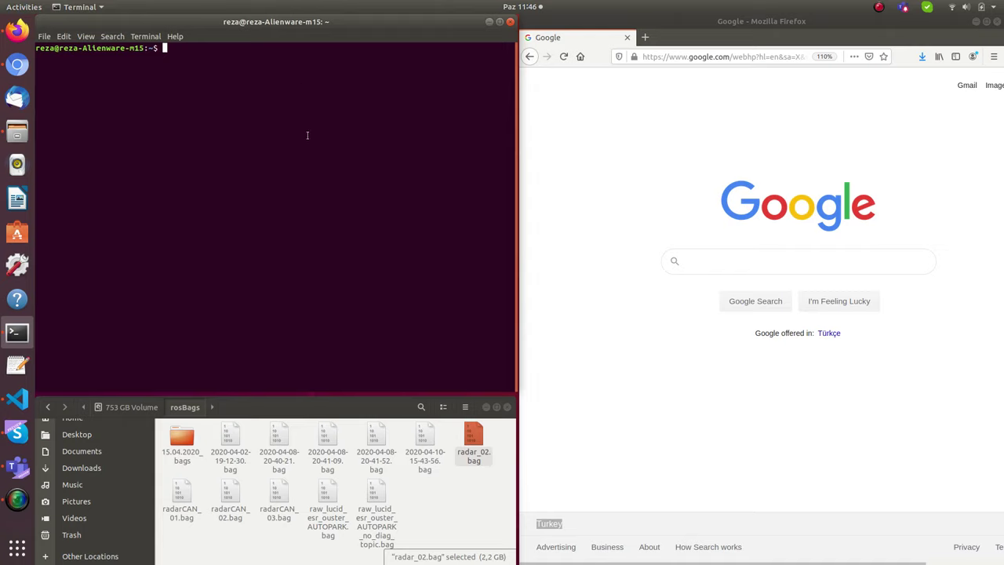
Step: Enter 'rosbag play --clock' at the terminal prompt, then start a Google search in Firefox
text(rosbag play --clock)
click(719, 263)
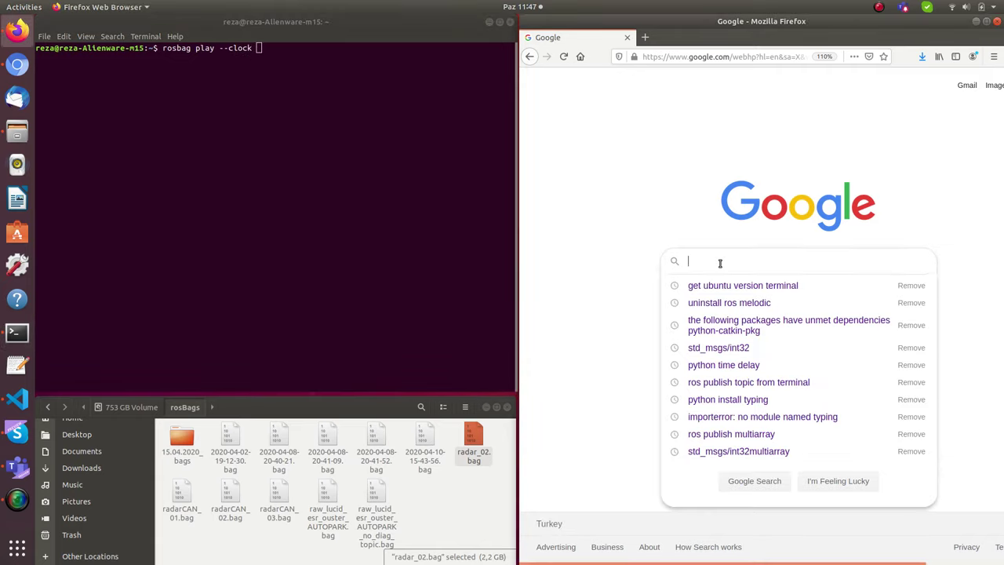
Step: Search Google for 'rosbag play' and open the ROS Wiki result in a new tab
text(rosbag )
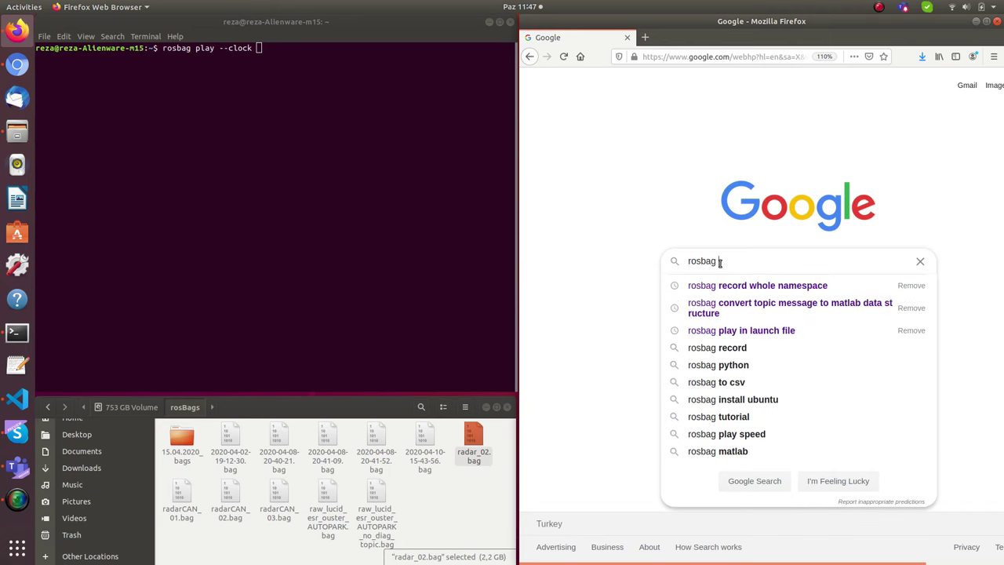
text(play)
key(Return)
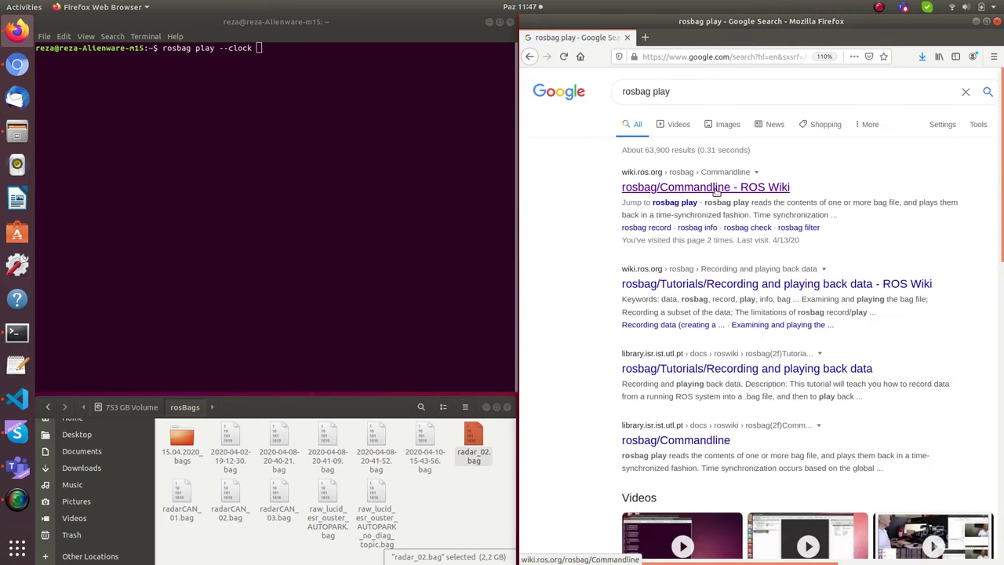
middle_click(662, 189)
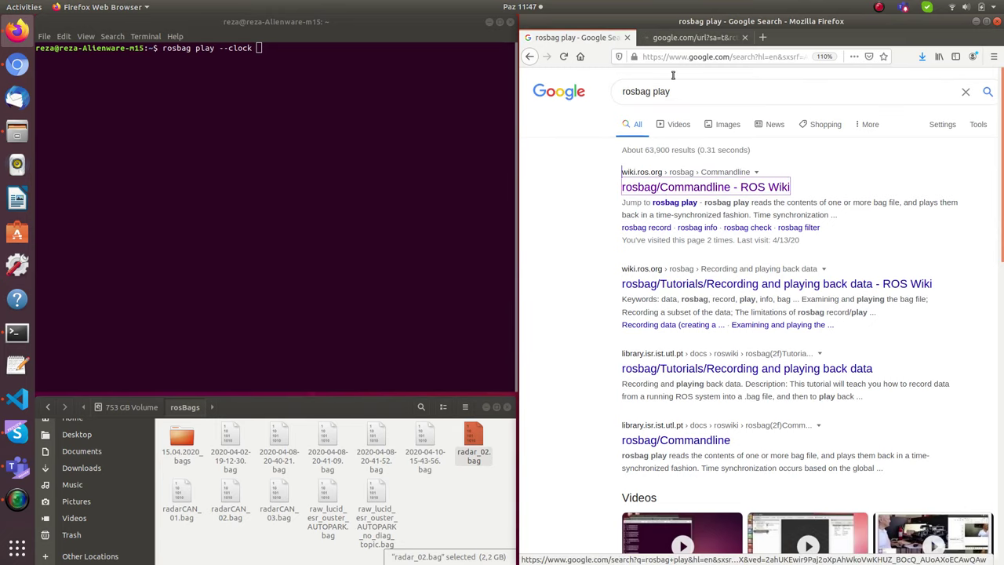
click(684, 39)
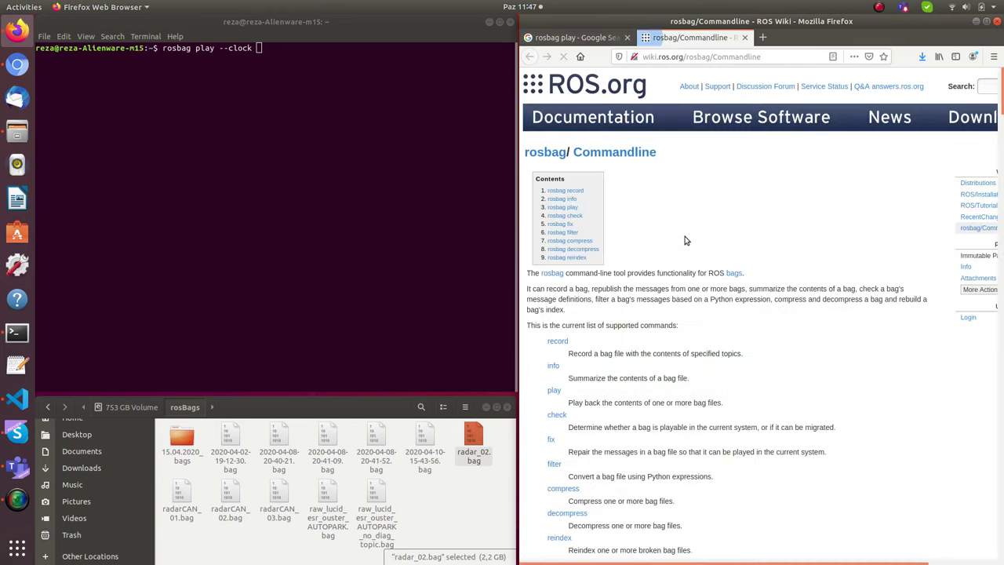
Step: Scroll the ROS Wiki page to the rosbag play section and highlight the -h help example
scroll(682, 245, down, 2)
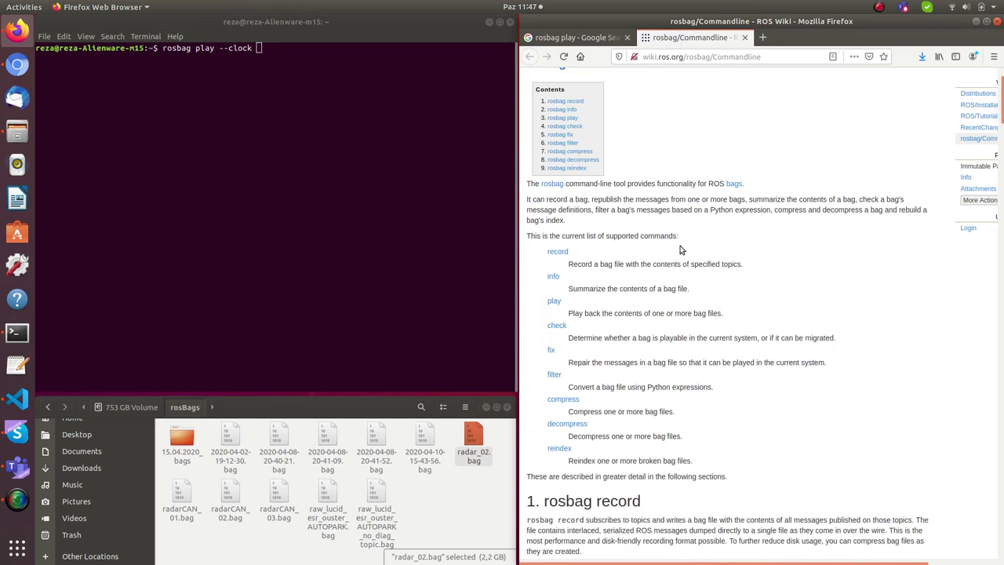
scroll(681, 249, down, 5)
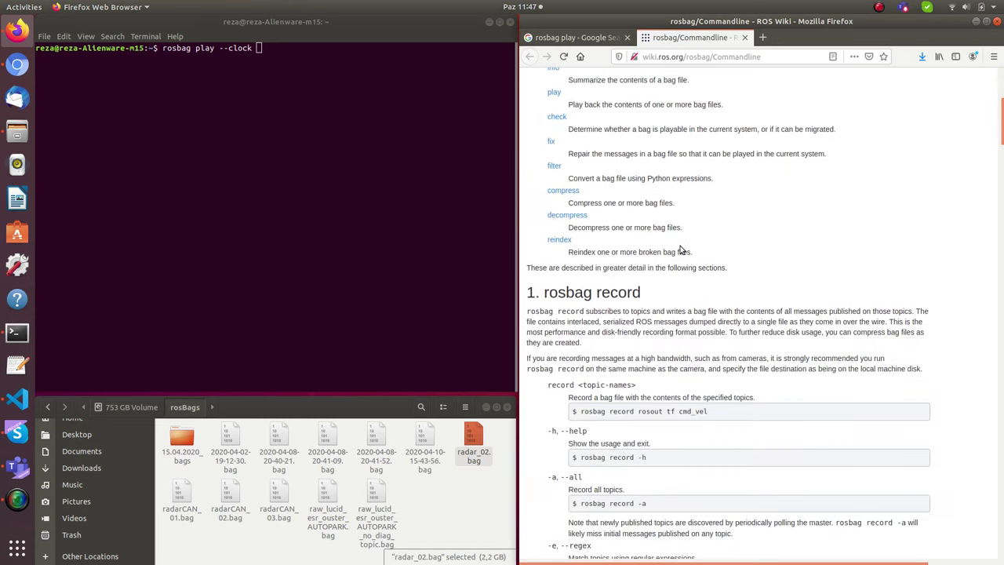
scroll(681, 250, up, 7)
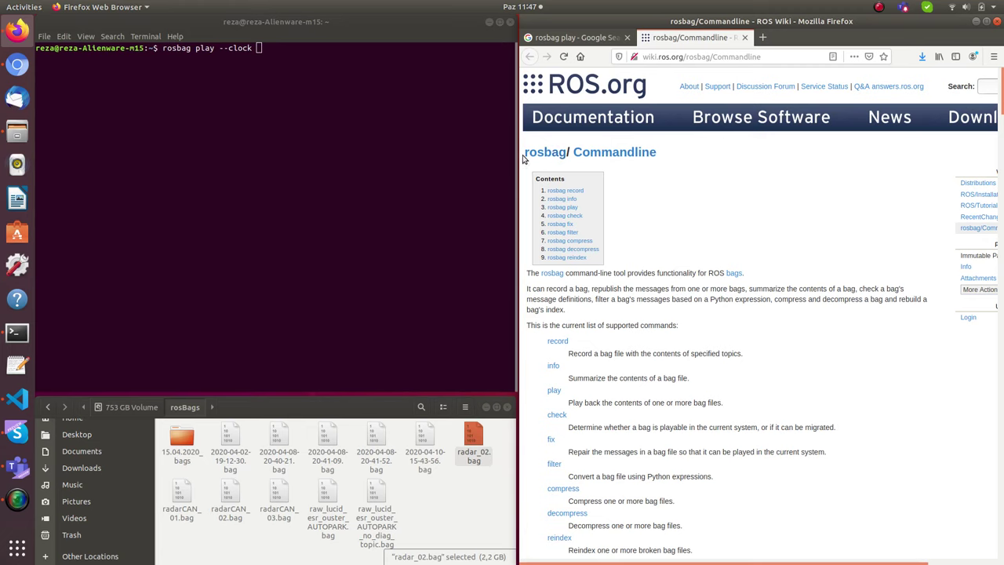
scroll(573, 235, down, 2)
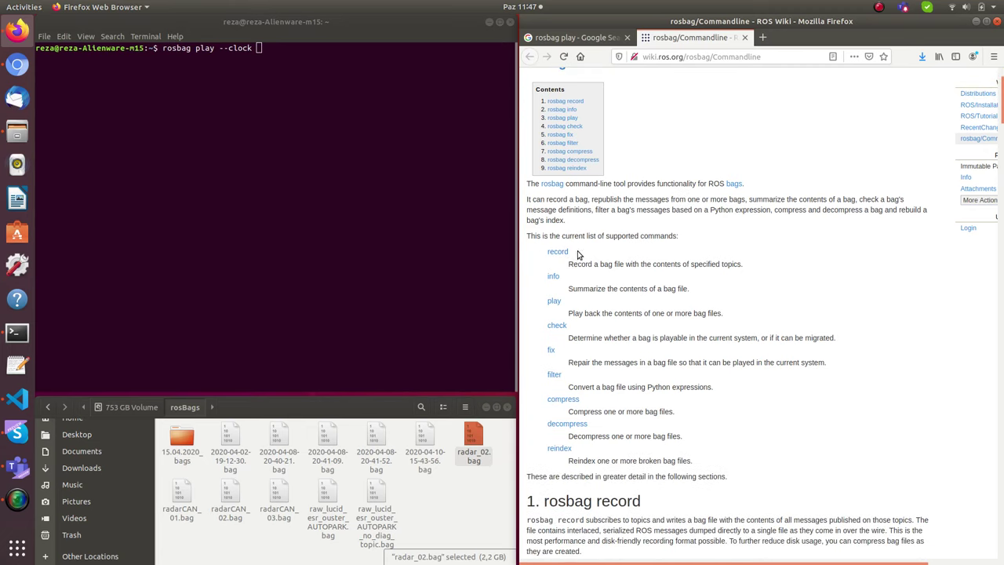
scroll(582, 255, down, 1)
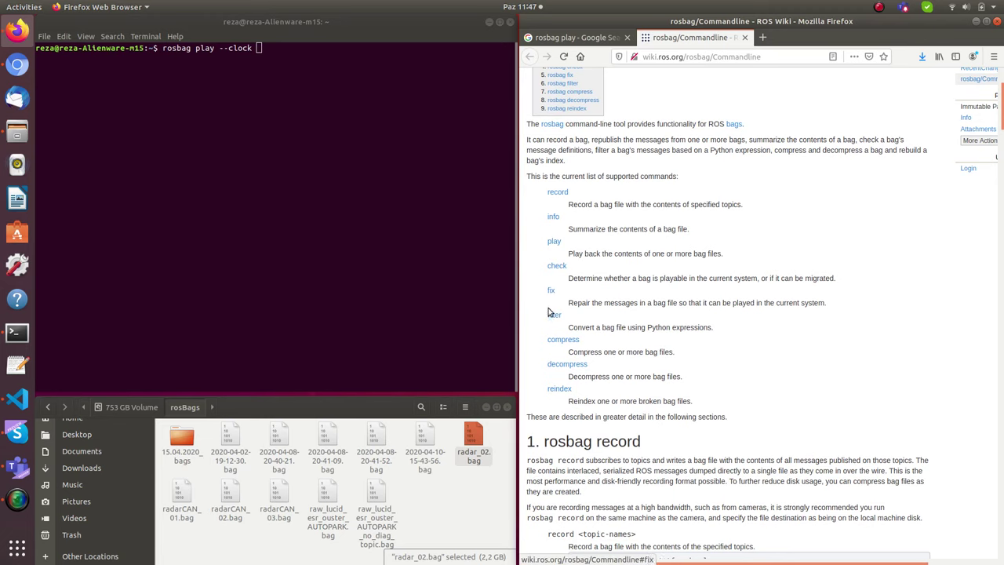
scroll(611, 331, down, 2)
scroll(697, 354, down, 3)
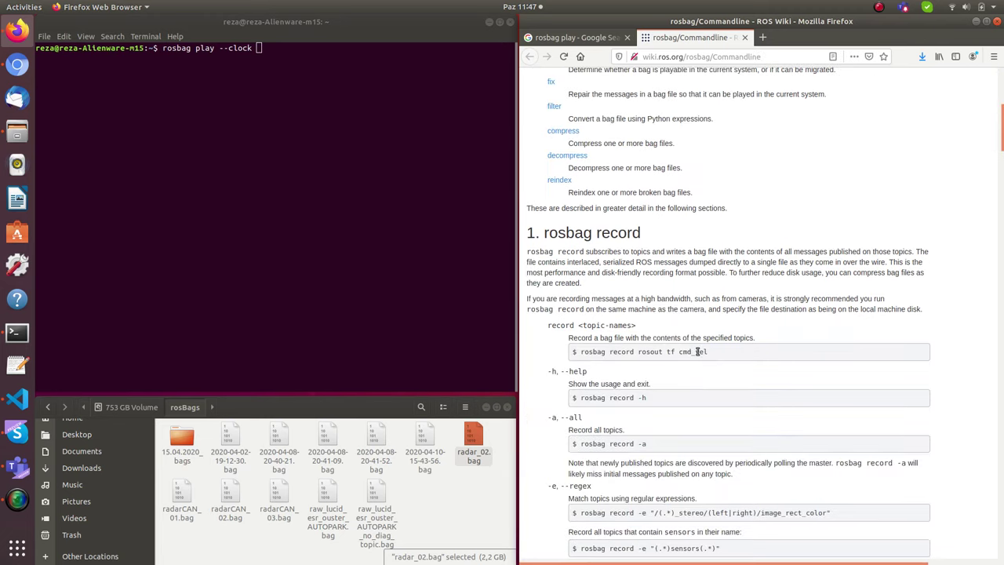
scroll(697, 354, down, 10)
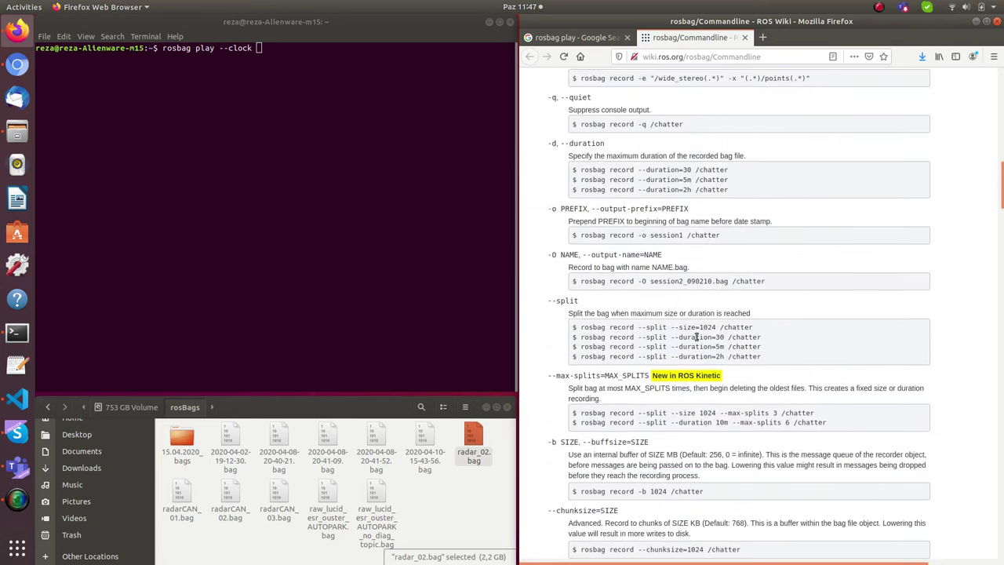
scroll(696, 339, down, 9)
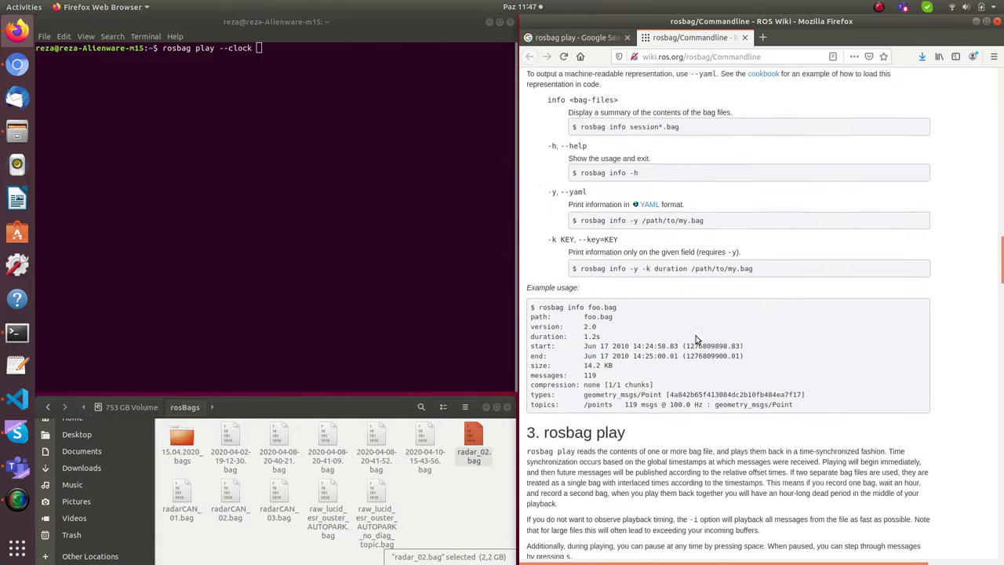
scroll(695, 335, up, 19)
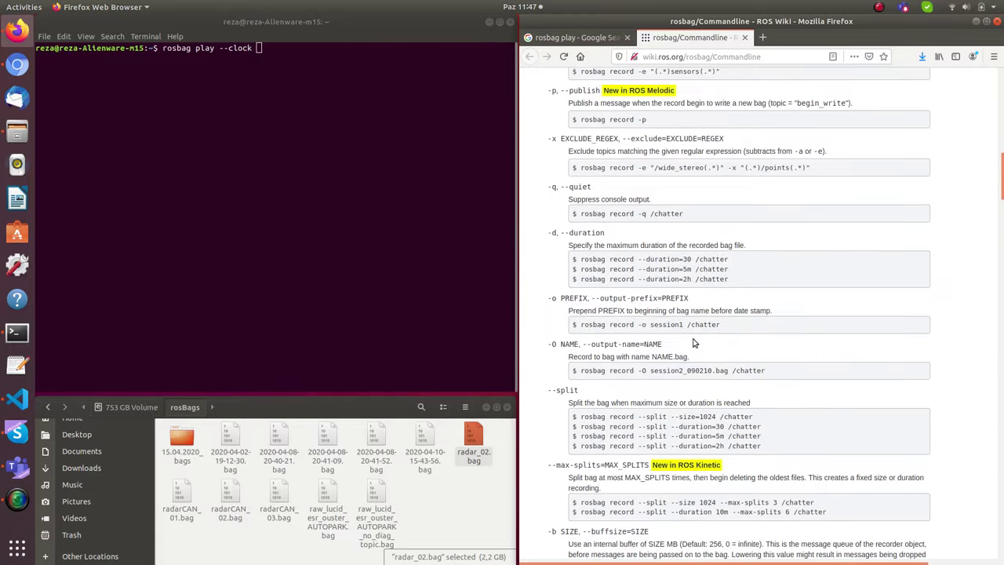
scroll(693, 343, up, 4)
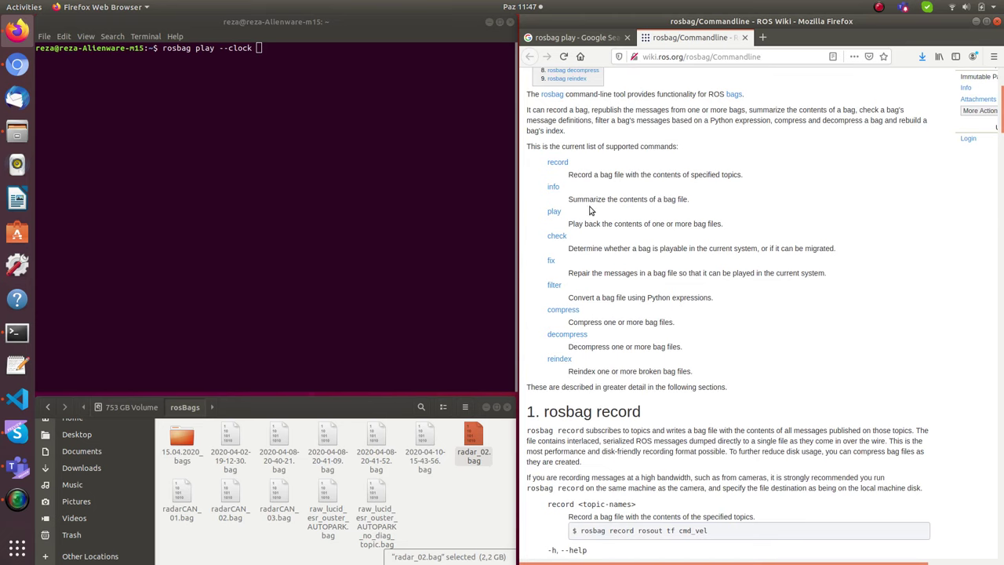
scroll(682, 322, down, 4)
scroll(692, 309, down, 19)
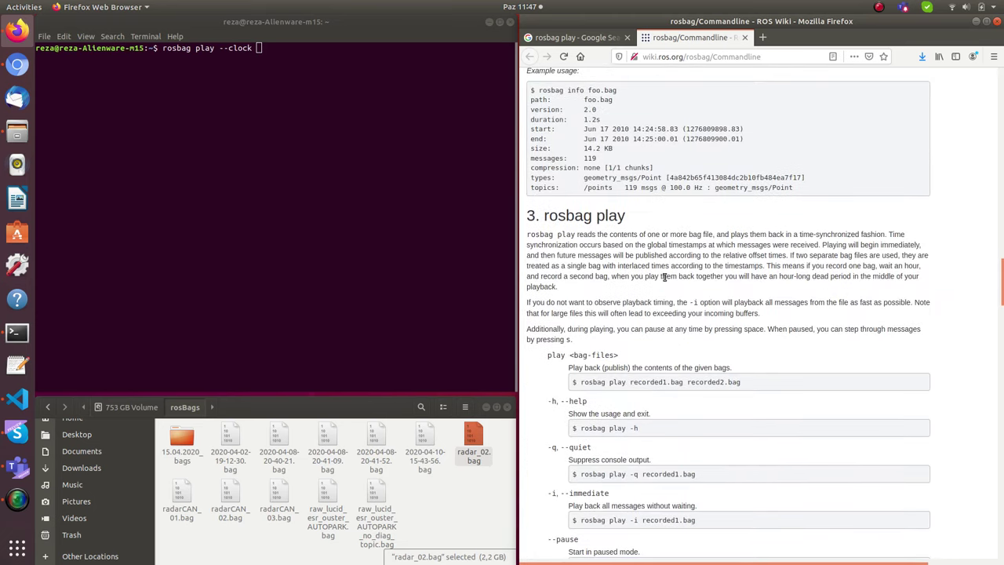
scroll(669, 296, down, 2)
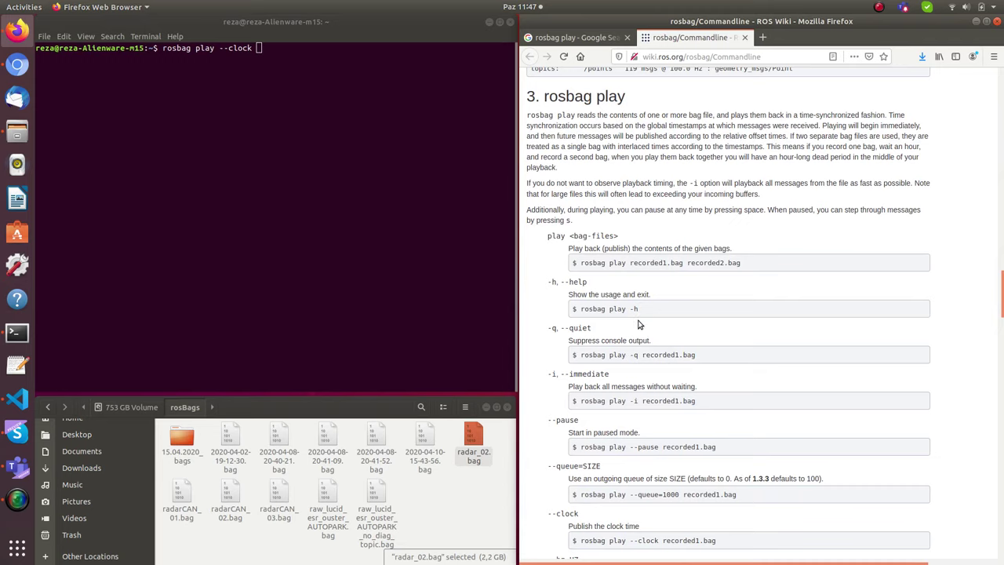
drag(628, 308, 639, 311)
Step: Highlight the --clock option in the rosbag play example command
scroll(694, 289, down, 3)
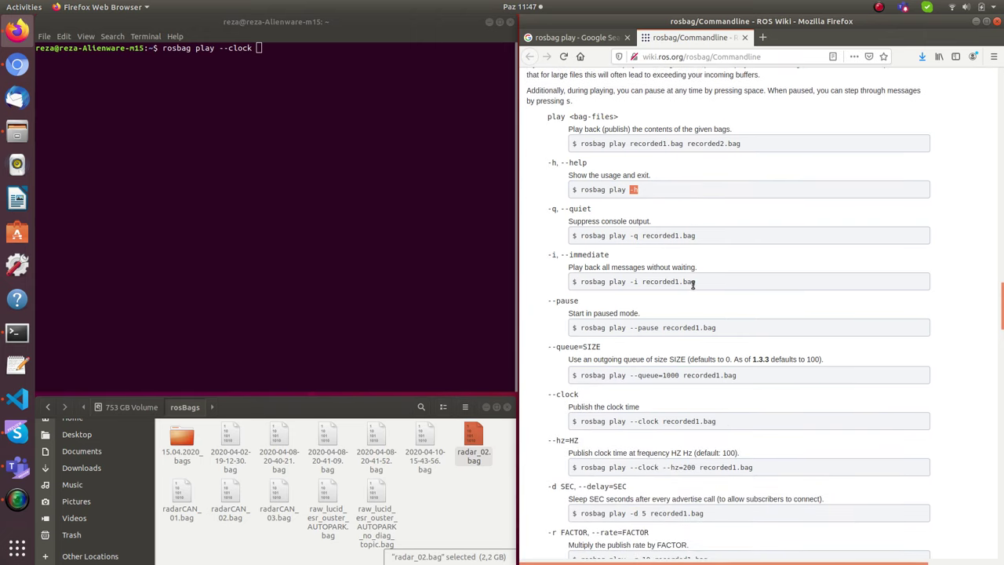
scroll(659, 247, down, 2)
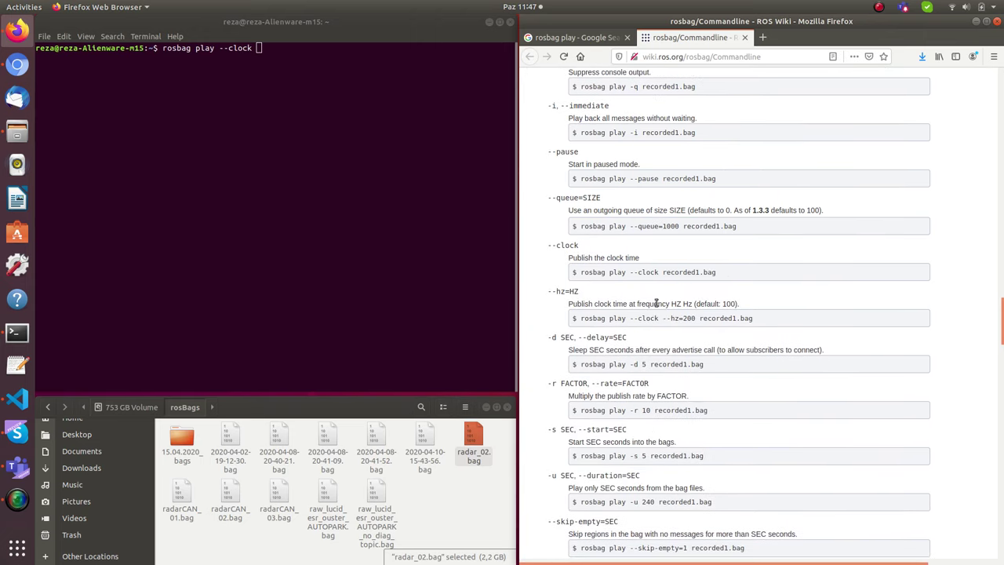
drag(629, 272, 660, 272)
click(278, 245)
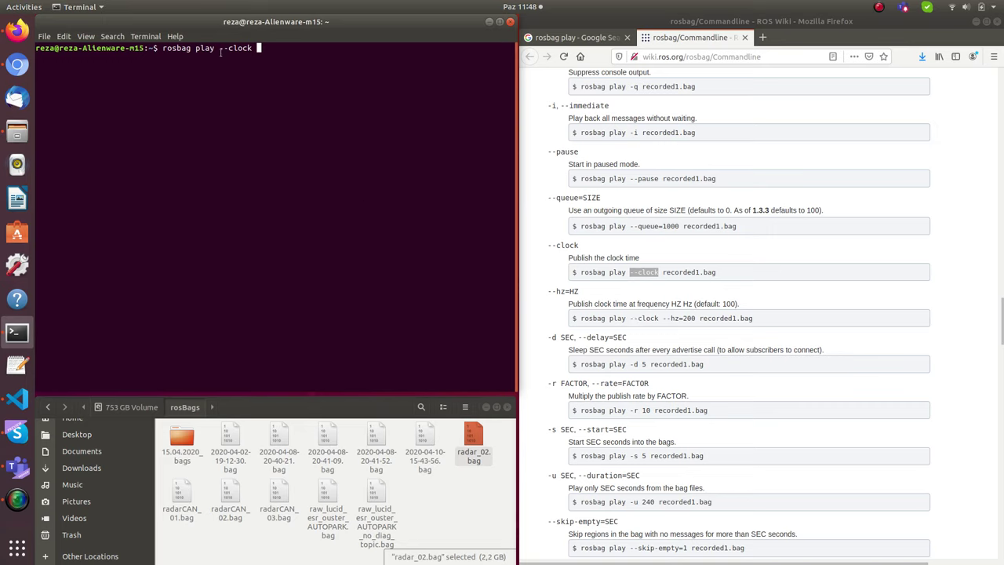
Step: Review the typed rosbag play command, highlighting its --clock option
drag(219, 48, 255, 48)
scroll(676, 218, down, 5)
scroll(676, 217, down, 7)
scroll(650, 203, up, 6)
scroll(650, 203, up, 15)
click(342, 152)
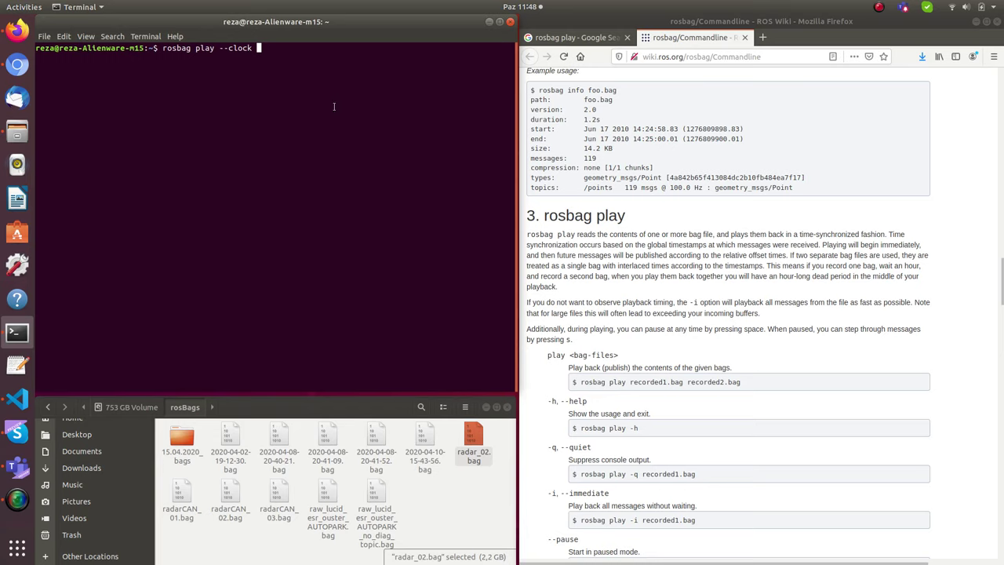
Step: Drag adastec_2020-04_raw_sensor_data_01.bag from 15.04.2020_bags into the terminal to append its quoted path
double_click(181, 439)
click(423, 471)
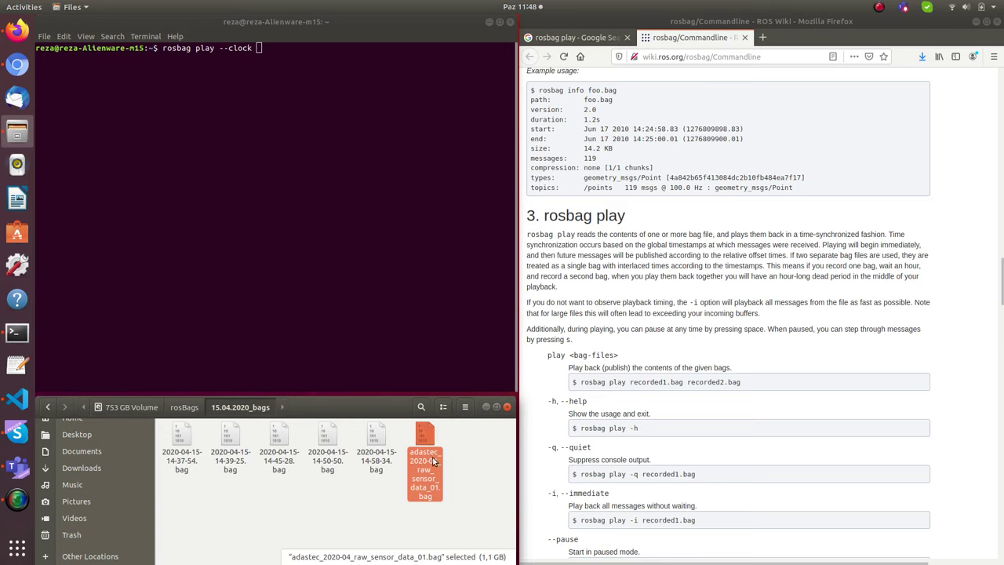
drag(427, 492, 352, 220)
click(354, 251)
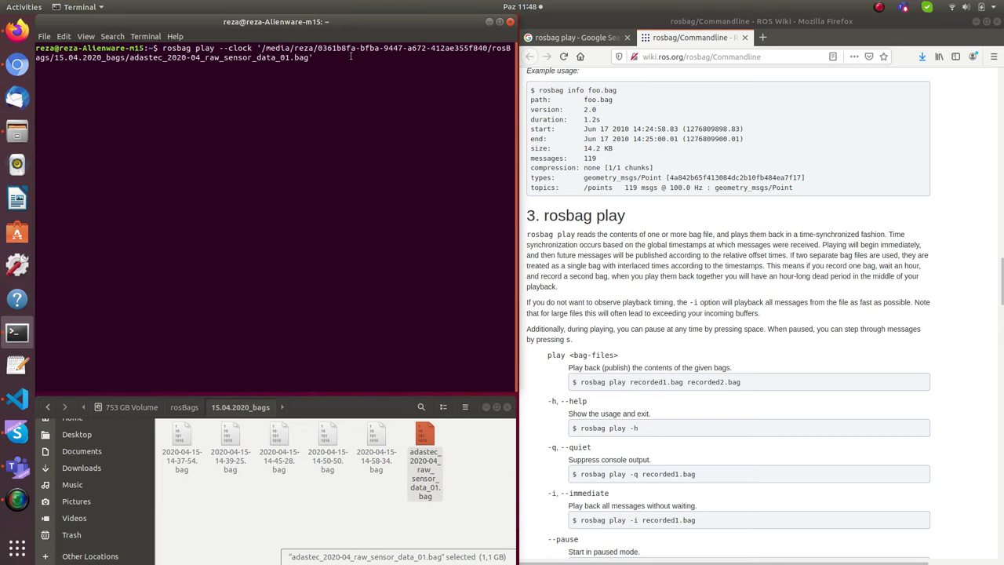
Step: Select the full rosbag command and the quoted bag path to check them
triple_click(259, 48)
click(259, 50)
triple_click(259, 50)
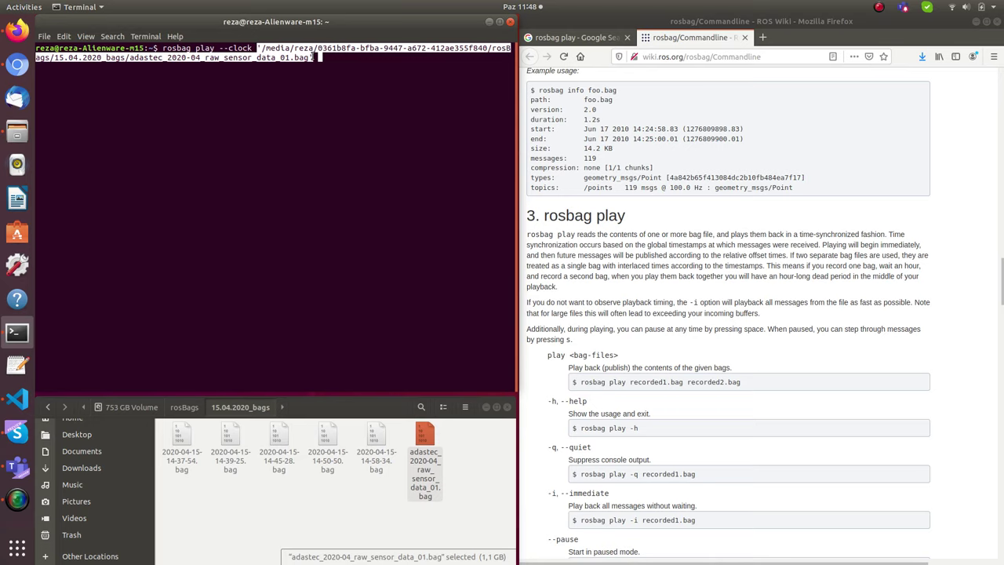
click(313, 57)
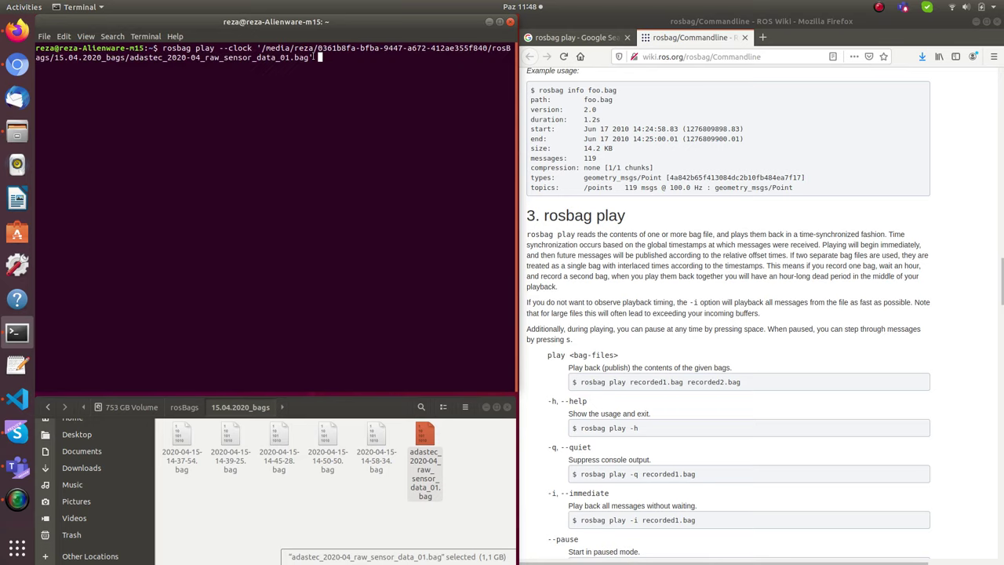
drag(313, 57, 256, 49)
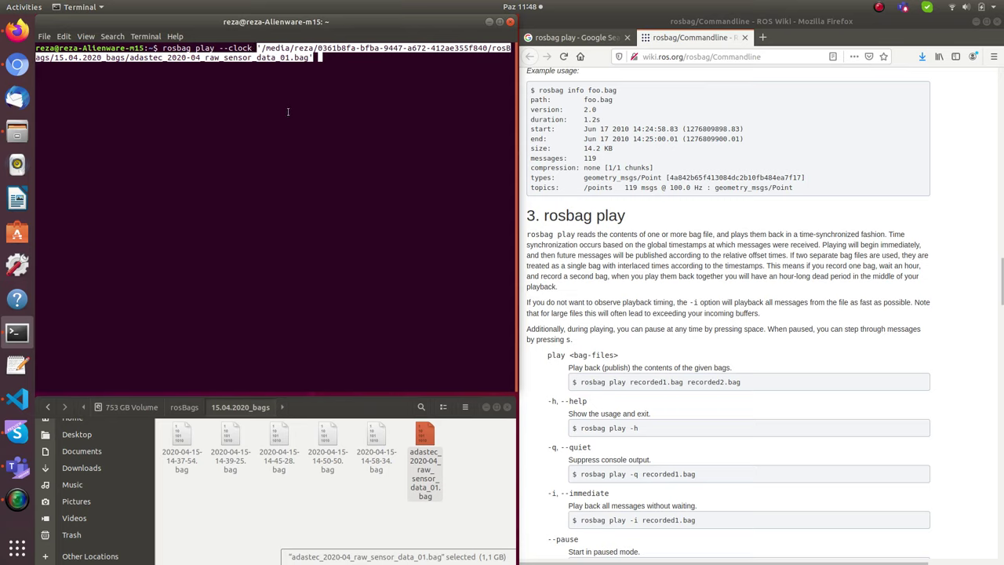
click(319, 58)
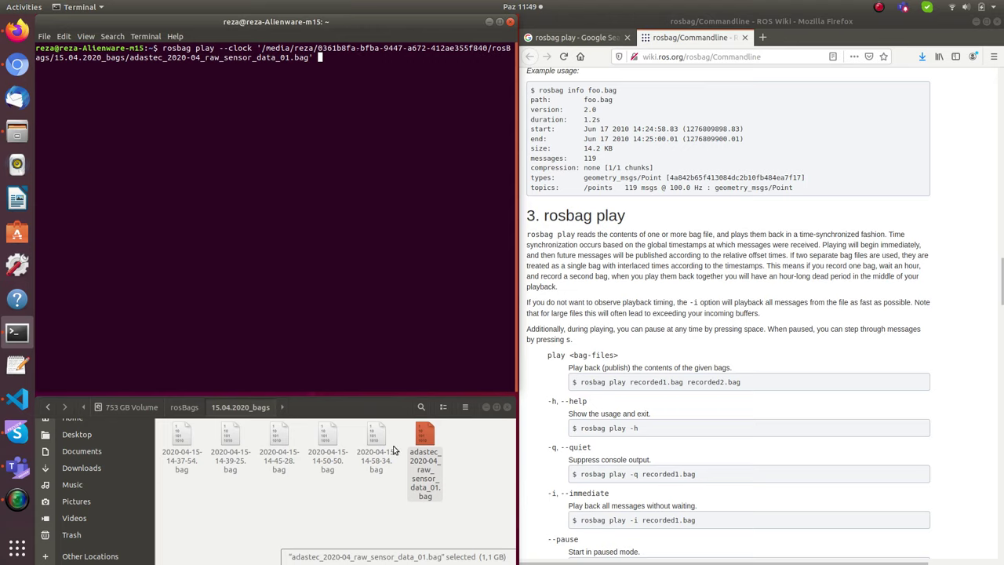
Step: Try the playback, stop it when no master is reachable, and start roscore in the first tab
key(Return)
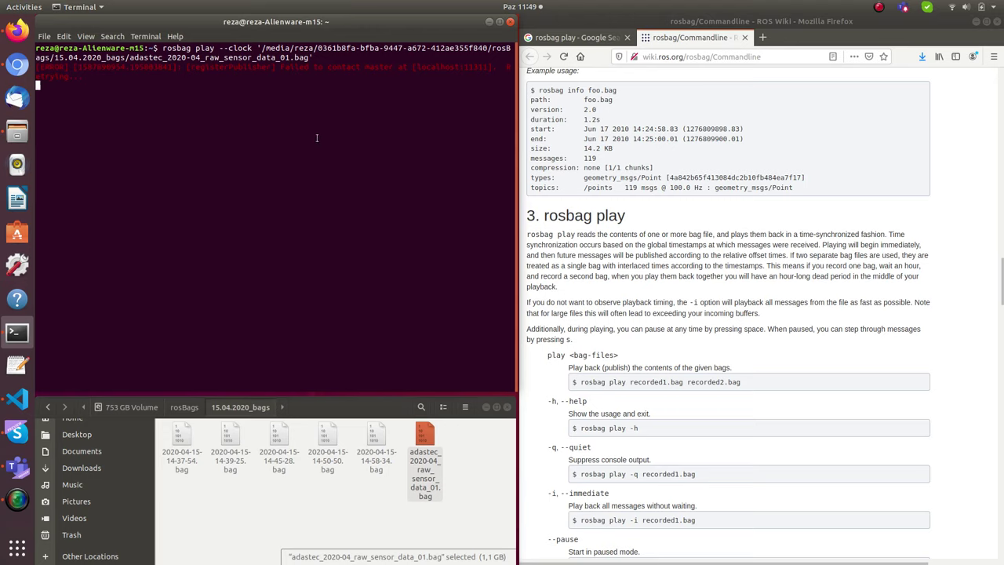
key(ctrl+c)
key(ctrl+shift+t)
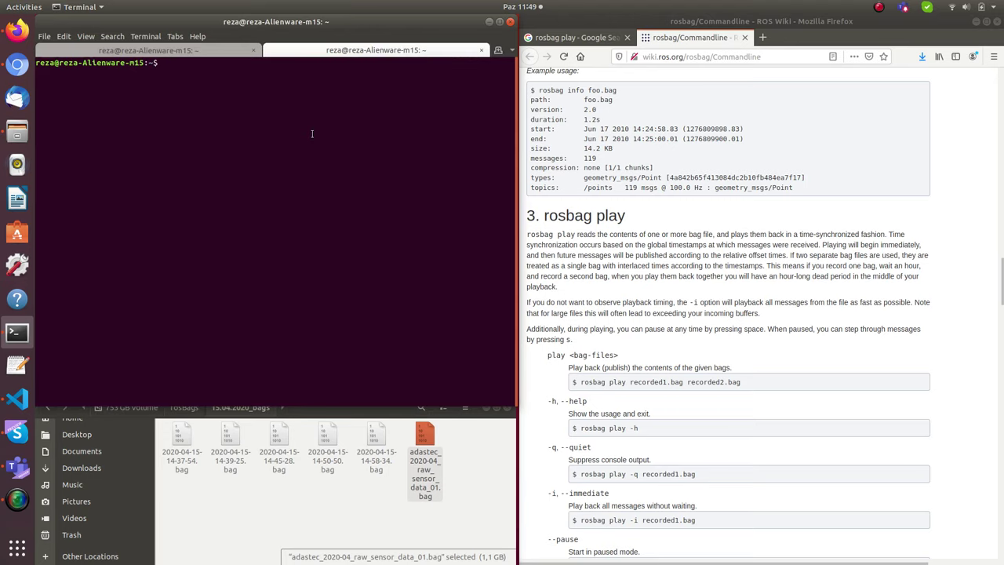
click(188, 50)
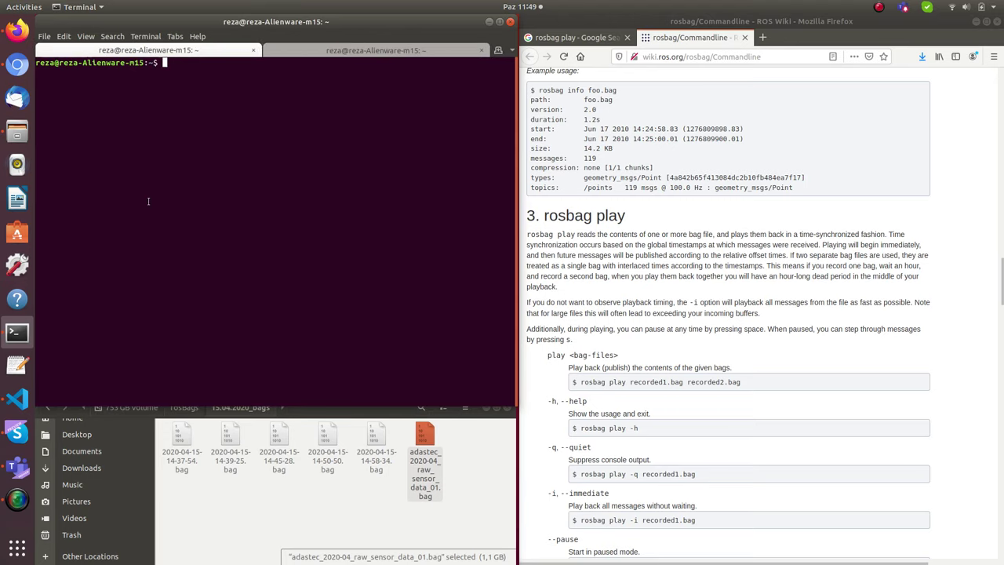
text(roscore)
key(Return)
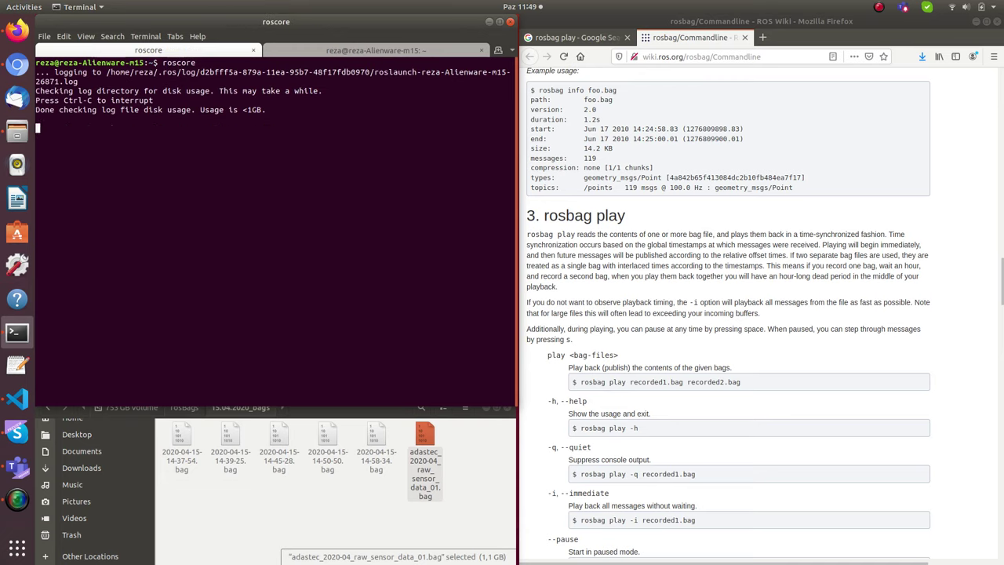
Step: Rerun the adastec bag playback from the second tab using command history
click(326, 47)
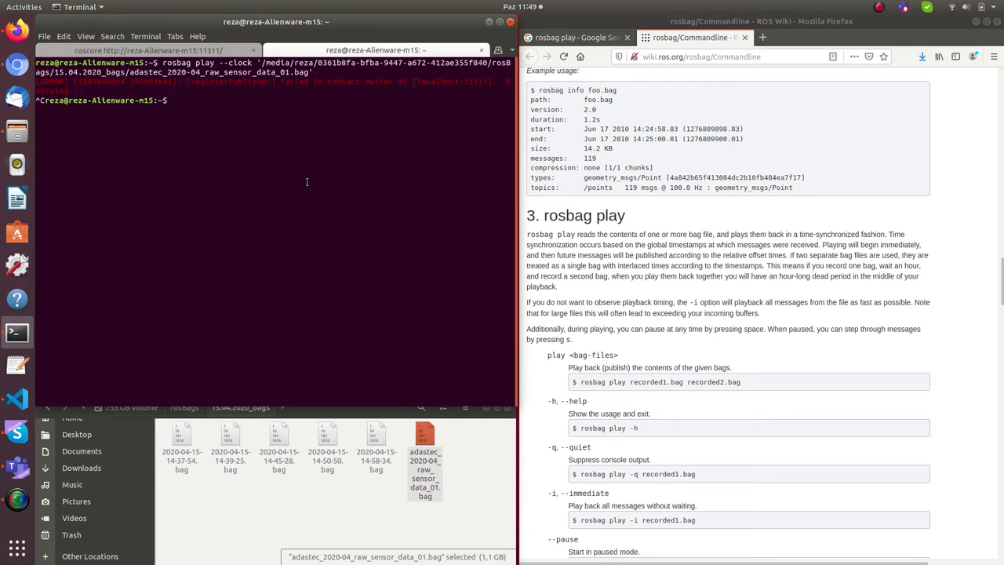
key(Up)
key(Return)
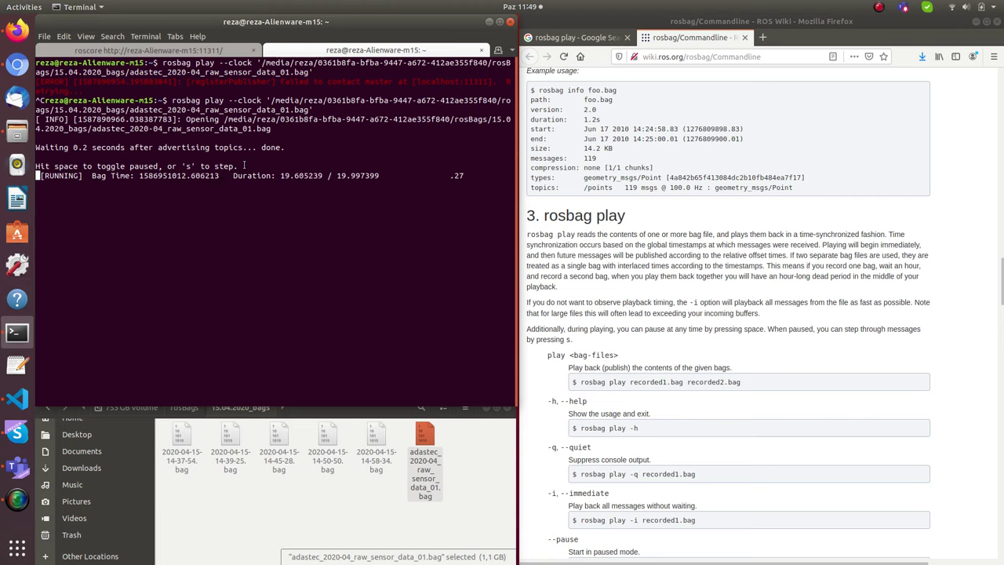
Step: Pause the playback and highlight the bag's total duration of about 19 seconds
key(space)
key(space)
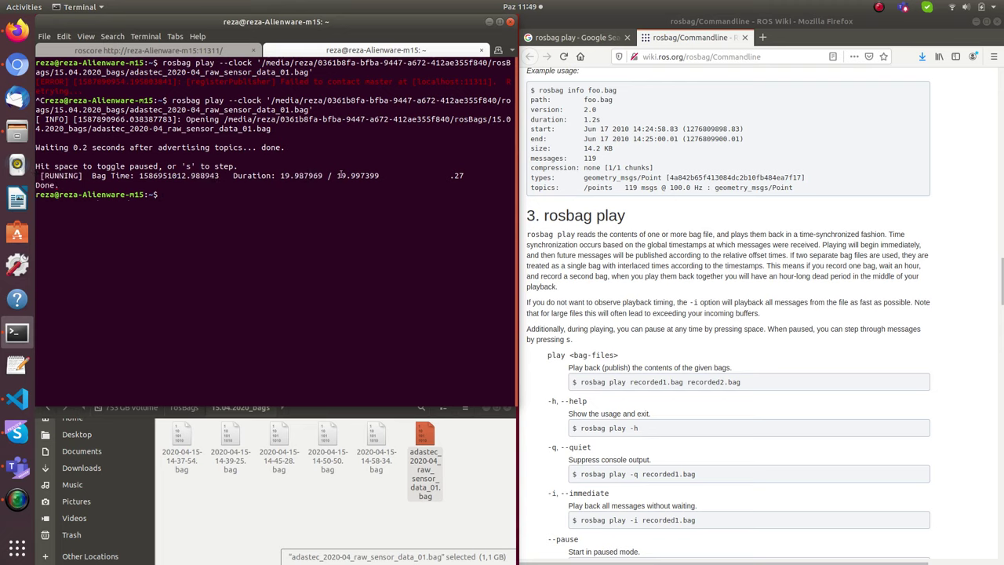
drag(337, 175, 346, 176)
click(292, 203)
Step: Replay the bag from the start, pause it at 1.41 s, and open a third terminal tab
key(Up)
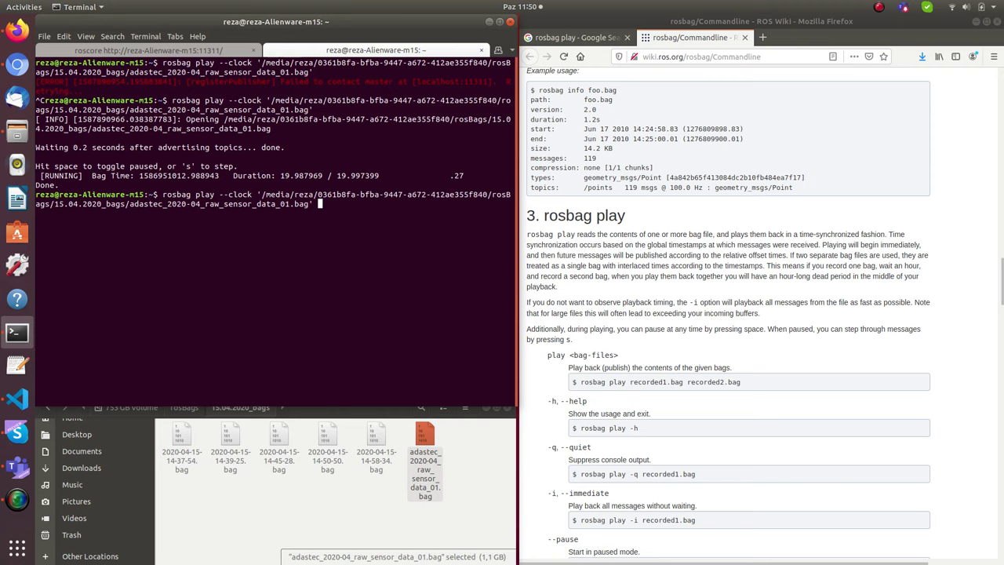
key(Return)
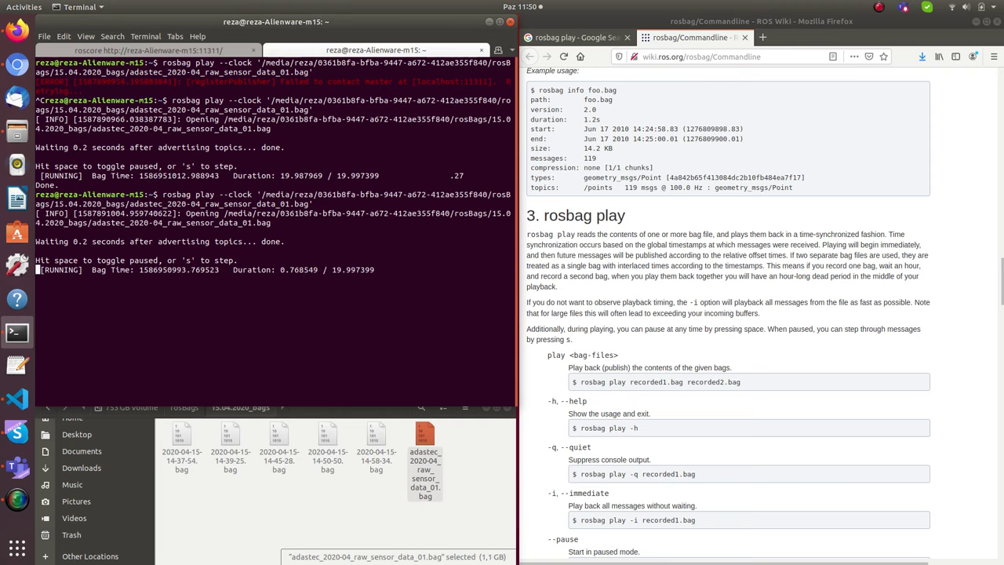
key(space)
key(ctrl+shift+t)
Step: Run 'rostopic list' and highlight the listed topics from /clock down
text(rostopic )
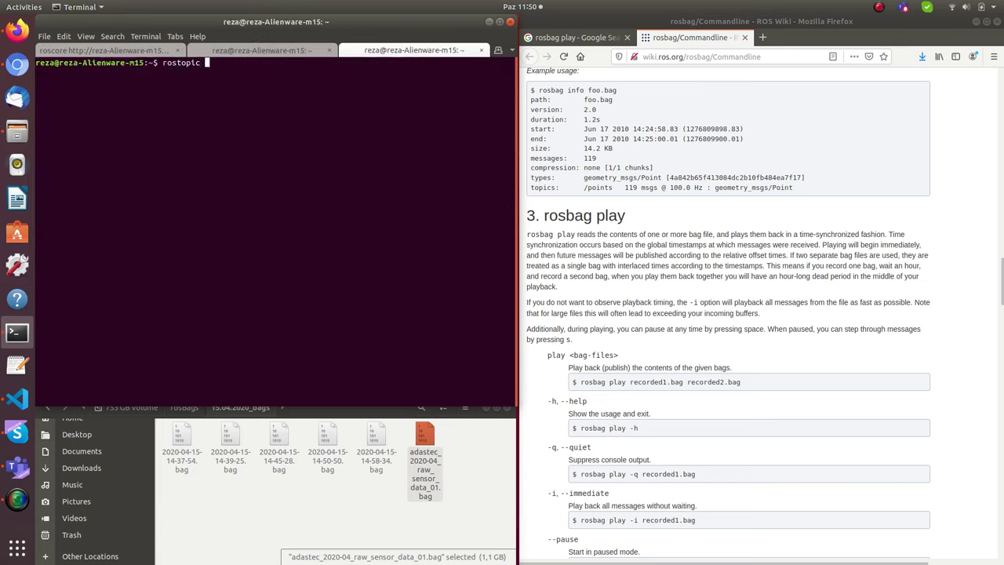
text(list)
key(Return)
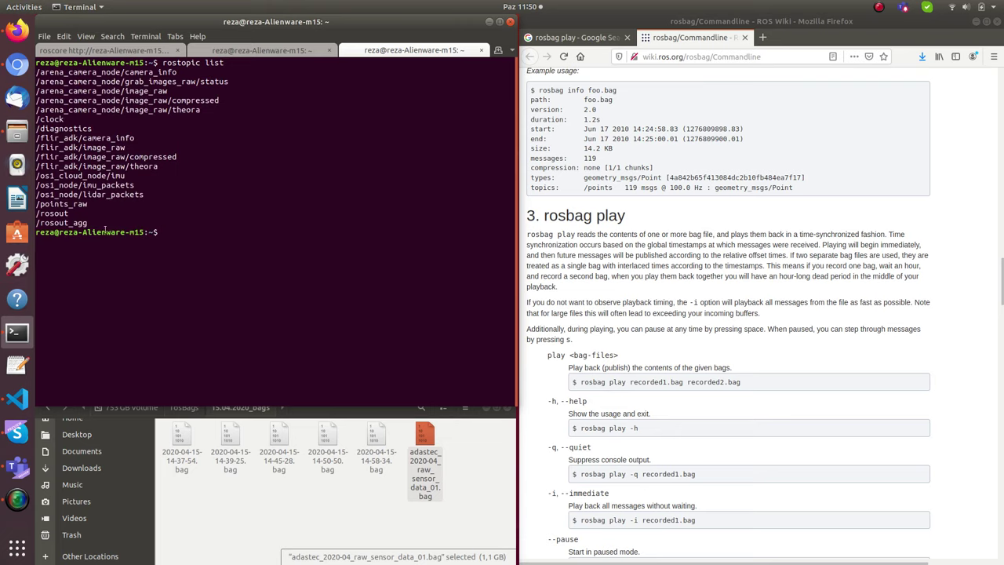
drag(104, 232, 35, 72)
click(63, 91)
mouse_move(163, 62)
mouse_down()
mouse_move(223, 62)
mouse_move(166, 81)
mouse_up()
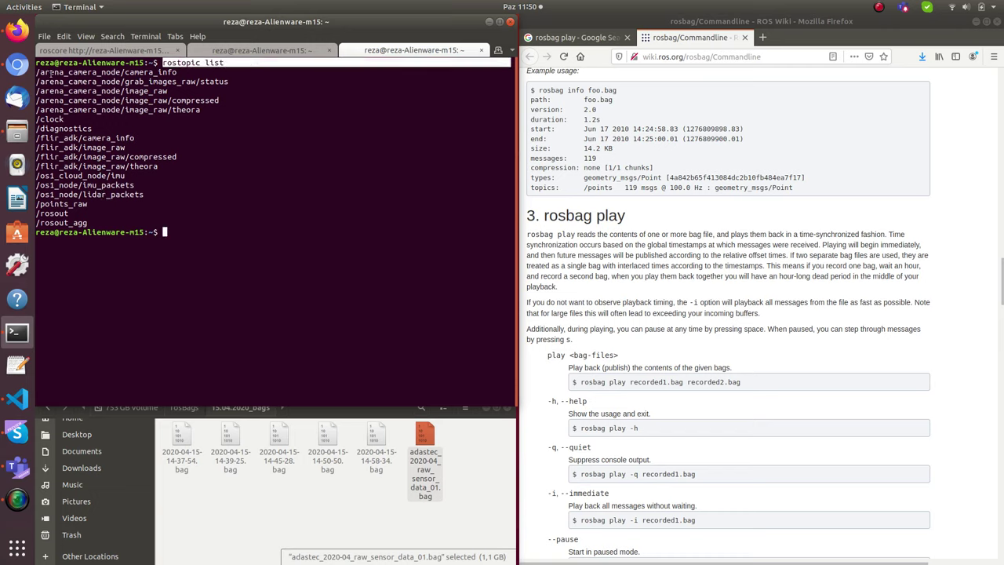
drag(50, 73, 103, 72)
click(95, 183)
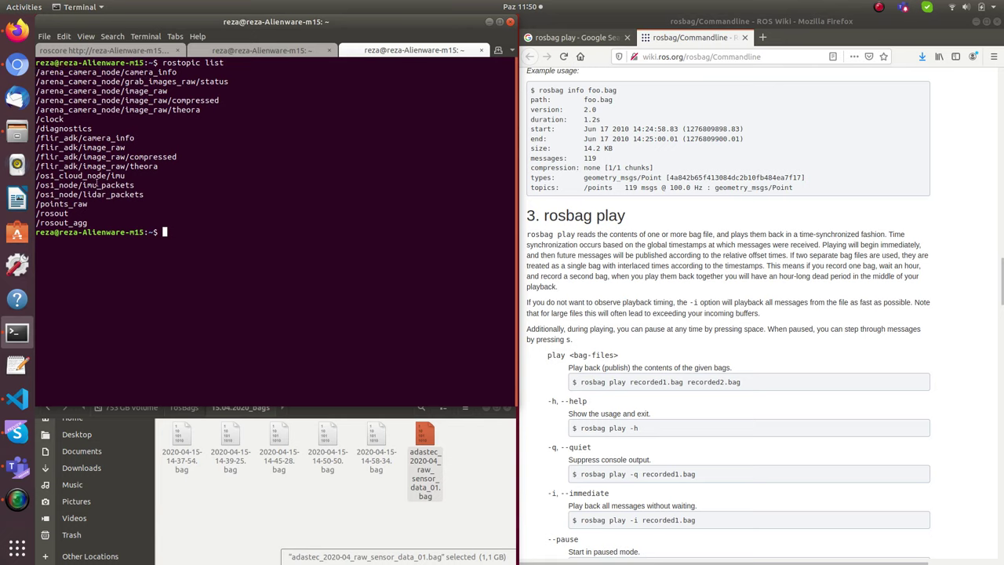
Step: Highlight the /rosout topics and the sensor topics from camera_info down to /points_raw
drag(87, 222, 38, 213)
click(144, 128)
drag(91, 204, 37, 71)
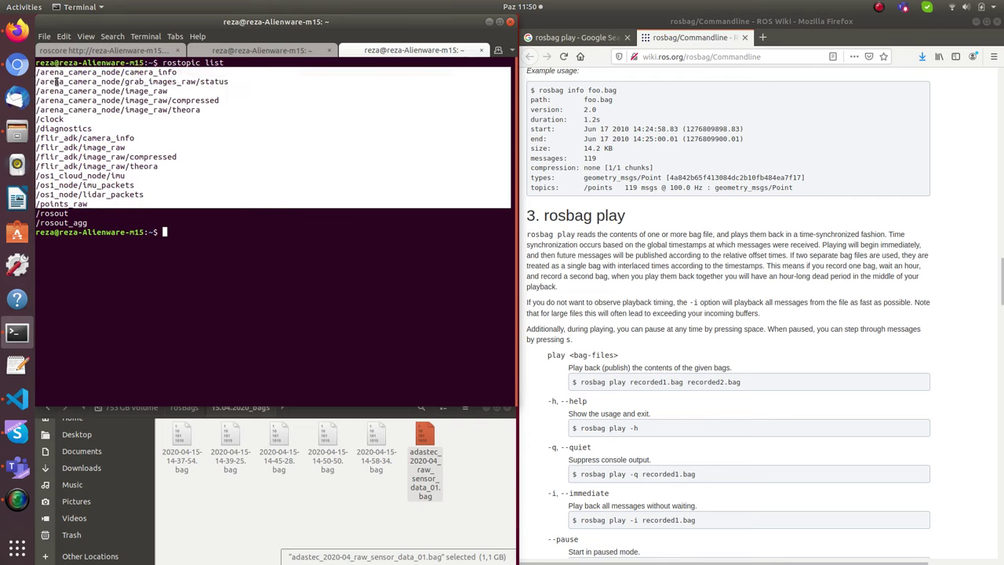
click(63, 80)
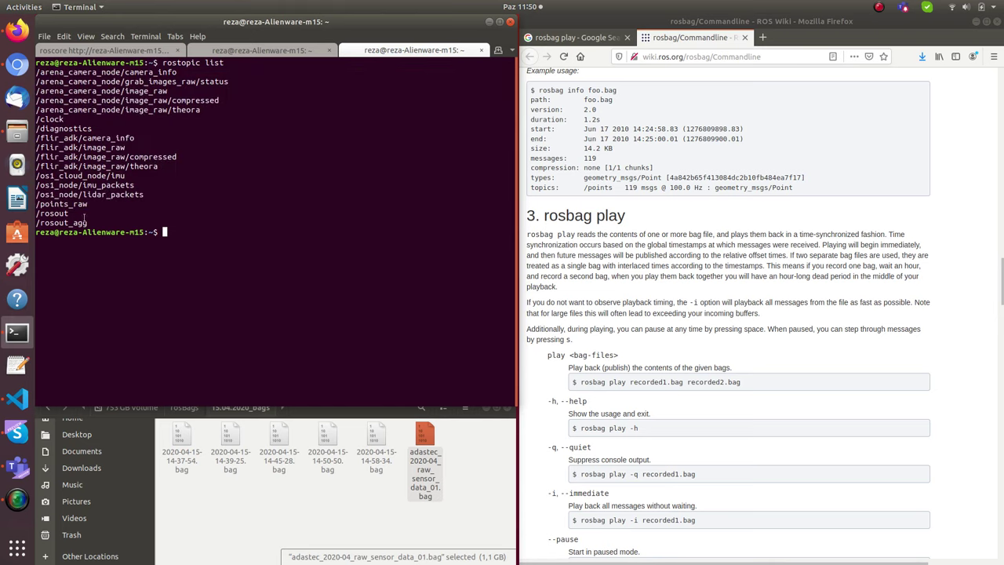
drag(95, 202, 37, 71)
click(121, 99)
Step: Highlight individual topic names: arena_camera_node, /clock, flir_adk and /os1_cloud_node/imu
drag(41, 72, 119, 72)
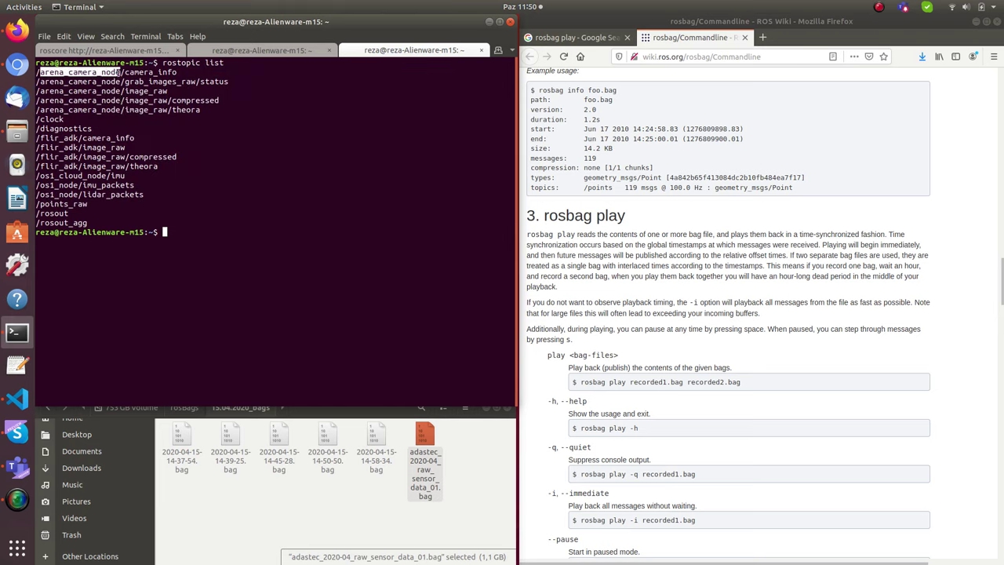
double_click(44, 72)
click(56, 71)
drag(41, 71, 65, 72)
drag(65, 119, 36, 128)
click(92, 126)
click(98, 128)
click(41, 128)
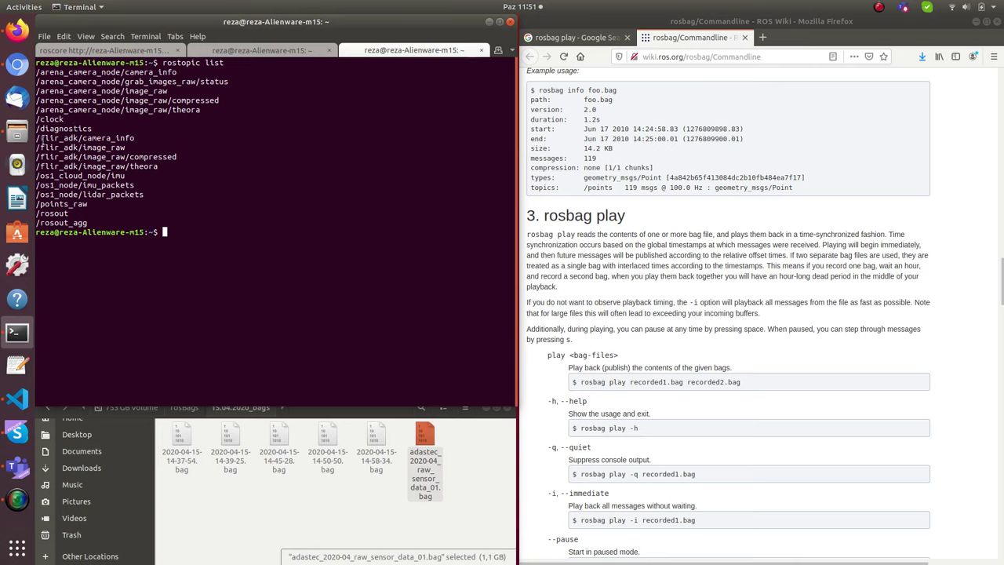
drag(40, 138, 79, 138)
drag(40, 176, 116, 177)
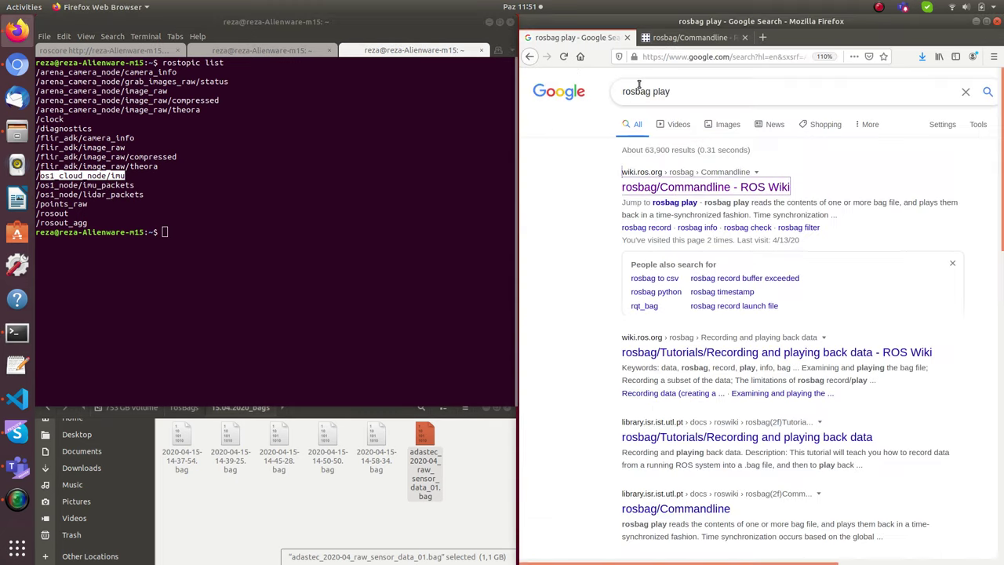
Step: Replace the Google query with 'ouster lidar 64' and show the image results
click(576, 37)
click(681, 91)
key(ctrl+a)
text(ou)
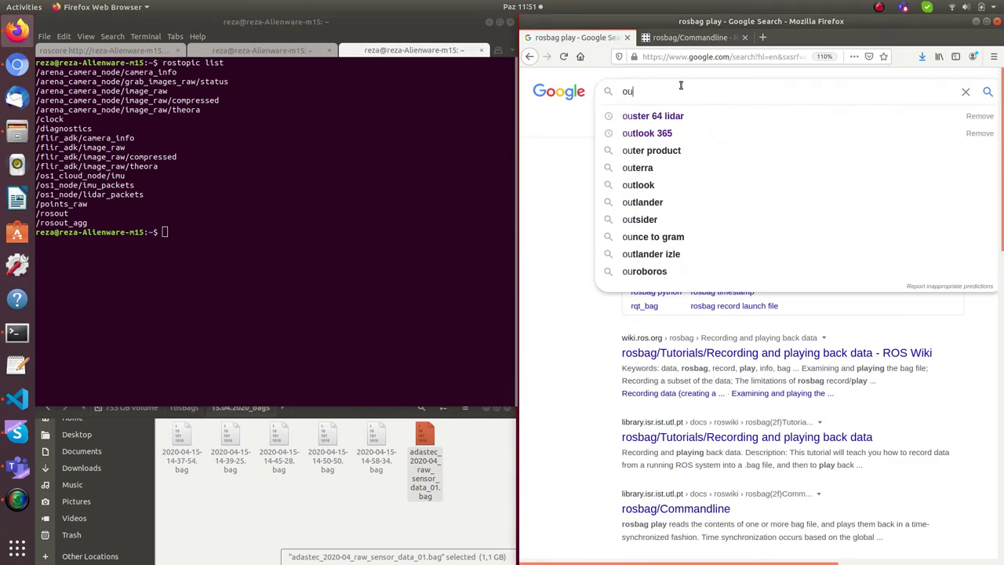
text(ster lid)
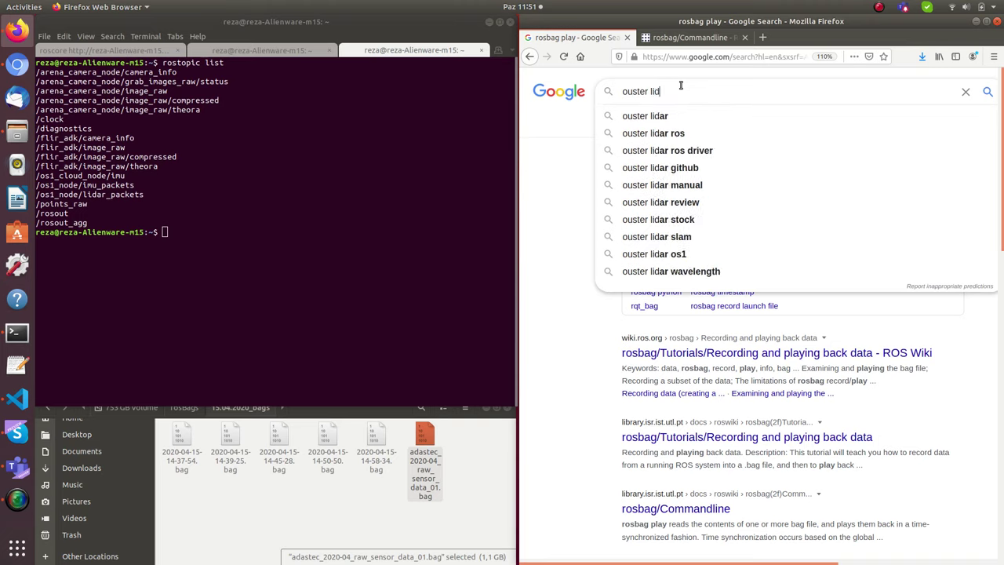
text(ar 64)
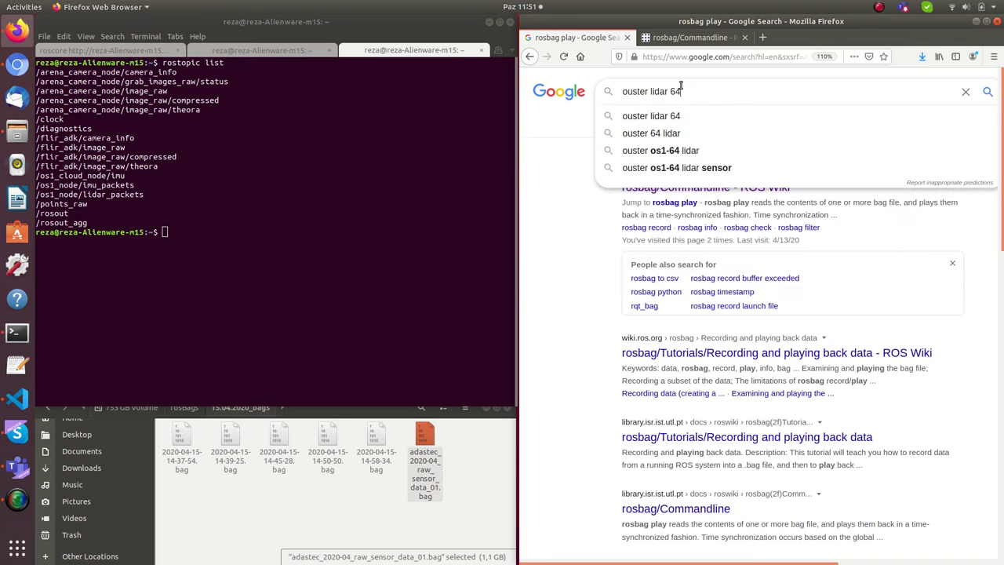
key(Return)
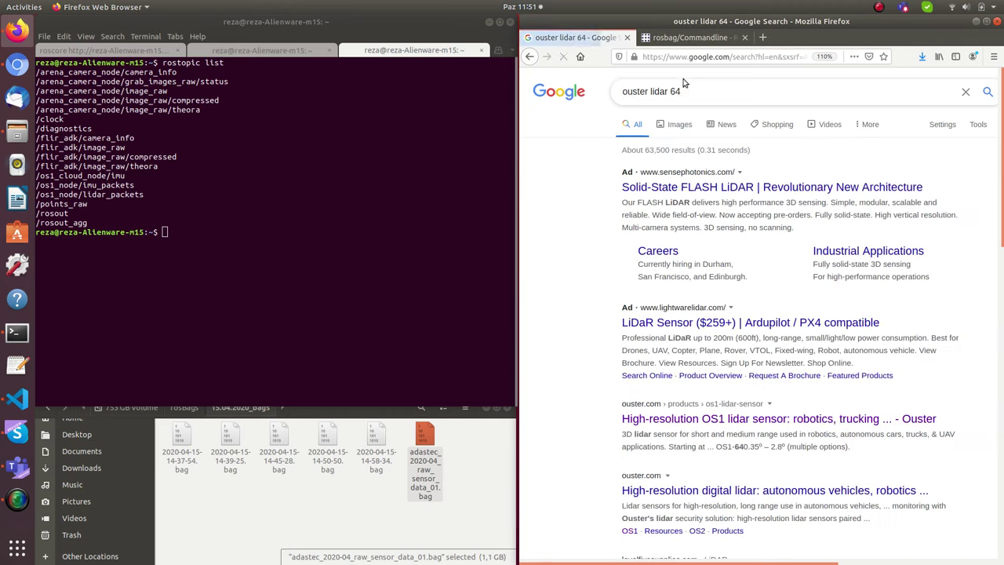
click(669, 128)
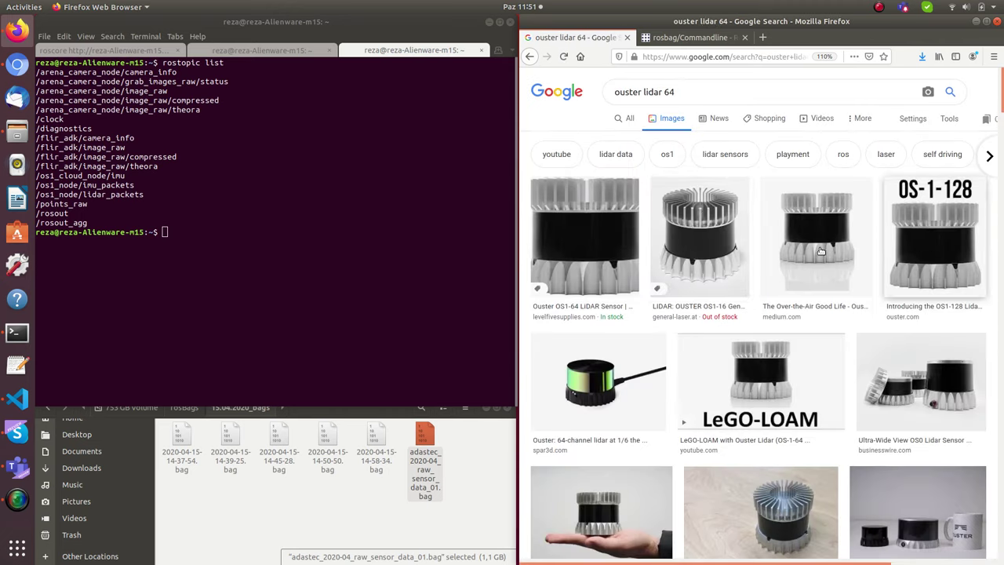
Step: Scroll through the Ouster OS1-64 image results, then scroll the terminal output
scroll(747, 248, down, 3)
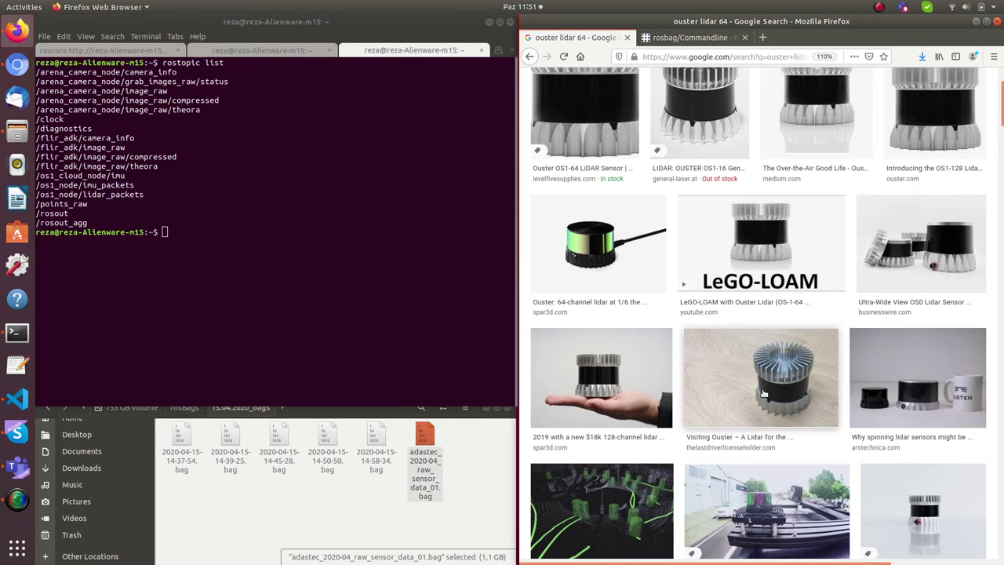
scroll(764, 392, down, 5)
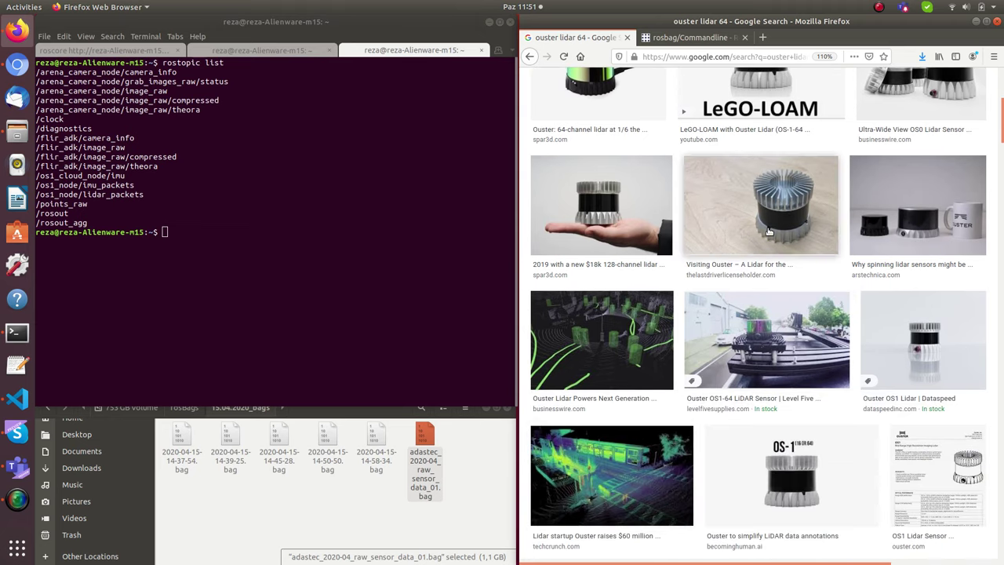
scroll(768, 230, up, 3)
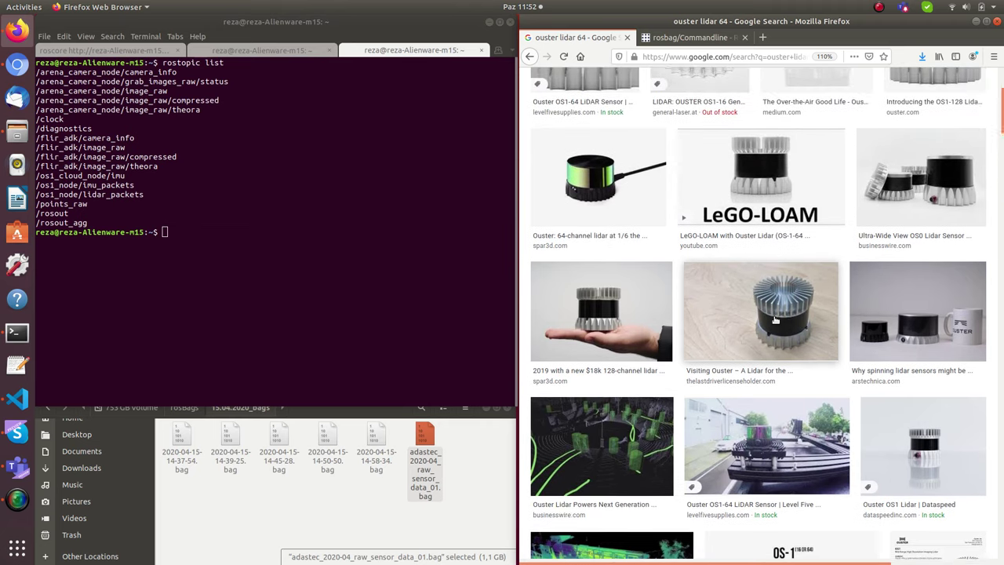
scroll(774, 319, up, 5)
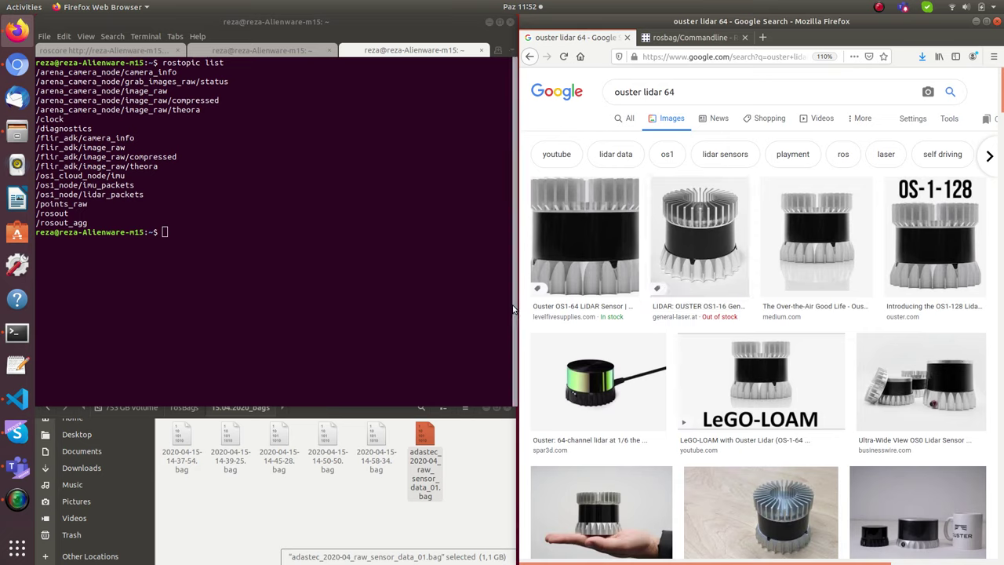
click(406, 260)
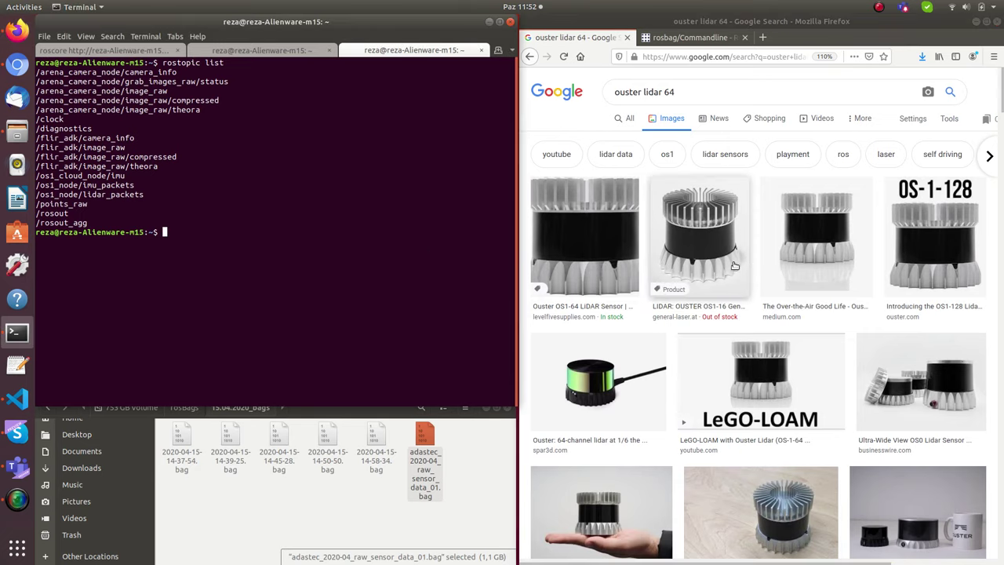
scroll(862, 290, down, 3)
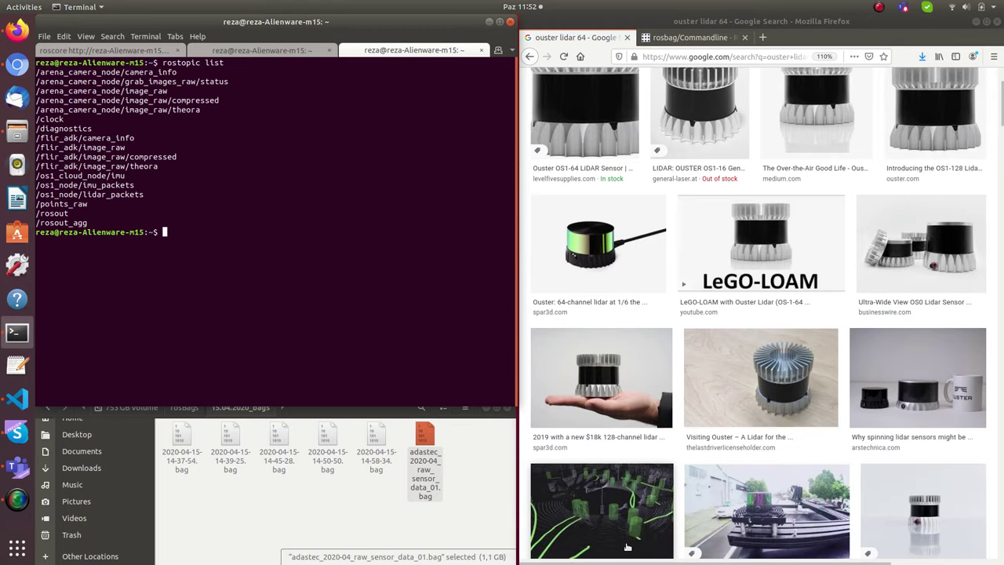
scroll(651, 461, down, 5)
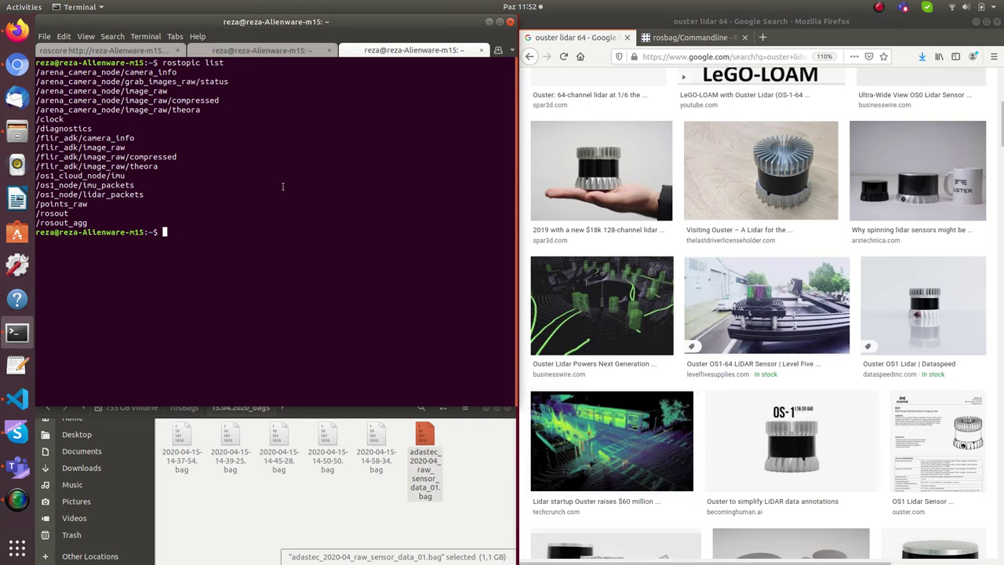
Step: Run 'rostopic echo /points_raw', pasting the topic name from the list
double_click(65, 203)
click(265, 151)
text(rostopic echo)
double_click(76, 204)
key(ctrl+c)
click(251, 159)
middle_click(248, 161)
key(Return)
Step: Resume the paused bag playback for a few seconds, then pause it again
click(255, 51)
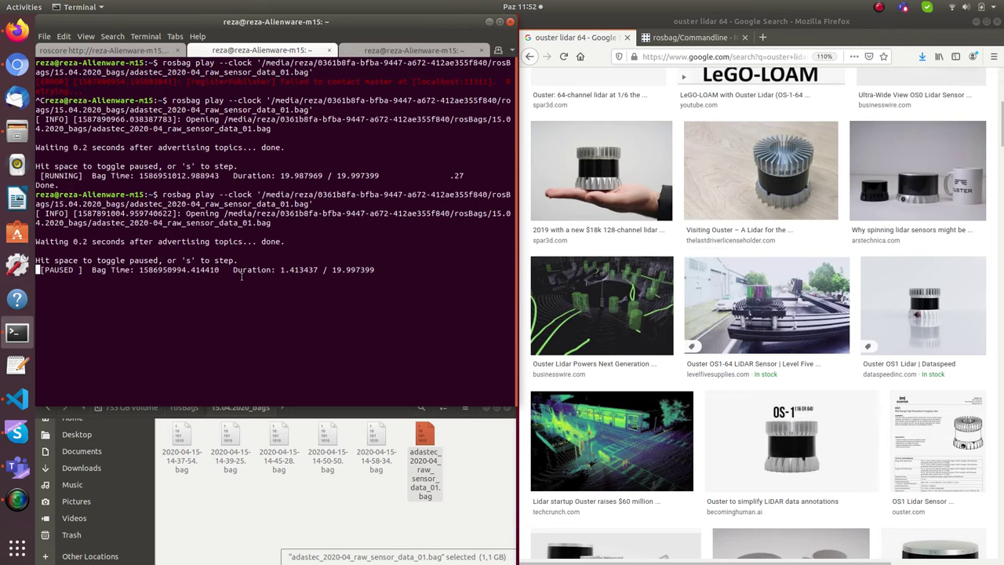
key(space)
key(ctrl+Page_Down)
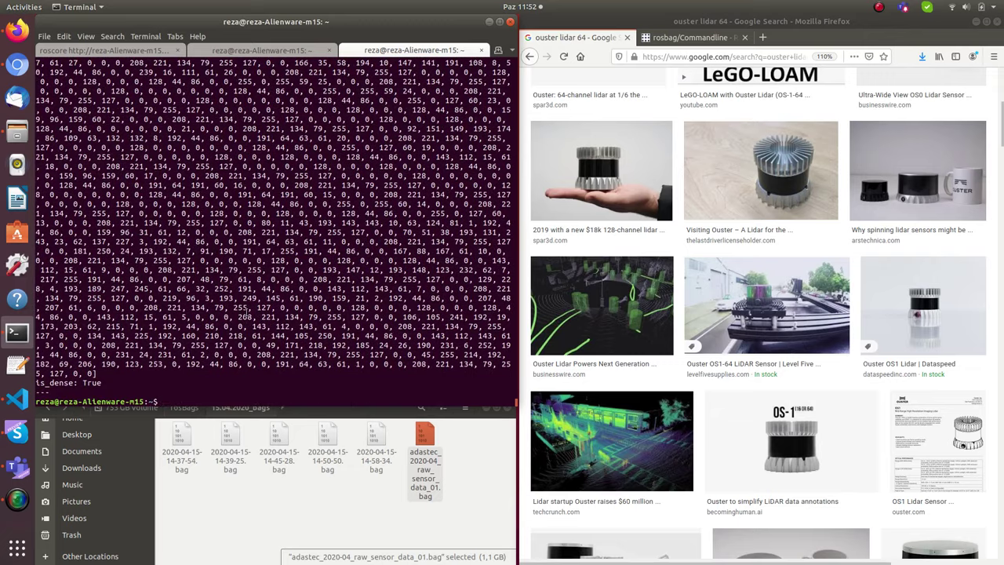
key(ctrl+Page_Up)
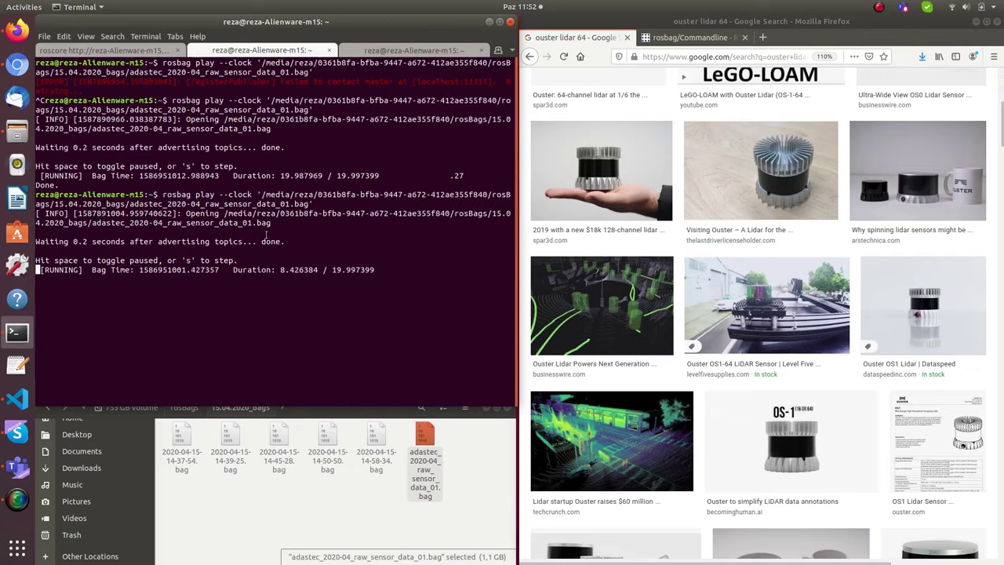
key(space)
Step: Recall the /points_raw echo command and trim it back to 'rostopic e' for editing
click(413, 51)
key(Up)
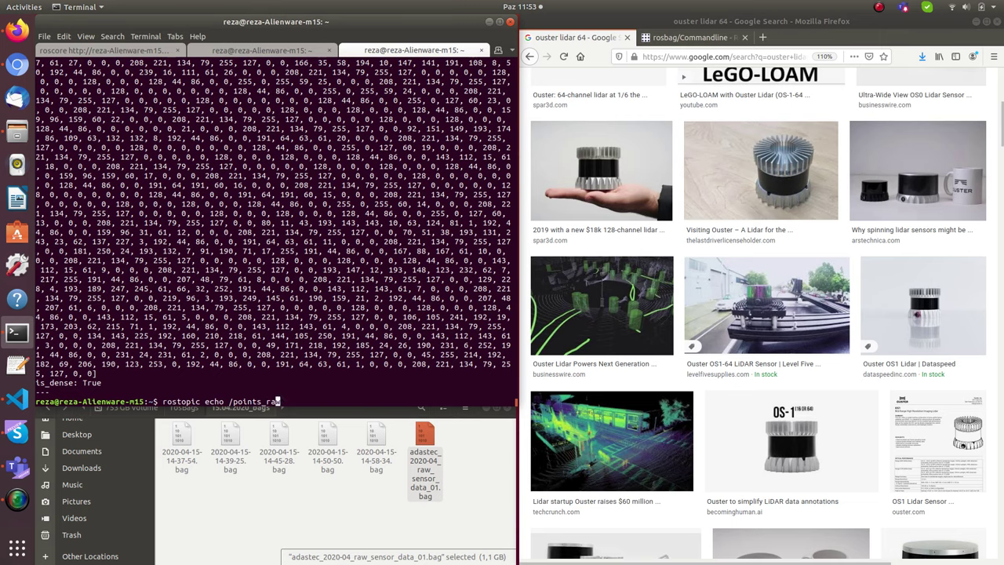
key(Left)
key(Left)
key(Left)
key(Left)
key(Left)
key(Left)
key(Left)
key(Left)
key(Left)
key(Left)
key(Left)
key(Left)
key(Left)
key(Delete)
key(Delete)
key(Delete)
key(Delete)
key(Down)
key(Up)
key(Up)
key(Down)
key(BackSpace)
key(BackSpace)
key(BackSpace)
key(BackSpace)
key(BackSpace)
key(BackSpace)
key(BackSpace)
key(BackSpace)
key(BackSpace)
key(BackSpace)
key(BackSpace)
key(BackSpace)
Step: Run rostopic info on the /points_raw topic
text(info /po)
key(Tab)
key(Return)
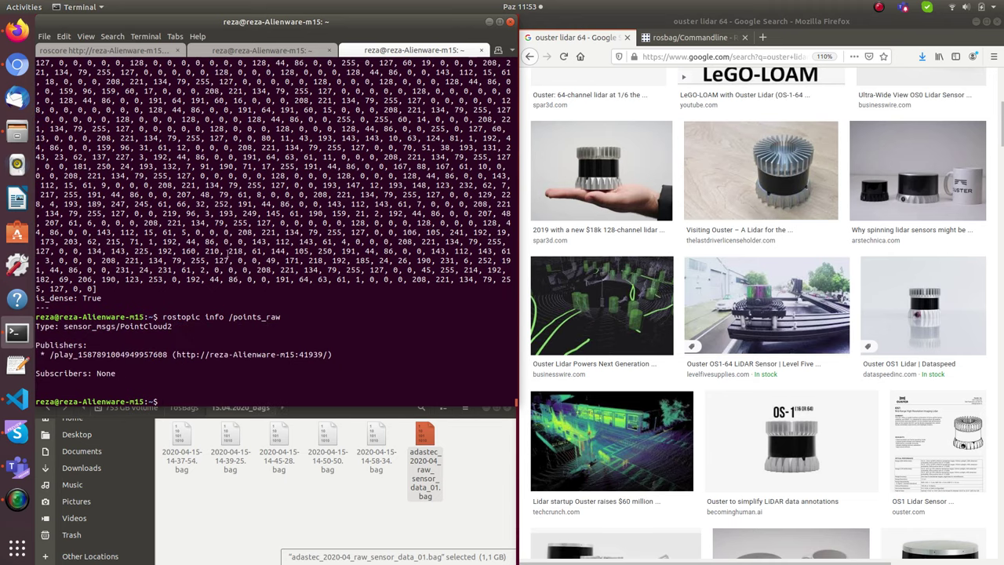
Step: Select the sensor_msgs/PointCloud2 type name in the output and copy it
drag(37, 326, 112, 326)
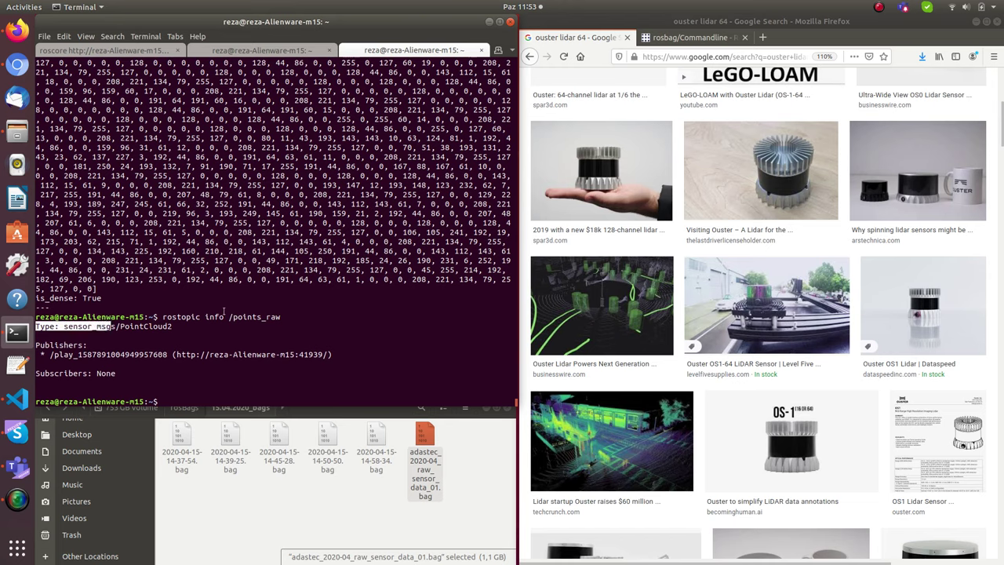
drag(228, 316, 279, 316)
drag(402, 138, 131, 71)
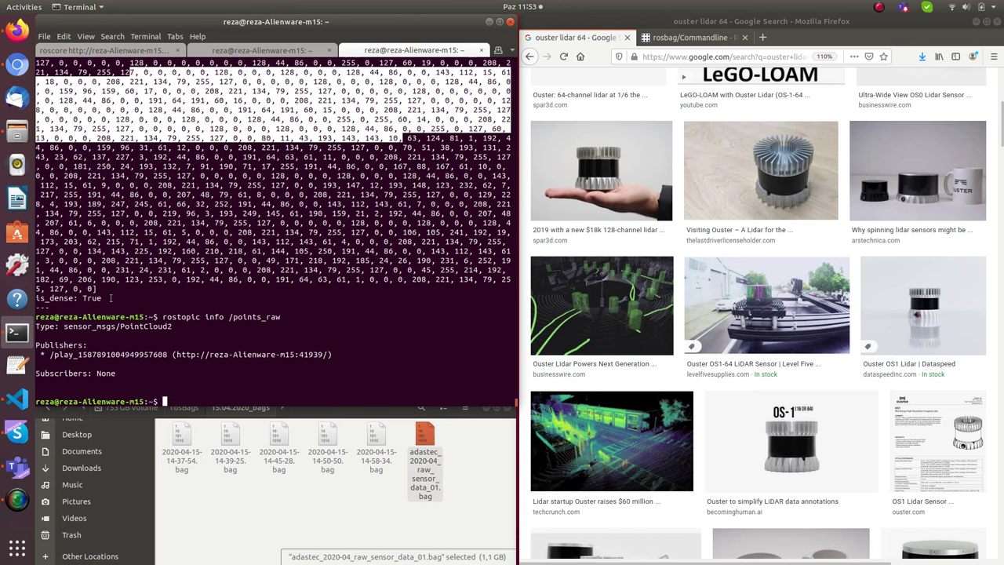
click(64, 326)
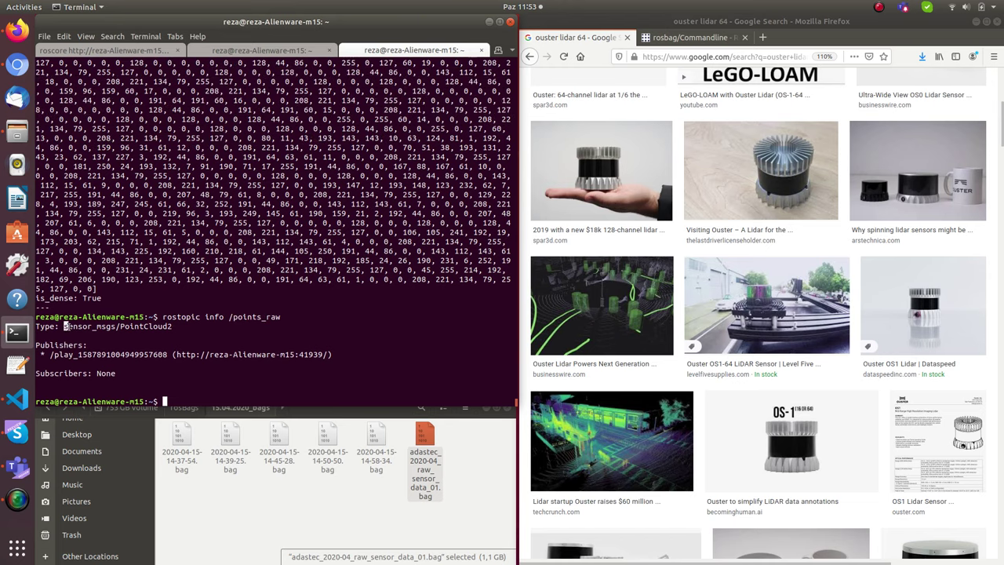
drag(66, 326, 167, 317)
click(93, 327)
drag(64, 326, 170, 326)
right_click(171, 326)
click(179, 332)
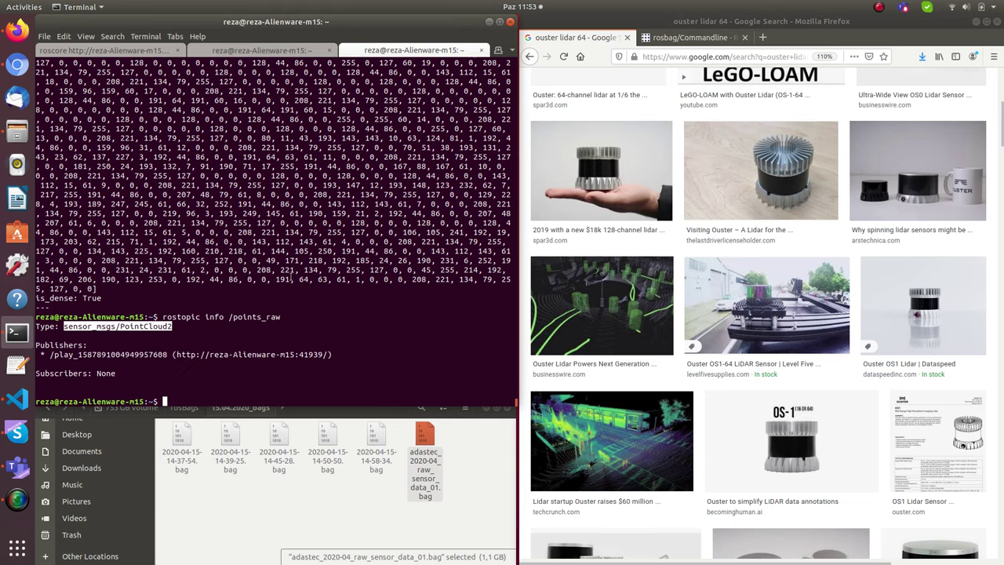
Step: Search Google for 'sensor_msgs/PointCloud2 documentation' in place of the old ouster query
click(529, 56)
click(637, 93)
triple_click(638, 92)
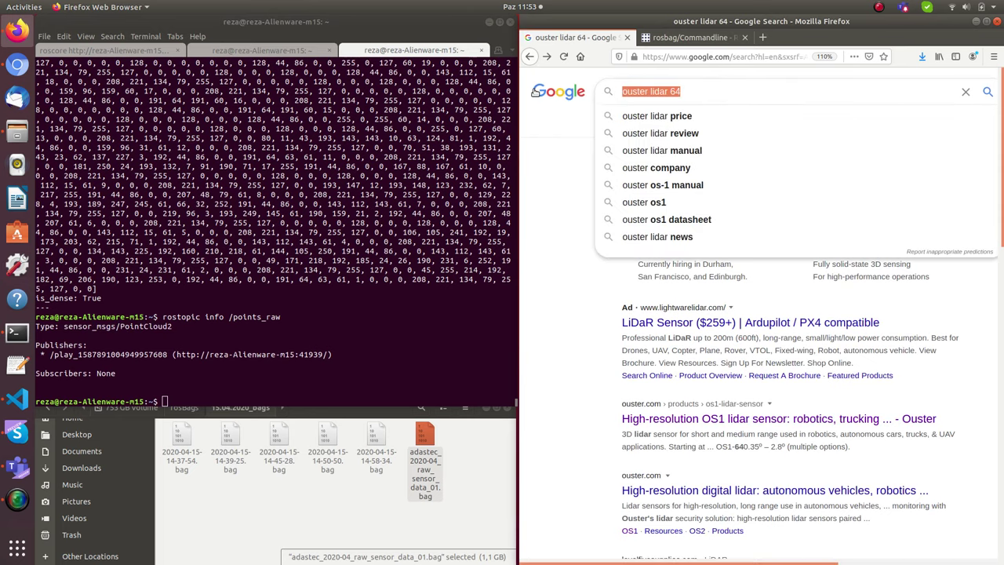
key(ctrl+v)
text(do)
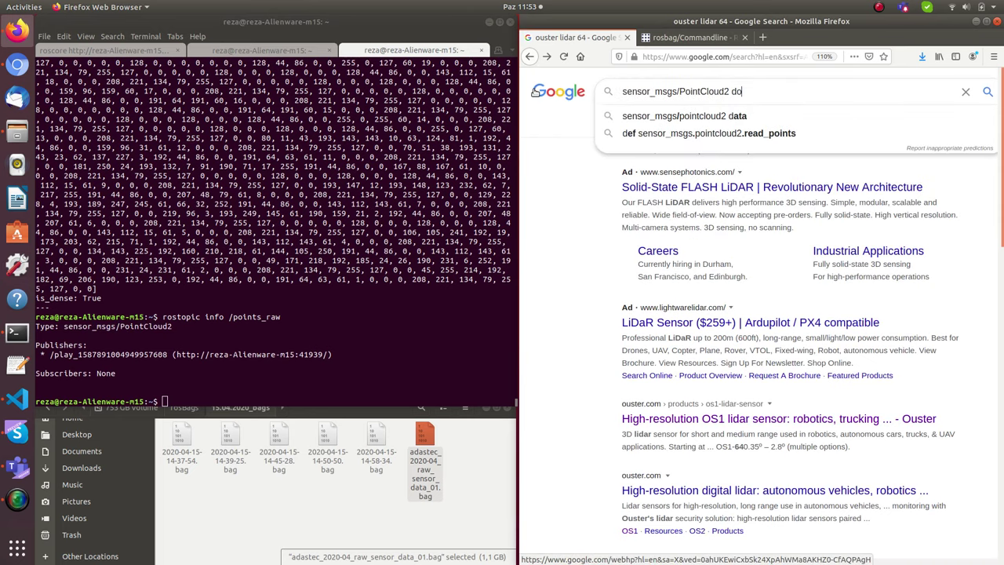
text(cumentation)
key(Return)
Step: Open the ros.org PointCloud2 page in a new tab, then its std_msgs/Header link in another
right_click(715, 187)
click(737, 194)
click(701, 41)
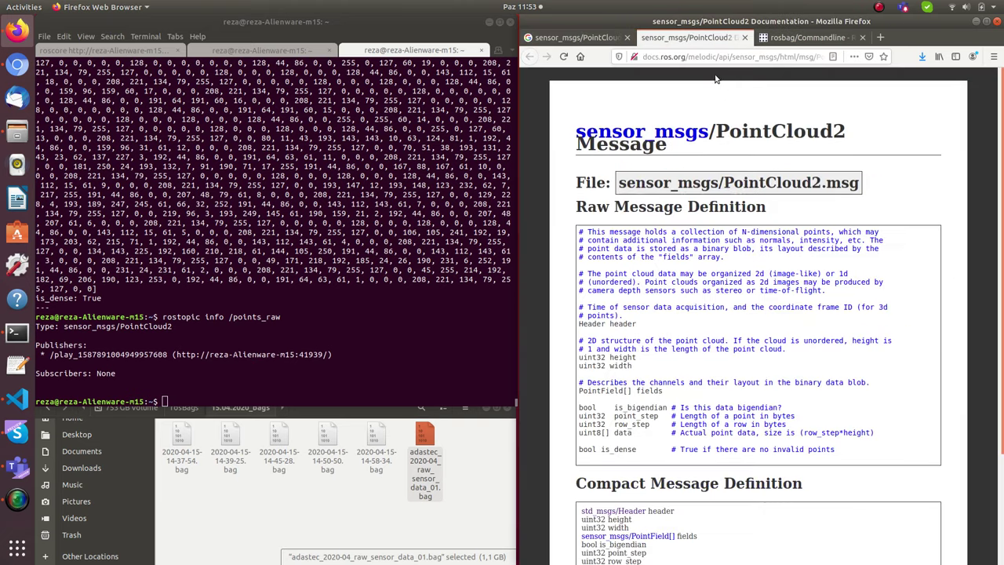
scroll(734, 161, down, 2)
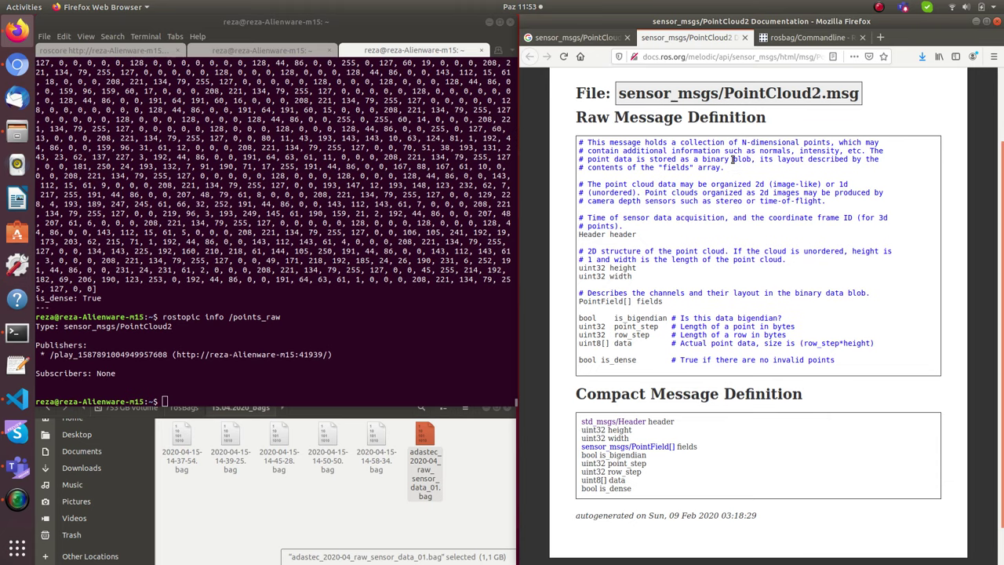
scroll(714, 147, down, 1)
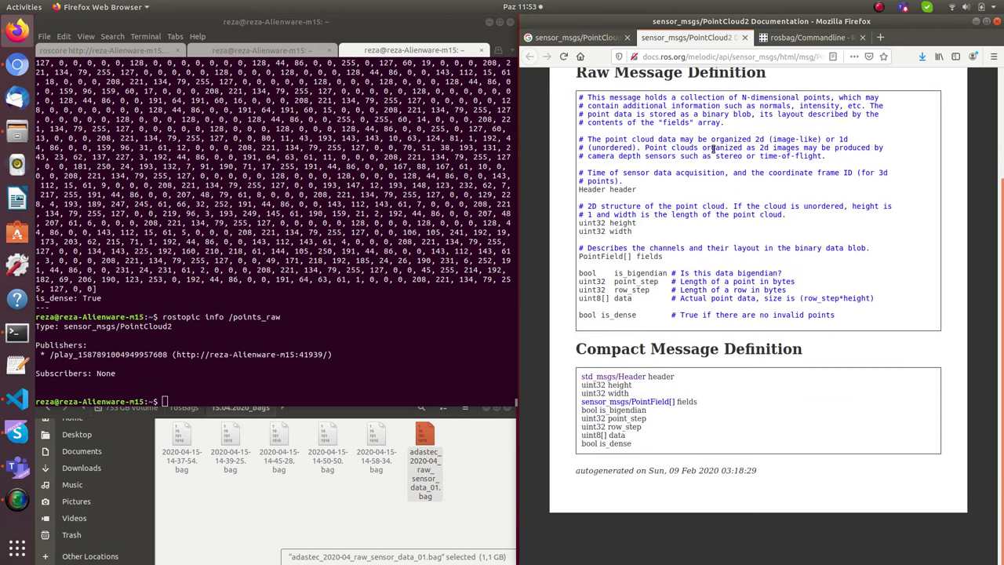
right_click(619, 381)
click(621, 384)
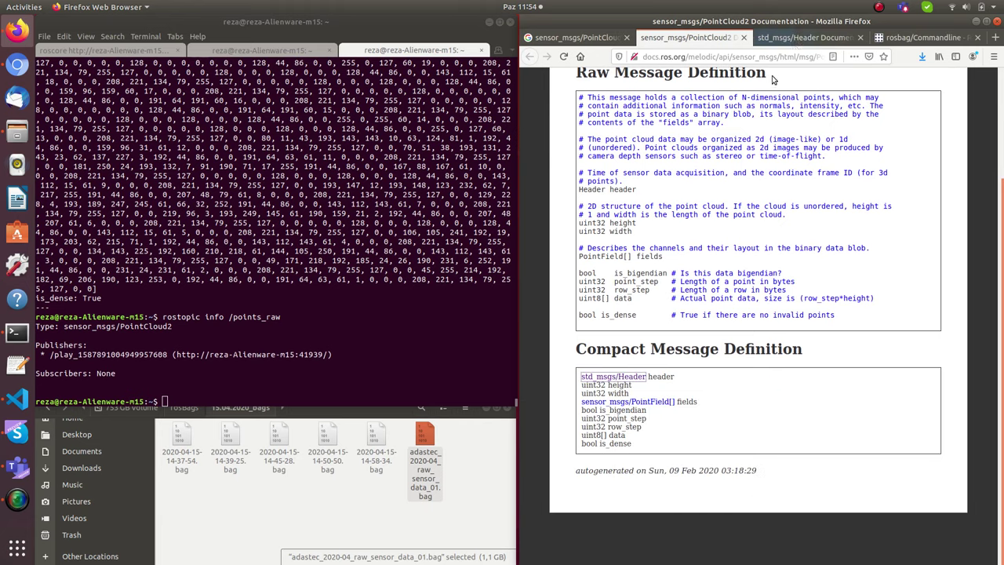
Step: Highlight the seq, stamp and frame_id fields on the std_msgs/Header page
click(800, 39)
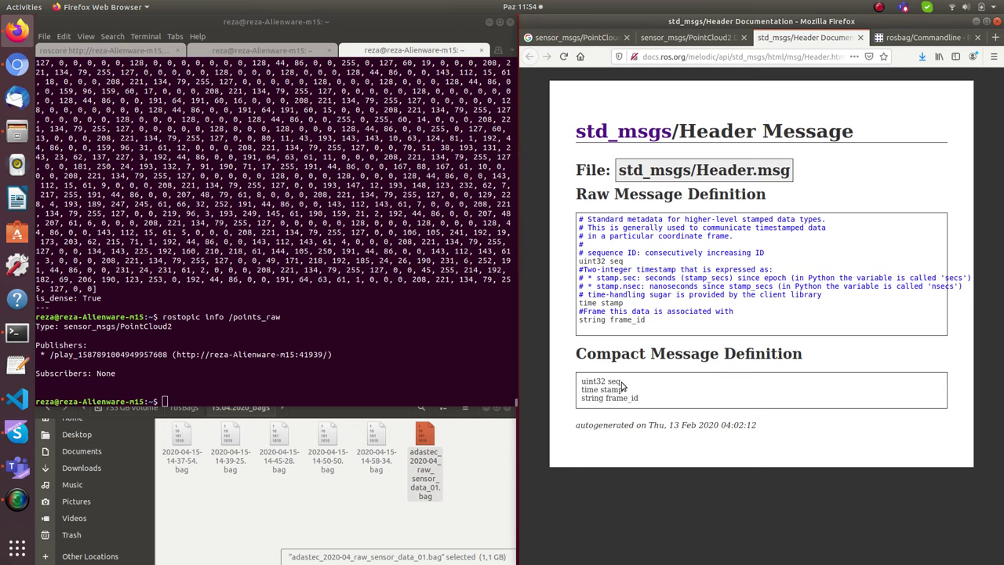
drag(608, 381, 624, 382)
click(619, 381)
drag(617, 382, 609, 385)
drag(601, 389, 624, 389)
click(280, 202)
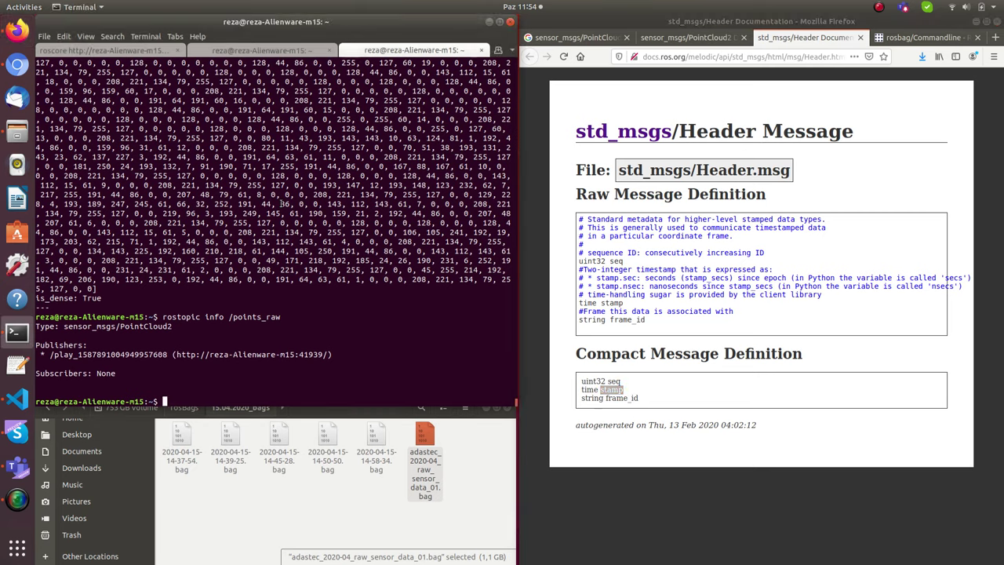
double_click(615, 397)
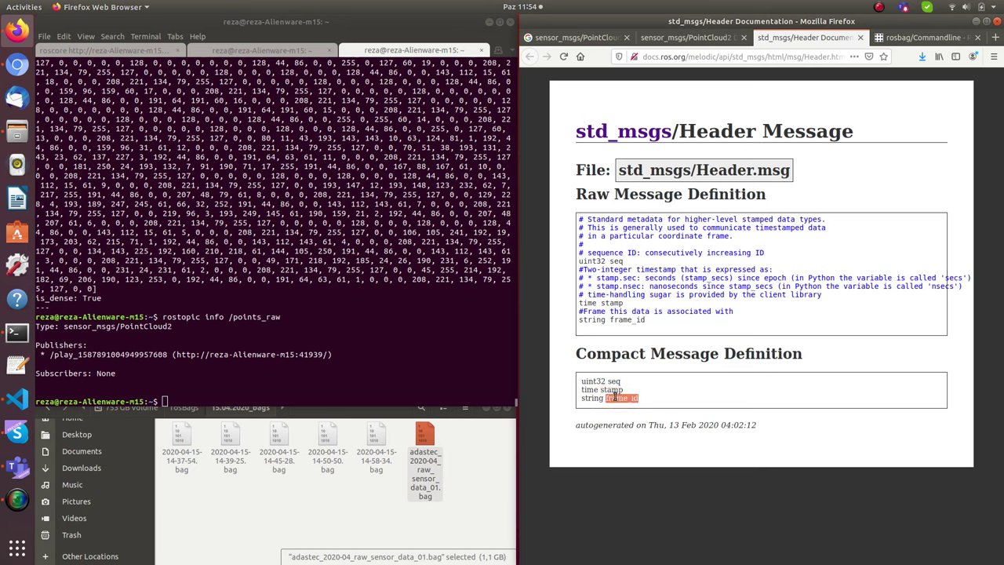
click(387, 303)
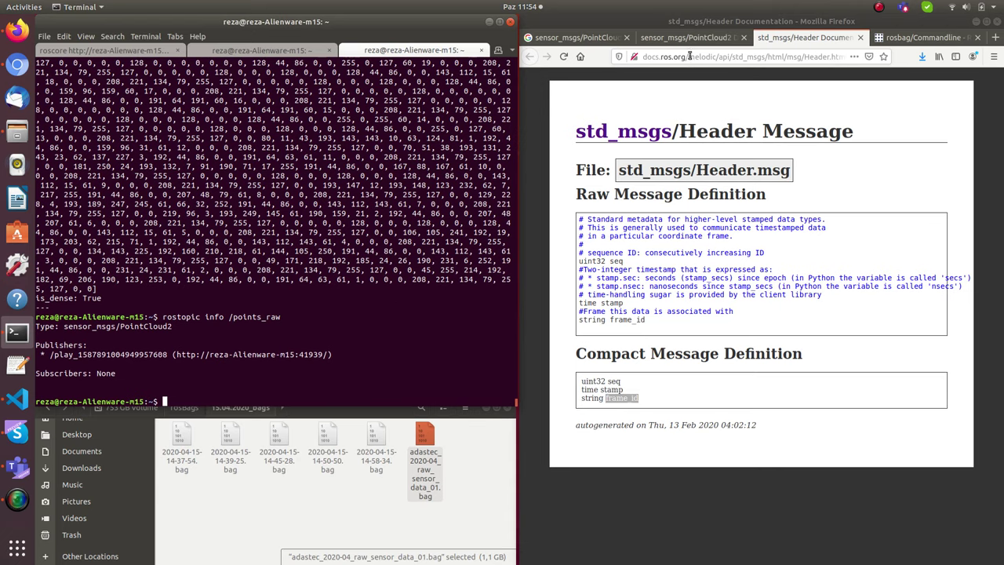
click(578, 38)
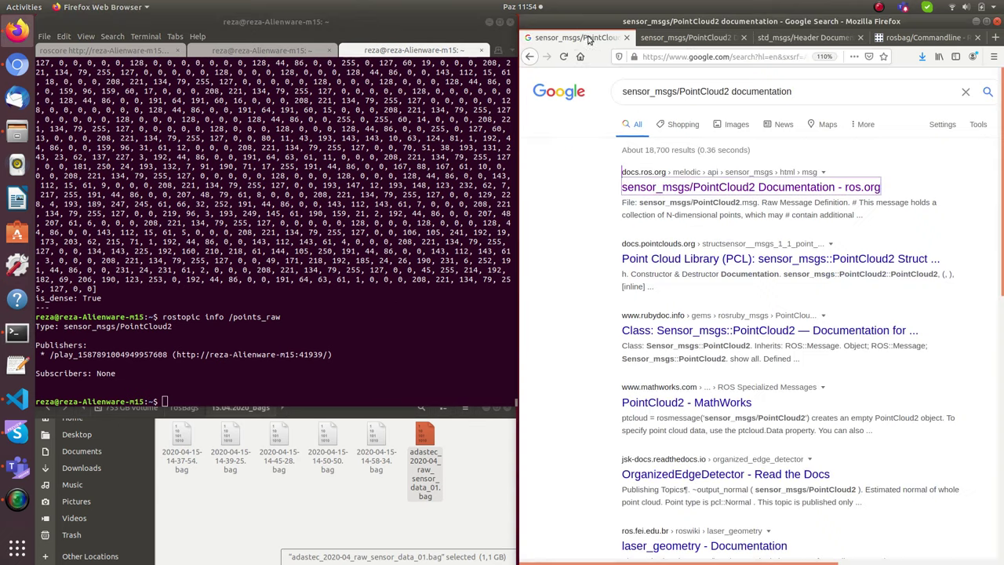
Step: Go back to the 'ouster lidar 64' search and scroll through its image results
click(530, 58)
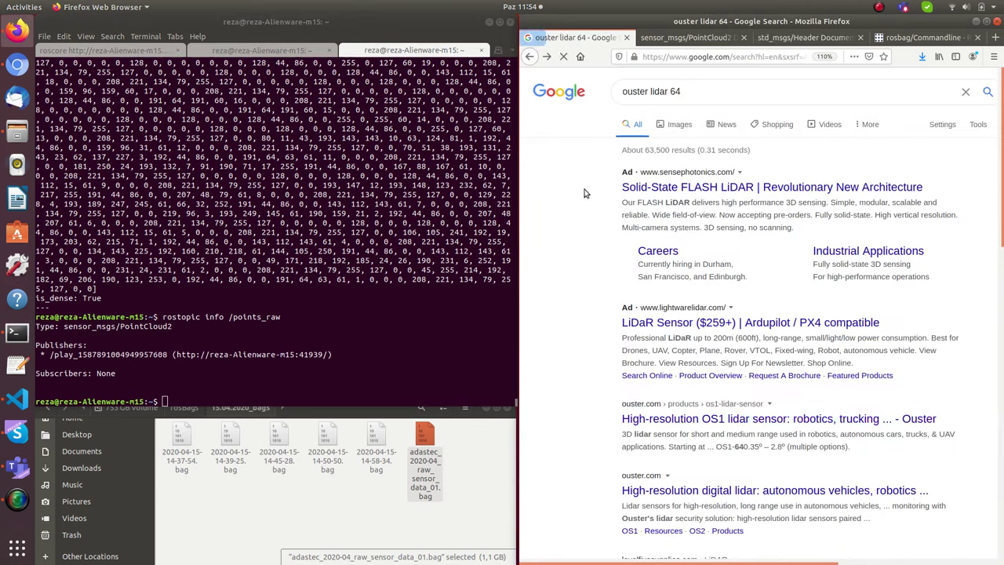
click(679, 123)
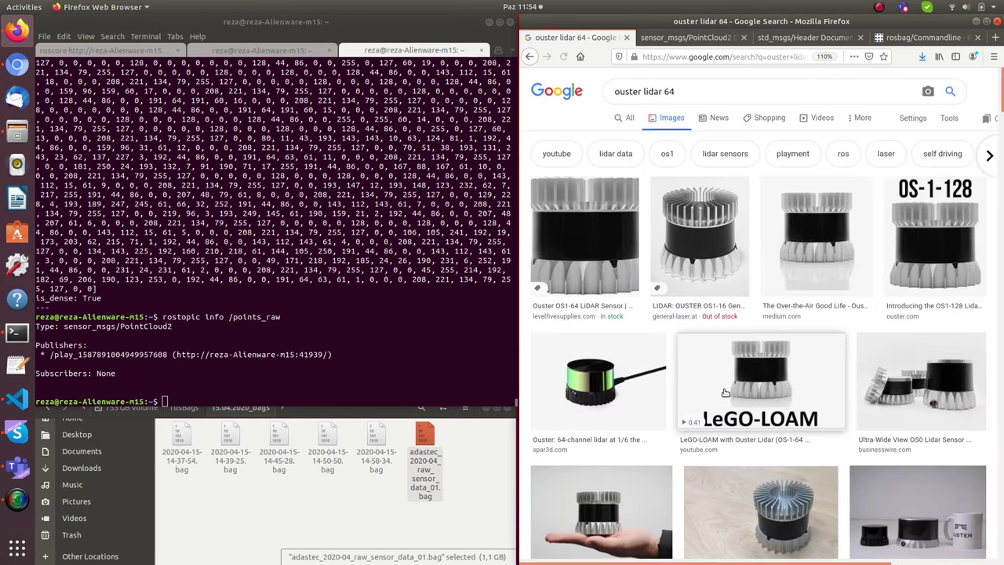
scroll(726, 384, down, 5)
scroll(726, 384, down, 2)
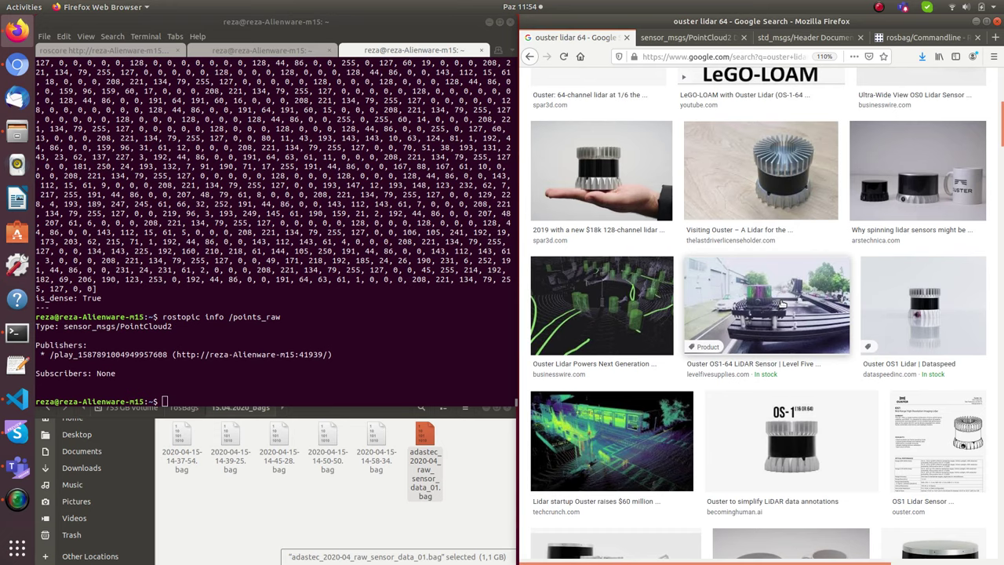
scroll(773, 300, down, 2)
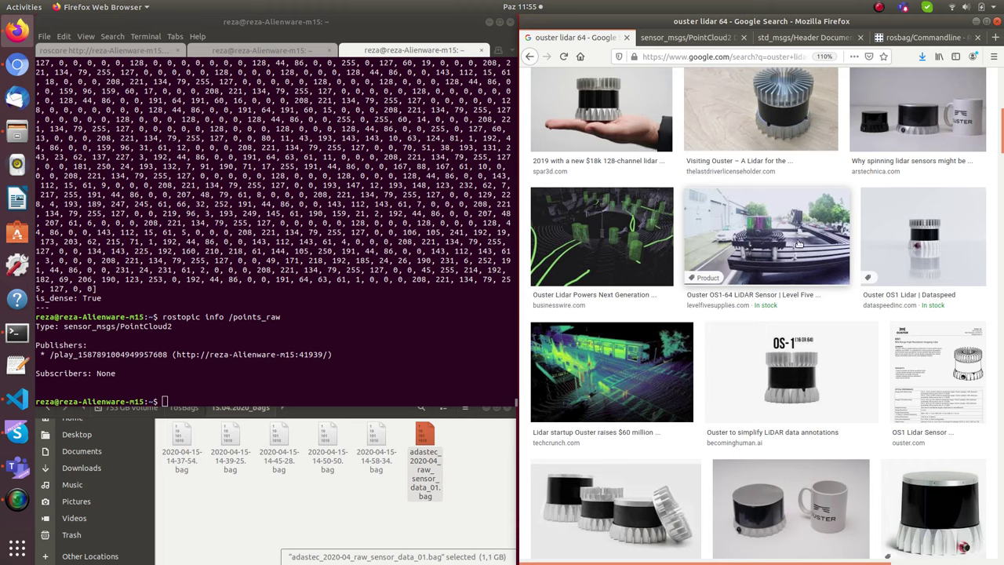
Step: On the std_msgs/Header page, highlight the frame_id field
click(814, 37)
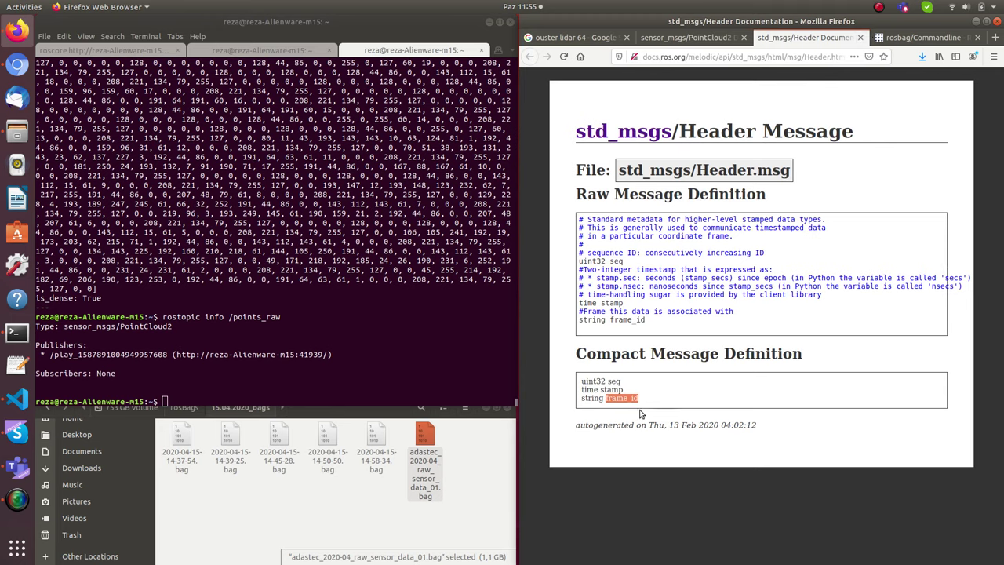
click(603, 398)
drag(605, 398, 638, 397)
click(655, 397)
drag(639, 398, 613, 398)
drag(290, 157, 300, 193)
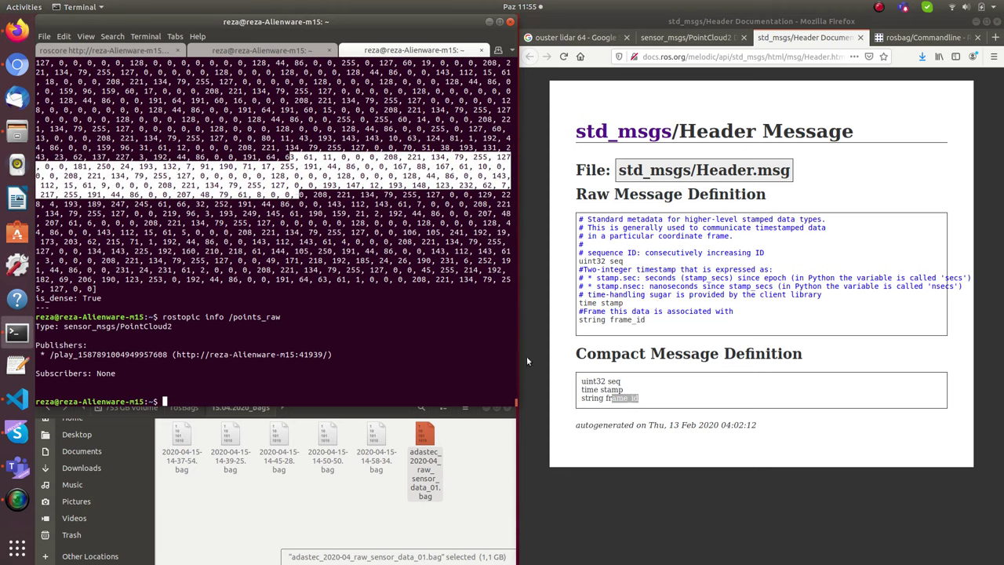
click(345, 187)
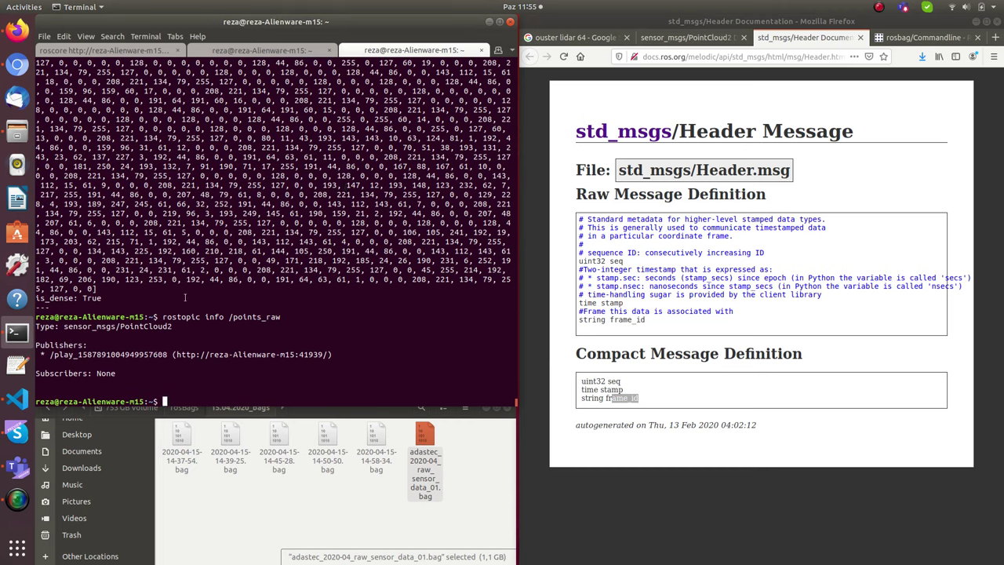
Step: Highlight the play-node Publishers line and the Subscribers line of the /points_raw info
drag(36, 345, 115, 355)
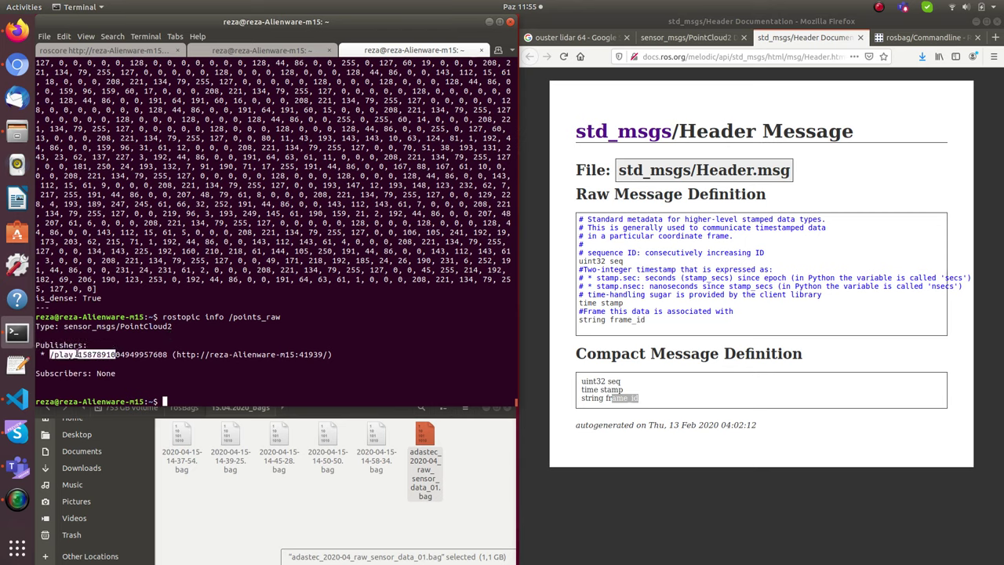
click(70, 358)
drag(55, 357, 100, 355)
click(289, 213)
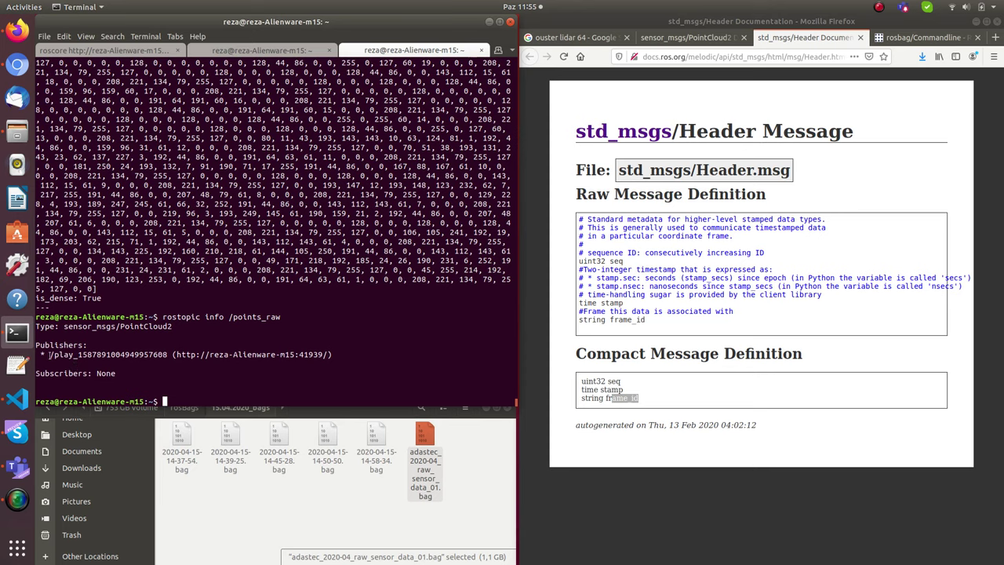
drag(50, 354, 169, 351)
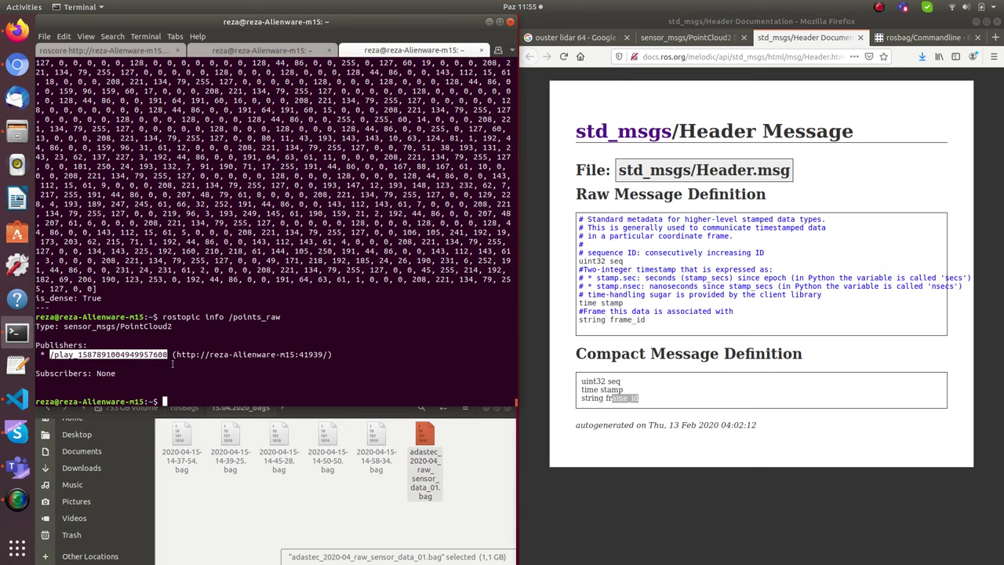
drag(96, 373, 36, 373)
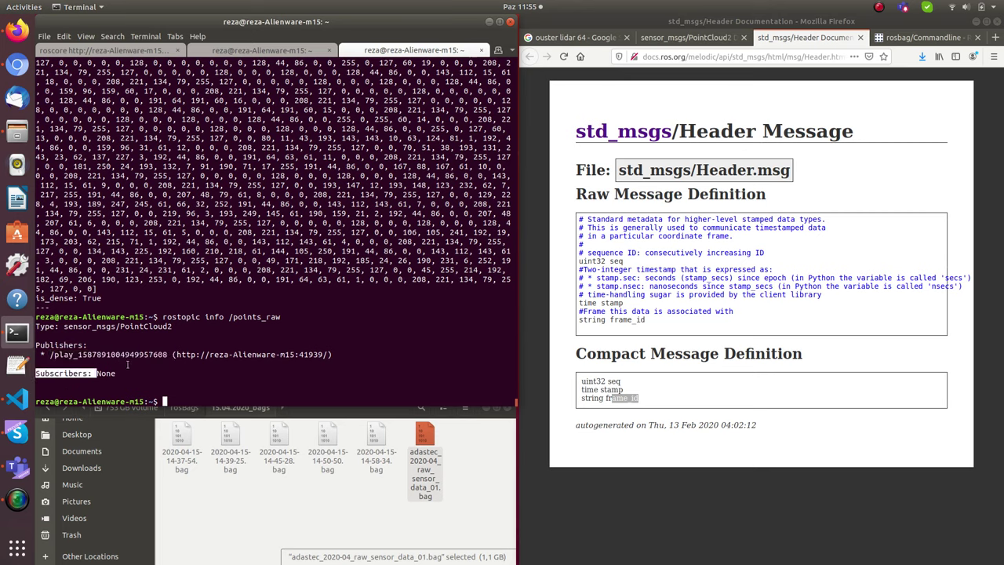
click(99, 373)
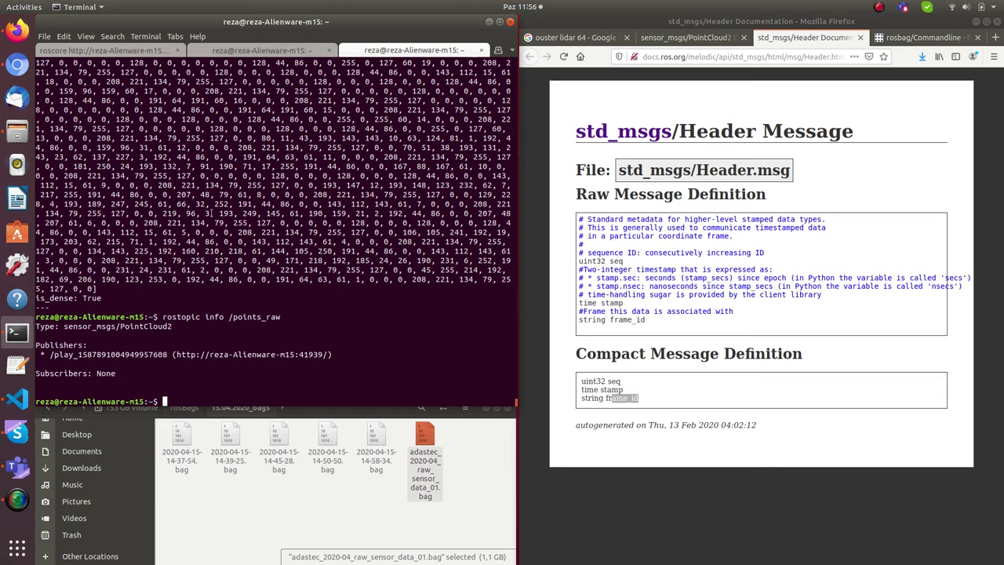
Step: List all current topics and copy the /arena_camera_node/image_raw topic name
click(279, 52)
click(404, 51)
key(Up)
key(Up)
key(Up)
key(Return)
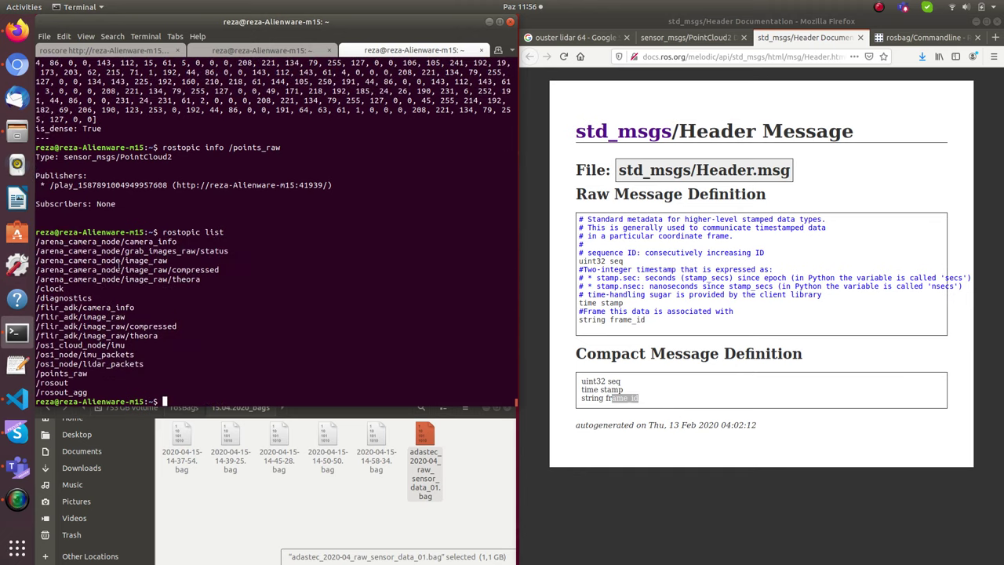
double_click(119, 260)
right_click(119, 259)
click(144, 267)
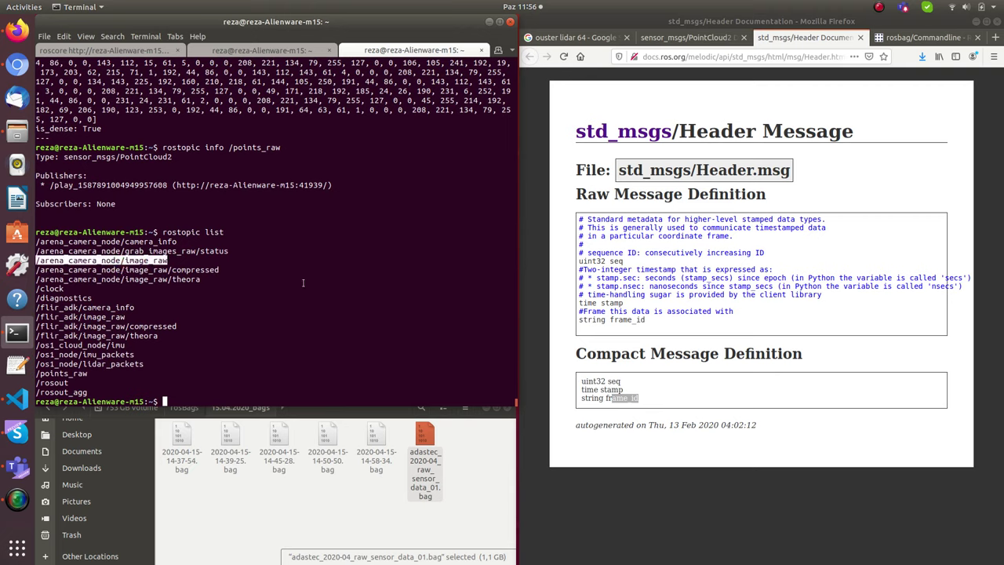
Step: Run rostopic echo on the pasted camera image_raw topic
click(302, 282)
text(rostop)
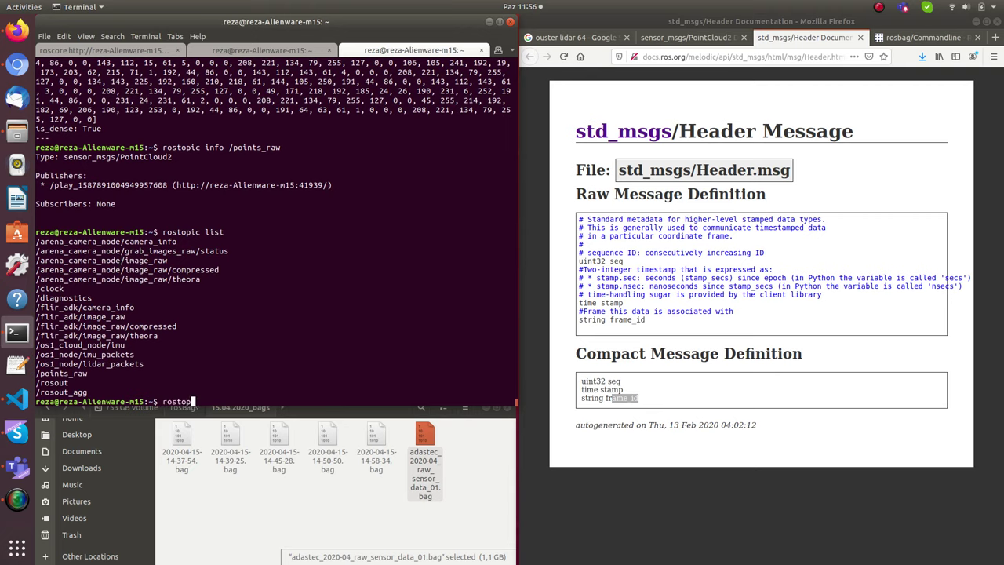
text(ic echo)
key(ctrl+shift+v)
key(Return)
Step: Resume the bag playback briefly, pause it again, and stop the echo
click(266, 52)
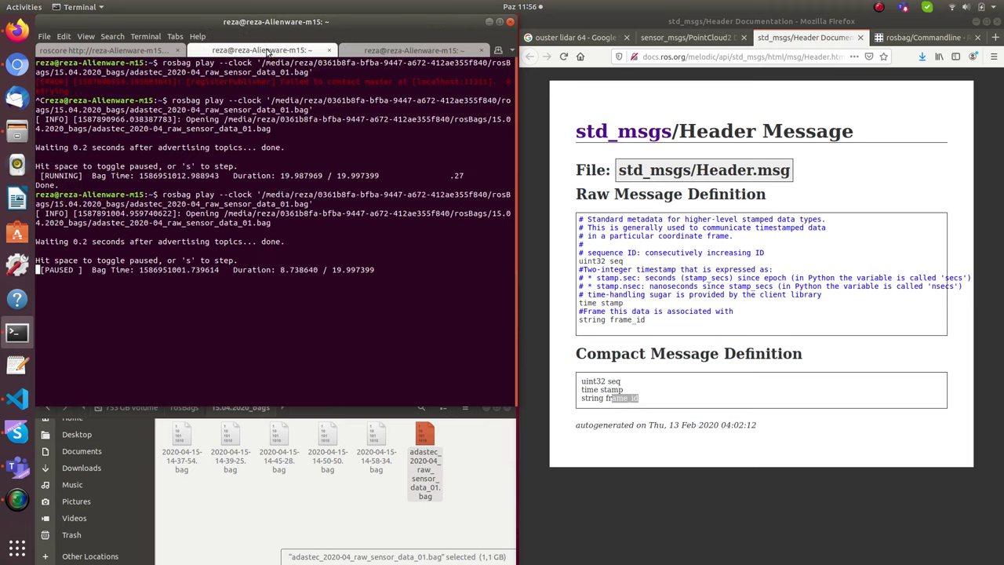
key(space)
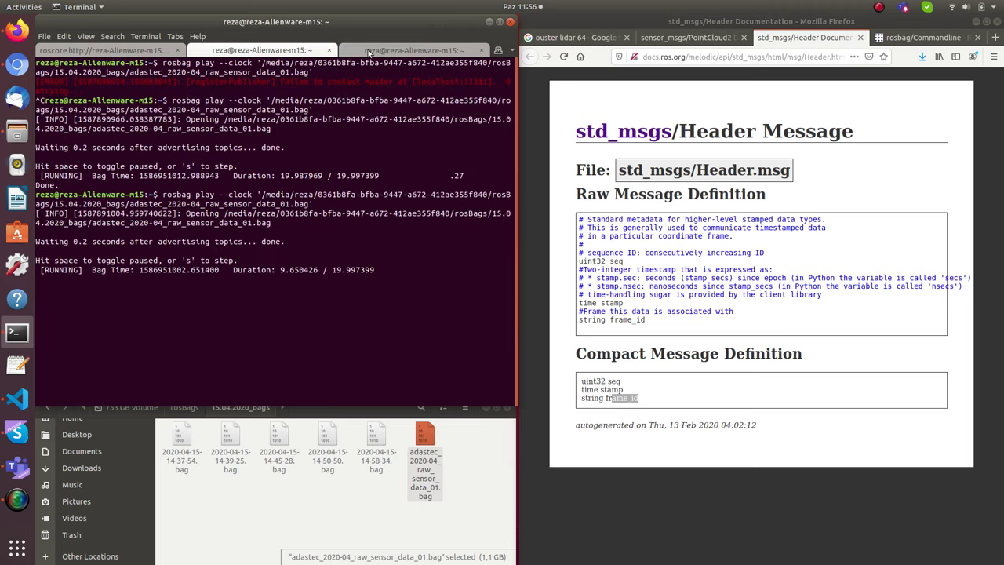
click(366, 50)
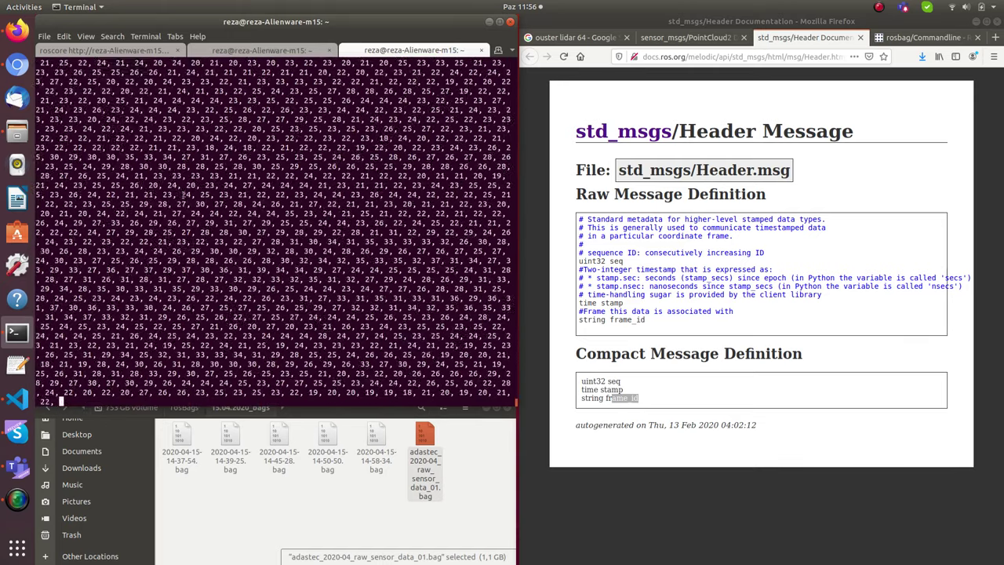
click(259, 50)
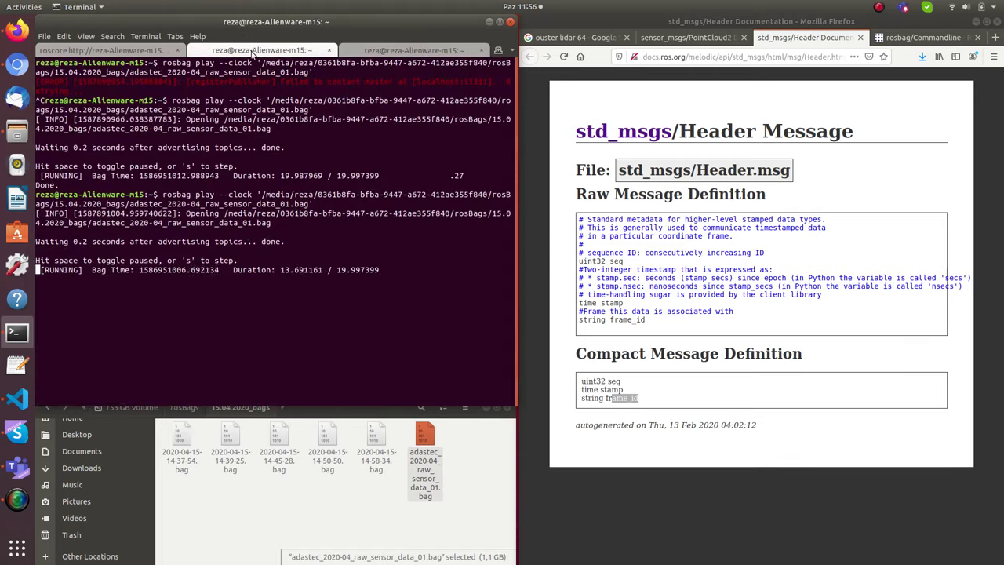
key(space)
click(414, 50)
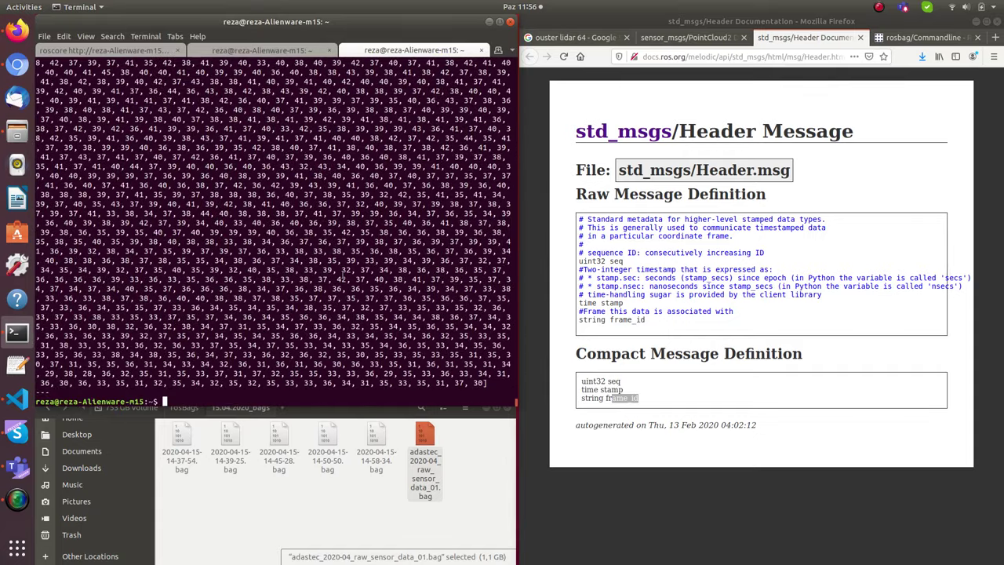
key(ctrl+c)
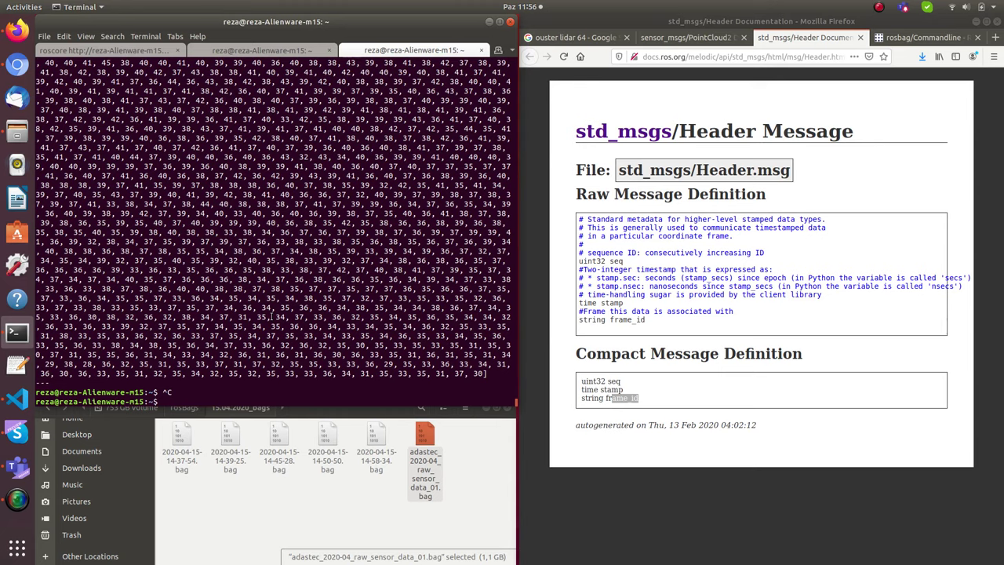
Step: Change the recalled echo to info on the camera topic and select its sensor_msgs/Image type
key(Up)
key(Left)
key(Left)
key(Left)
key(Left)
key(Left)
key(Left)
key(Left)
key(Left)
key(Left)
key(Left)
key(Left)
key(Left)
key(Left)
key(Left)
key(Left)
key(Left)
key(Left)
key(Left)
key(Left)
key(Left)
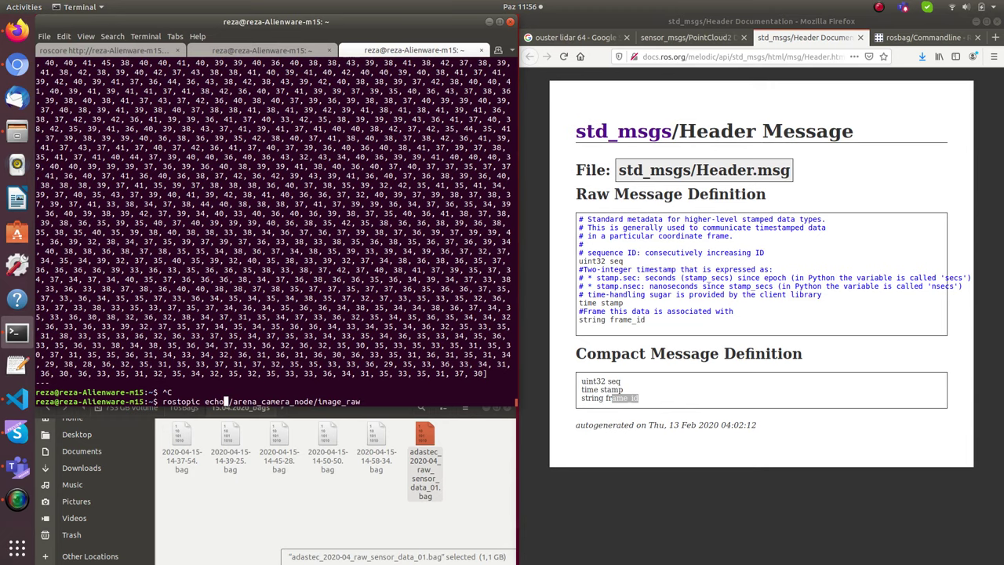
key(BackSpace)
key(BackSpace)
key(BackSpace)
key(BackSpace)
text(info)
key(Return)
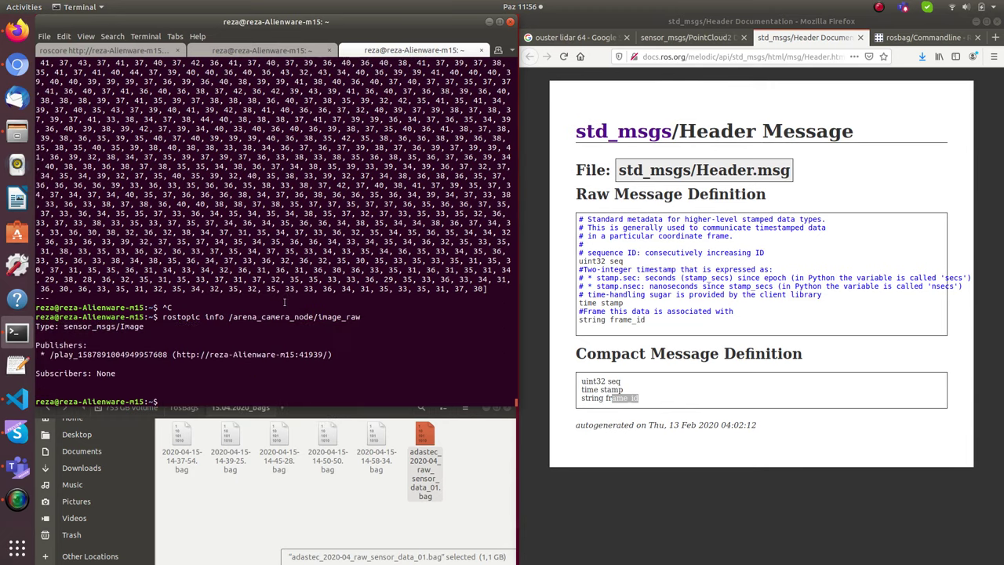
drag(65, 326, 143, 327)
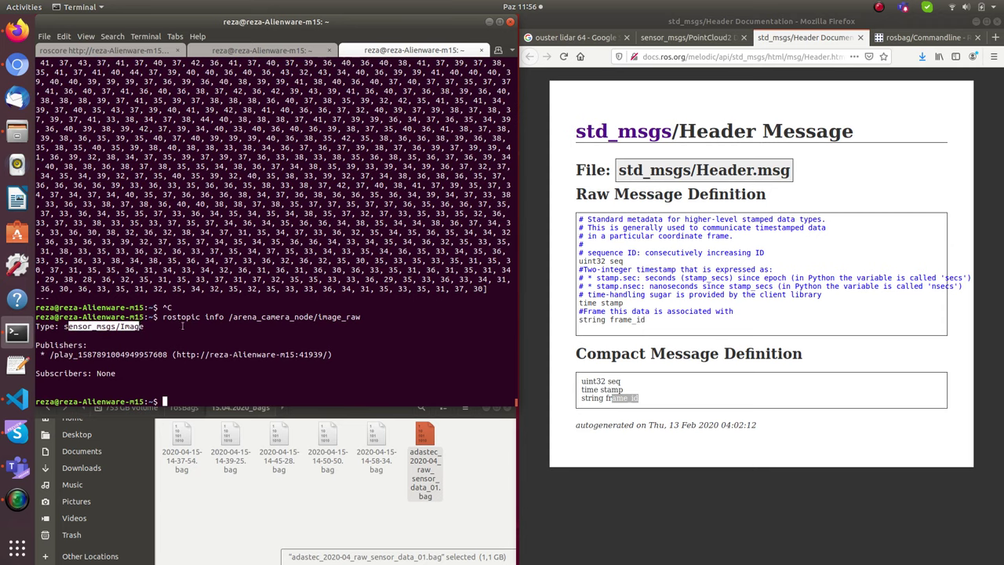
Step: Close the Header tab and search Google for 'sensor_msgs/Image documentation'
click(860, 36)
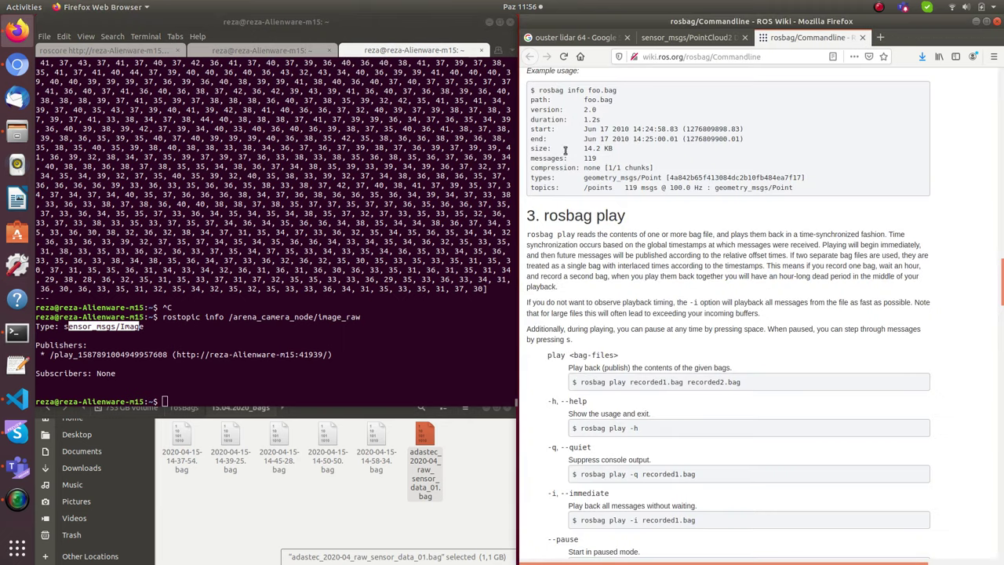
scroll(672, 181, up, 3)
click(581, 37)
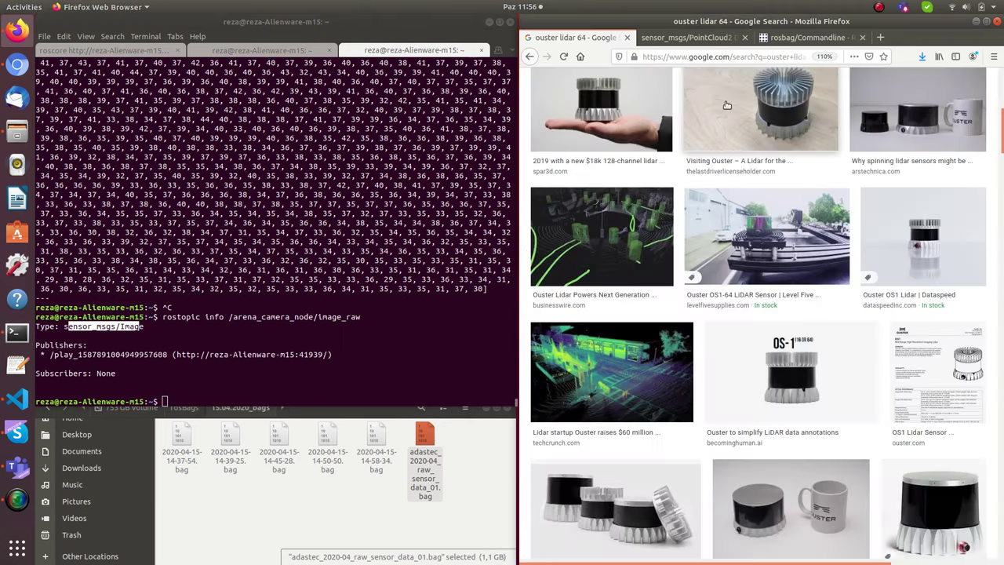
click(529, 56)
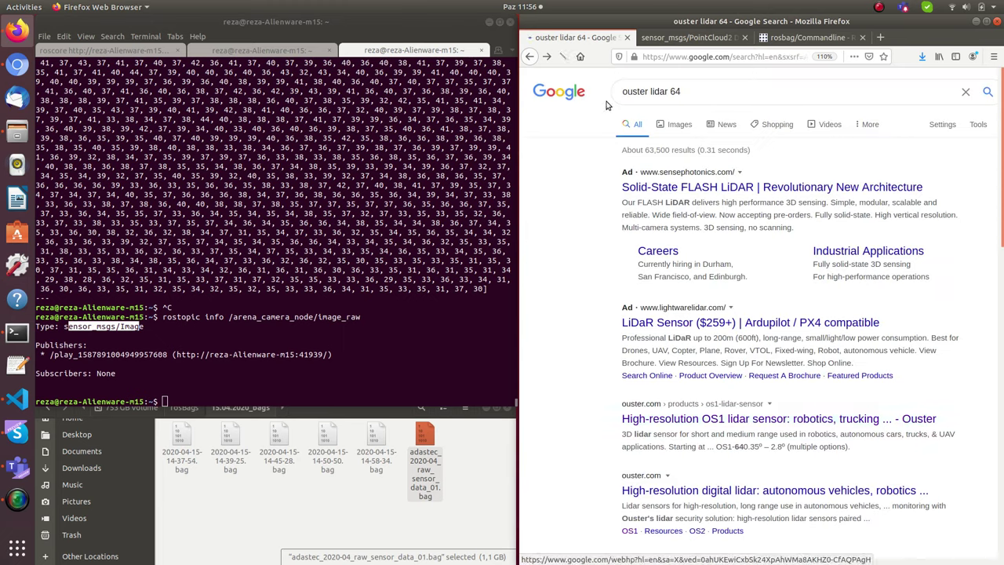
triple_click(715, 90)
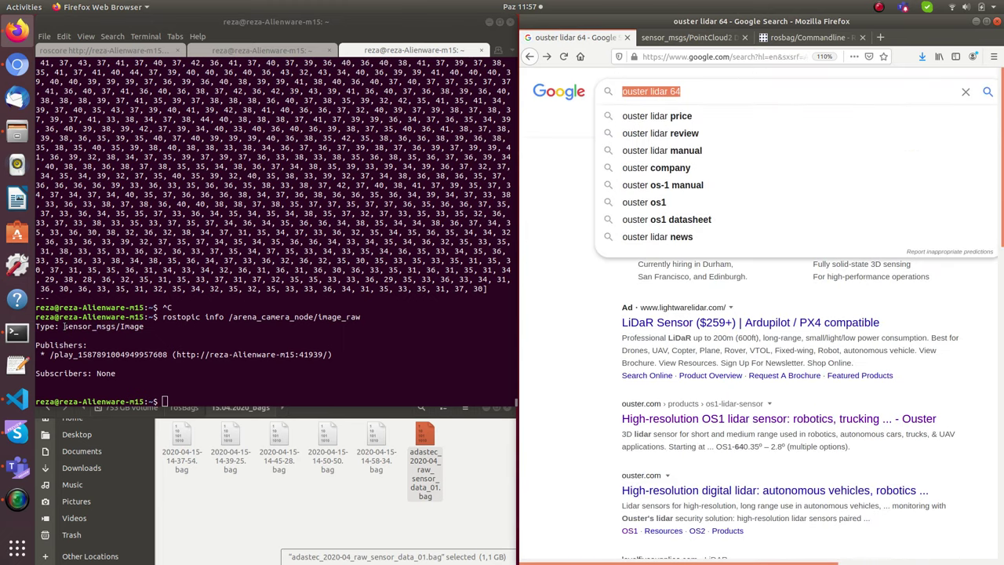
drag(63, 326, 145, 326)
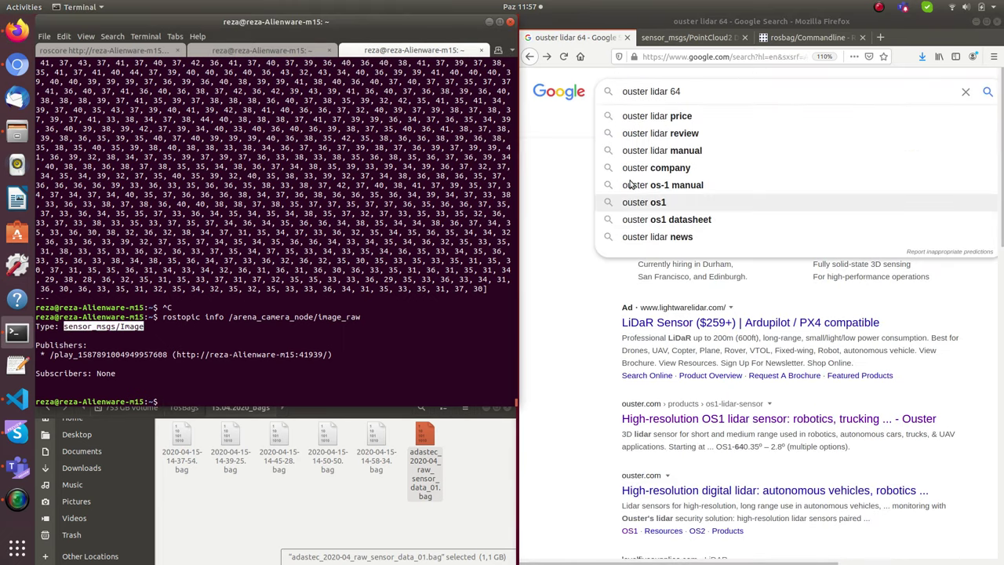
drag(697, 91, 581, 95)
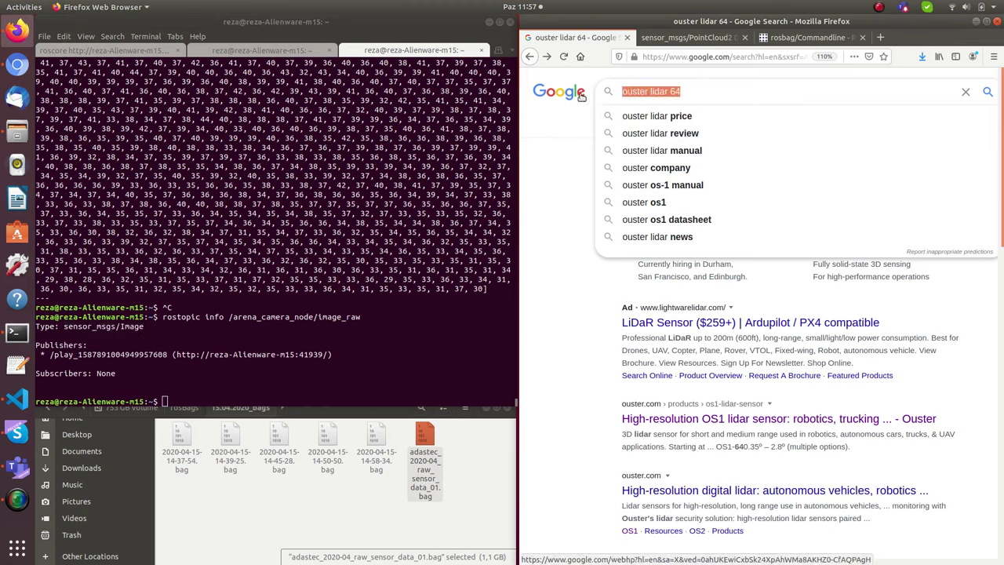
key(ctrl+v)
text(ndocumen)
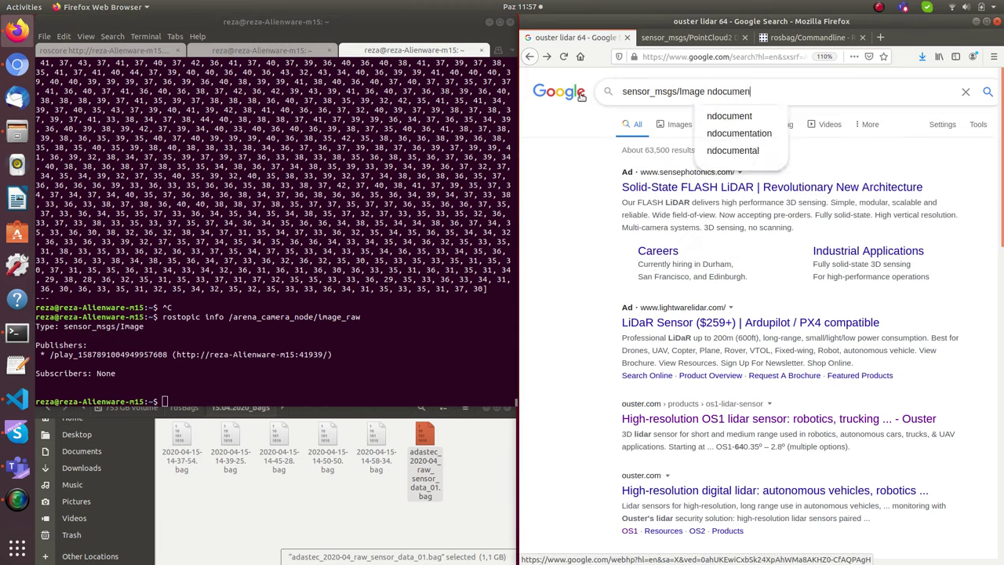
text(tation)
key(Return)
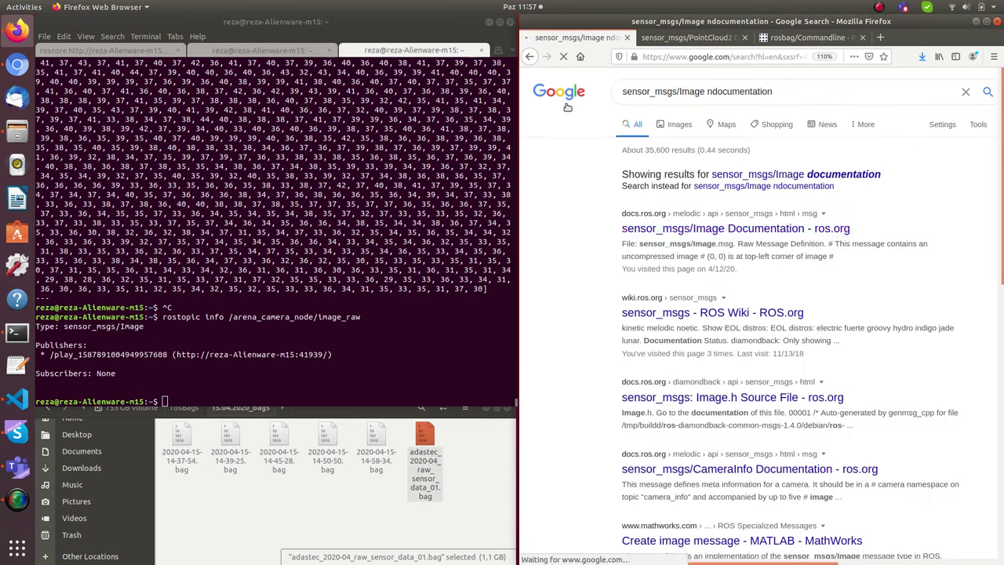
Step: Open the sensor_msgs/Image Documentation result and mark its width, encoding, is_bigendian, step and data fields
middle_click(716, 185)
click(663, 37)
scroll(718, 226, down, 2)
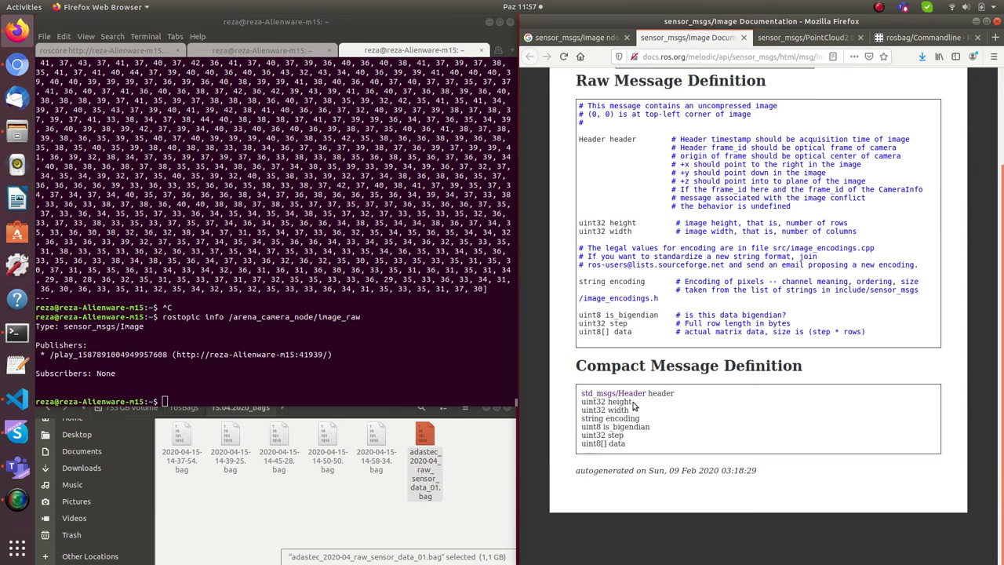
double_click(598, 410)
click(612, 401)
double_click(625, 417)
double_click(593, 419)
mouse_move(603, 426)
mouse_down()
mouse_move(663, 429)
mouse_move(594, 428)
mouse_up()
double_click(608, 435)
drag(625, 444, 612, 444)
click(276, 288)
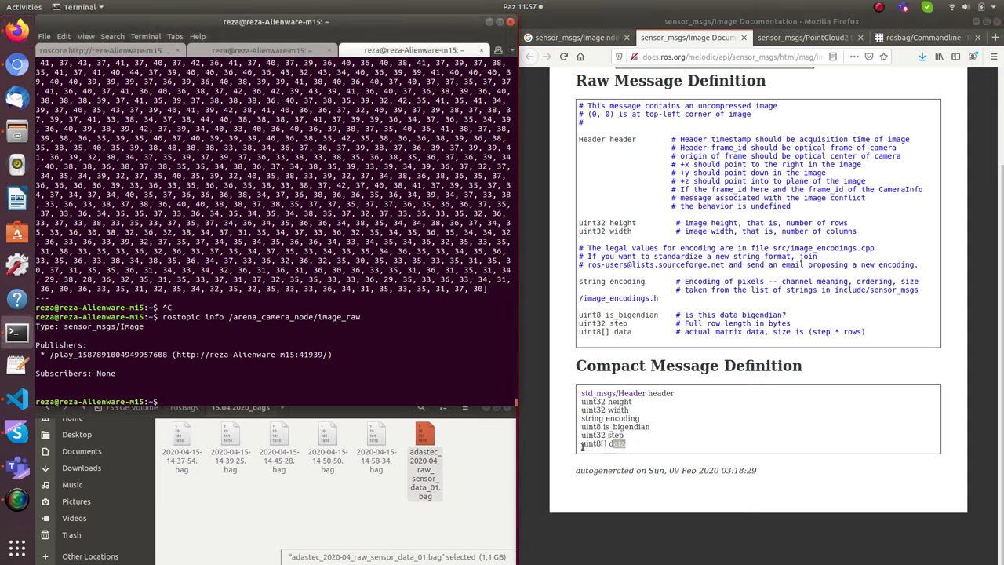
Step: Rerun and stop the image echo, then run rostopic info /arena_camera_node/image_raw
key(Up)
key(Up)
key(Return)
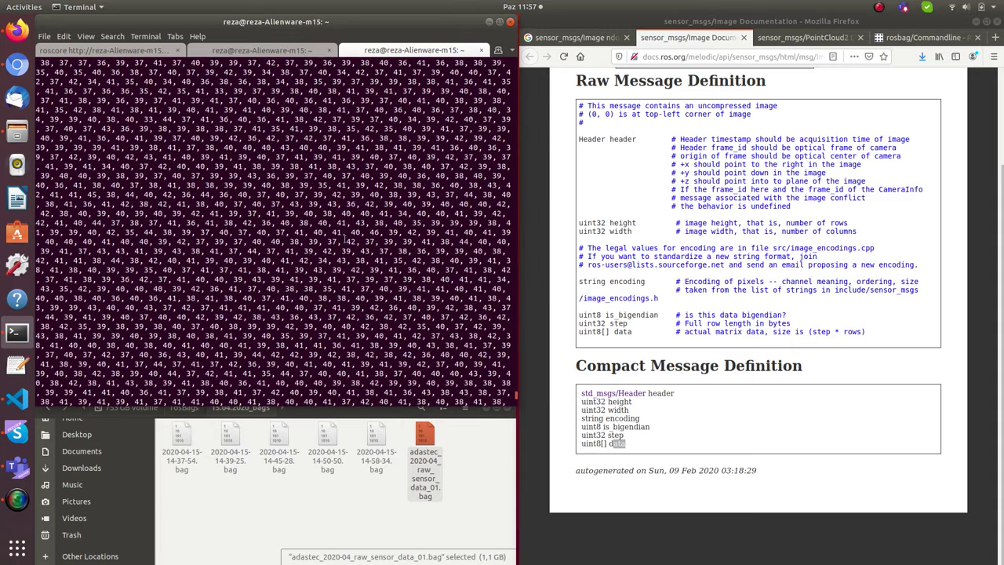
key(ctrl+c)
text(rostopic info /arena_camera_node/image_raw)
key(Return)
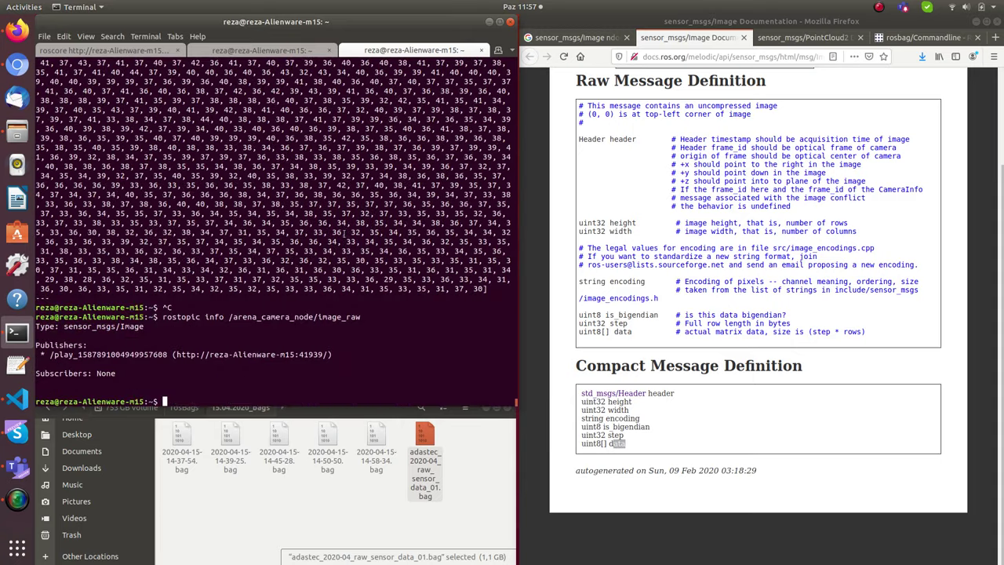
drag(620, 443, 614, 443)
Step: Echo image_raw piped through grep header while the bag resumes, then stop it
key(Up)
key(Up)
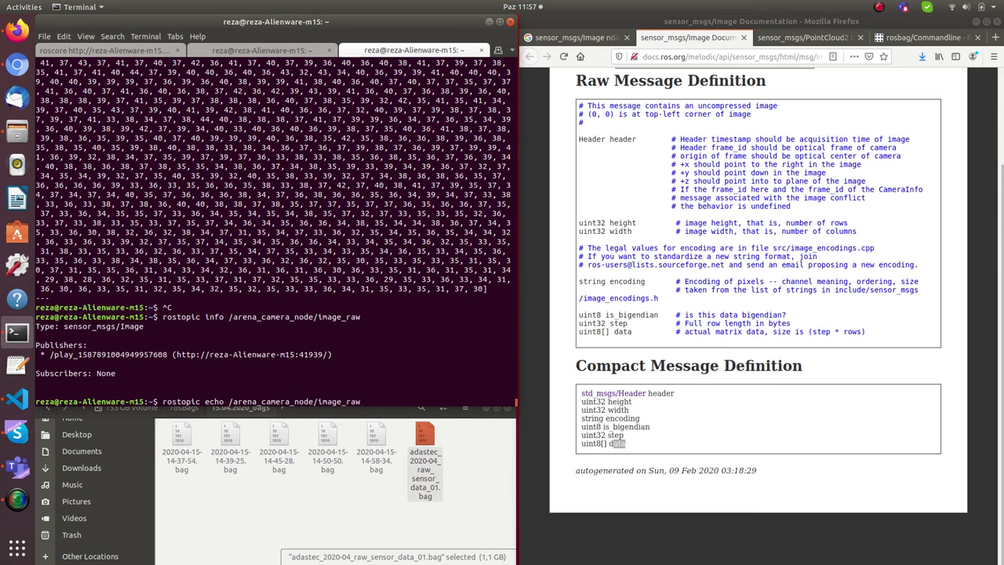
text(| grep)
double_click(619, 401)
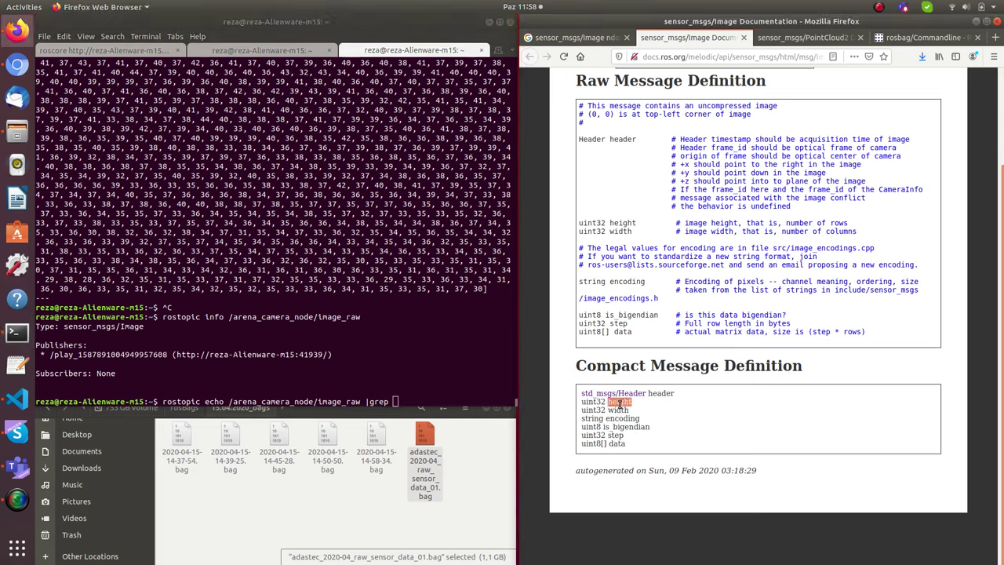
double_click(660, 393)
click(394, 352)
middle_click(394, 352)
key(Return)
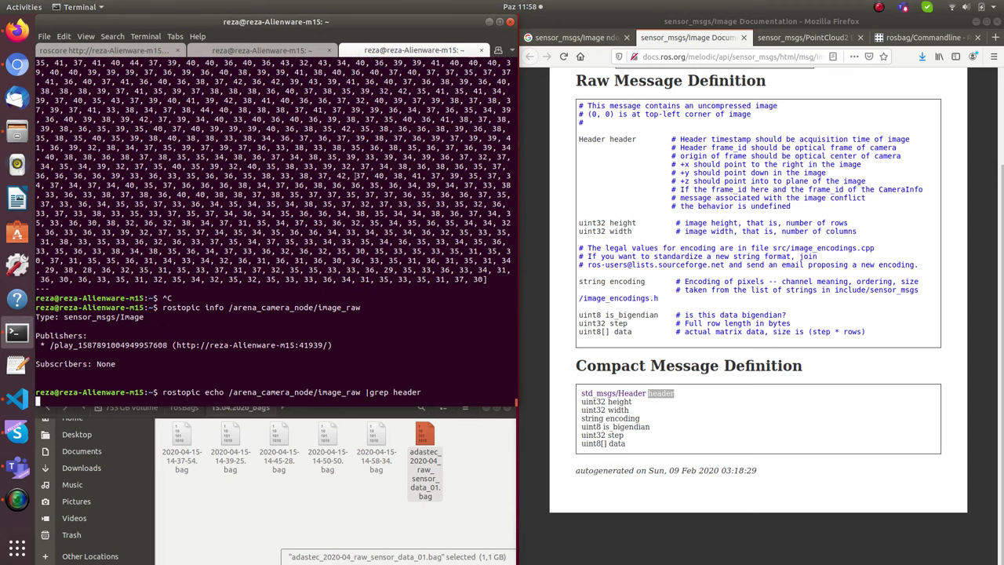
click(268, 49)
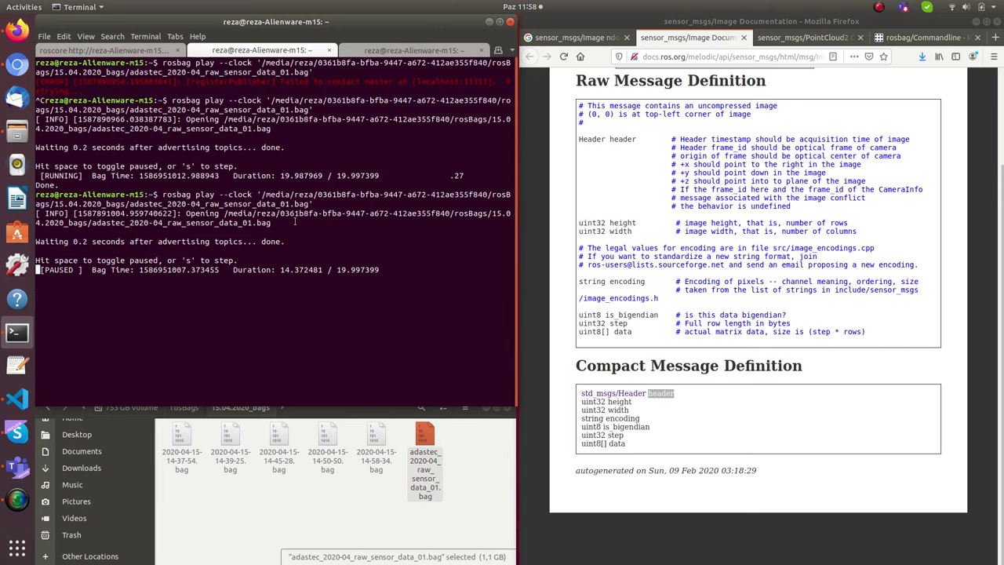
key(space)
key(ctrl+Page_Down)
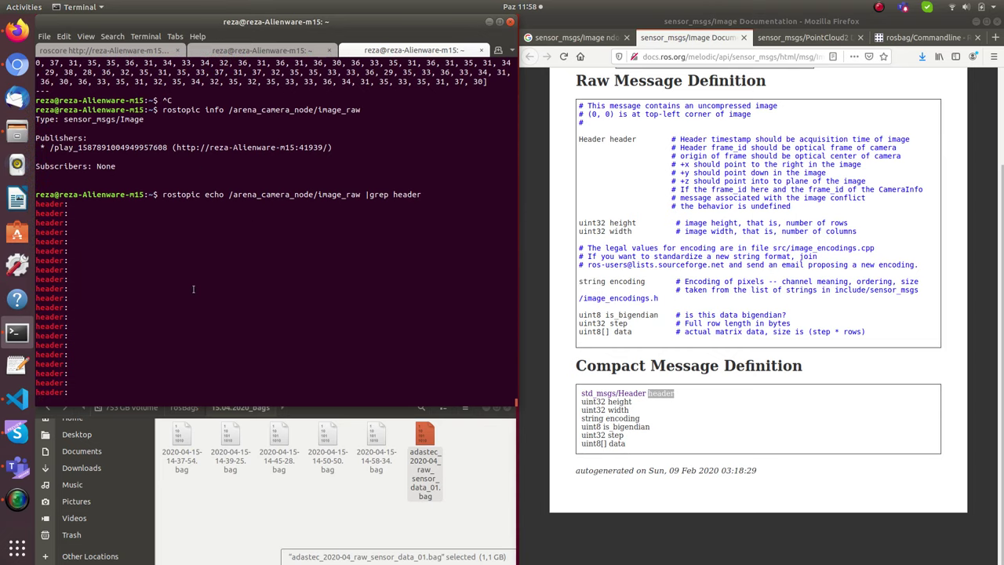
key(ctrl+c)
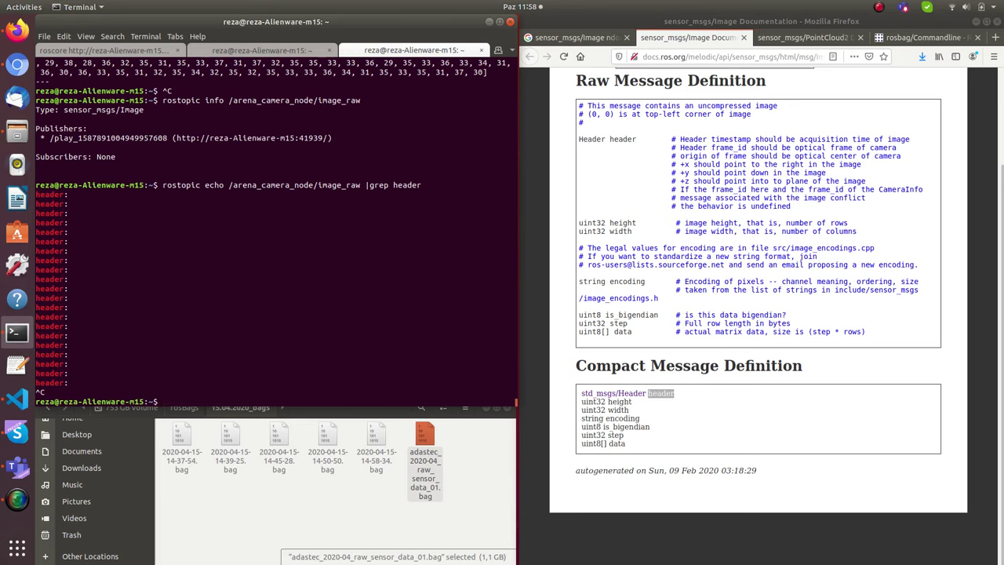
Step: Switch the grep filter to encoding and replay the recorded bag
key(Up)
key(BackSpace)
key(BackSpace)
key(BackSpace)
key(BackSpace)
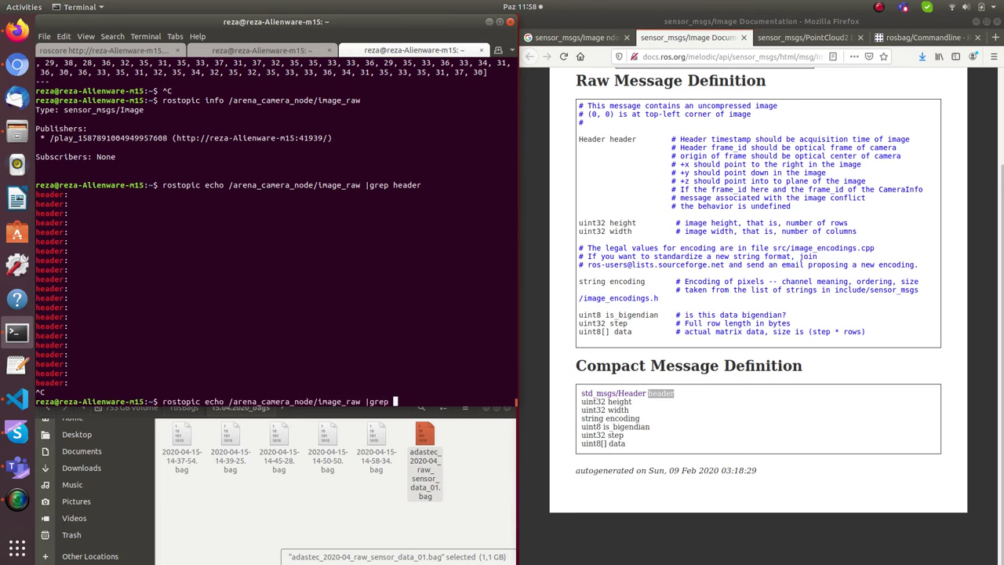
text(encoding)
key(Return)
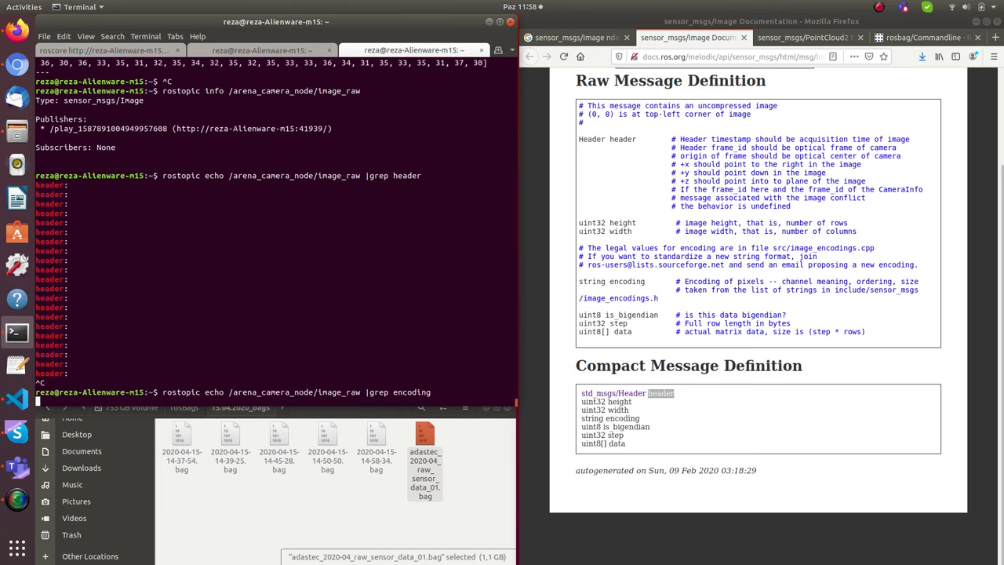
click(230, 51)
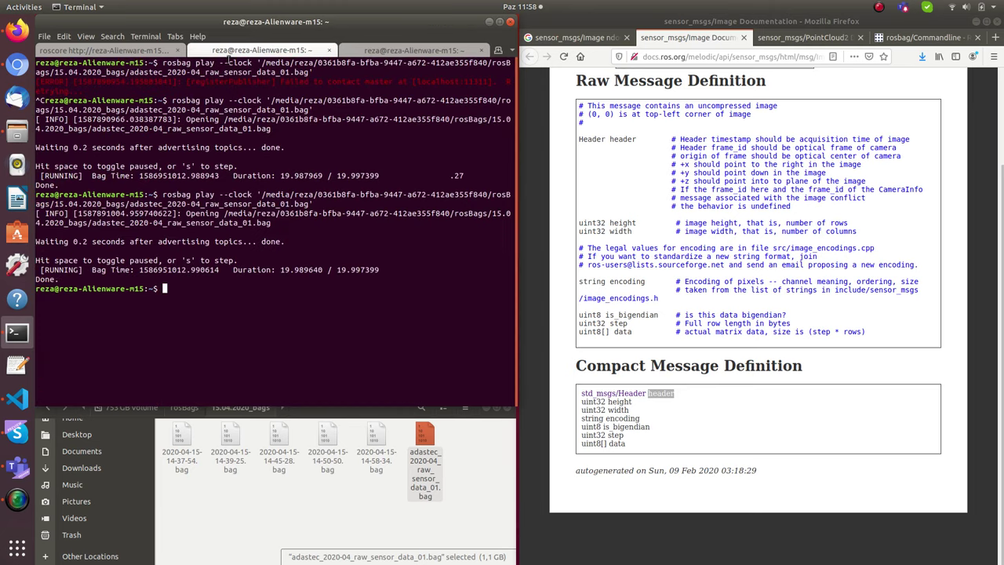
key(Up)
key(Return)
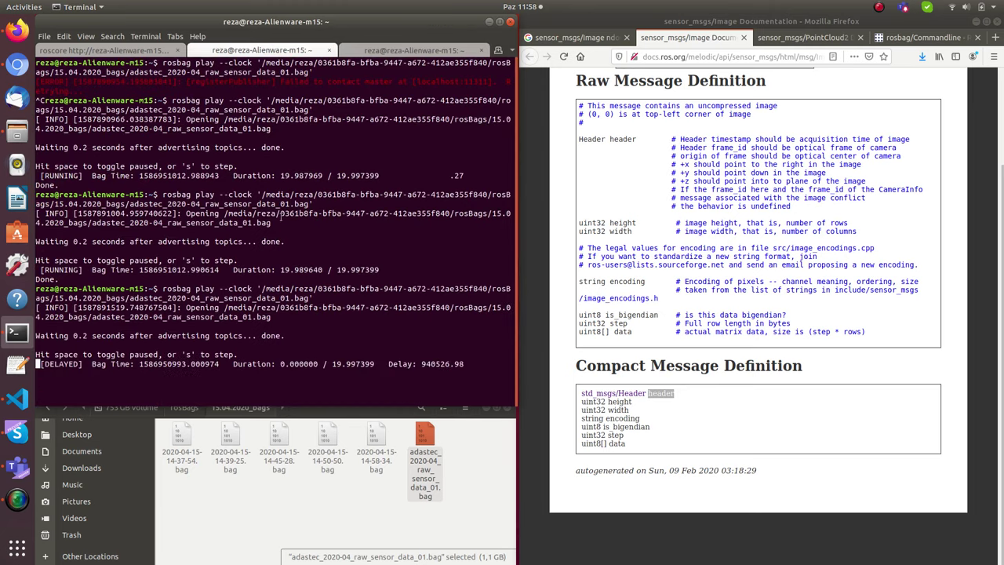
Step: Watch the bayer_bggr8 encoding lines stream, then stop the echo and clear the command line
click(407, 50)
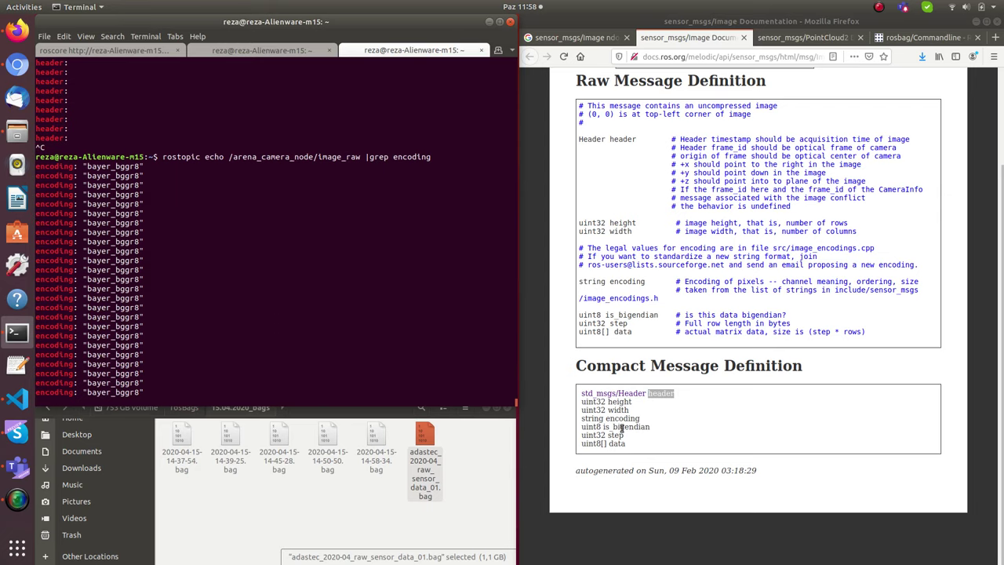
drag(277, 271, 277, 247)
click(277, 276)
key(ctrl+c)
key(Up)
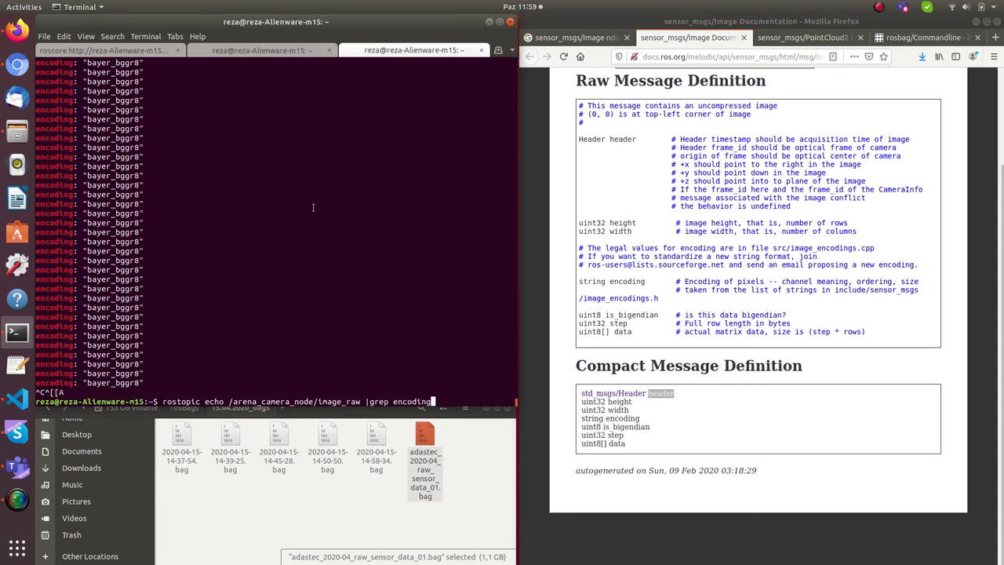
key(BackSpace)
key(BackSpace)
key(BackSpace)
key(BackSpace)
key(BackSpace)
key(BackSpace)
key(BackSpace)
key(BackSpace)
key(BackSpace)
key(BackSpace)
key(BackSpace)
key(BackSpace)
key(BackSpace)
key(BackSpace)
key(BackSpace)
key(BackSpace)
key(BackSpace)
key(BackSpace)
key(BackSpace)
key(BackSpace)
key(BackSpace)
key(BackSpace)
key(BackSpace)
key(BackSpace)
key(BackSpace)
key(BackSpace)
key(BackSpace)
key(BackSpace)
key(BackSpace)
key(BackSpace)
key(BackSpace)
key(BackSpace)
key(BackSpace)
key(BackSpace)
key(BackSpace)
key(BackSpace)
key(BackSpace)
key(BackSpace)
key(BackSpace)
key(BackSpace)
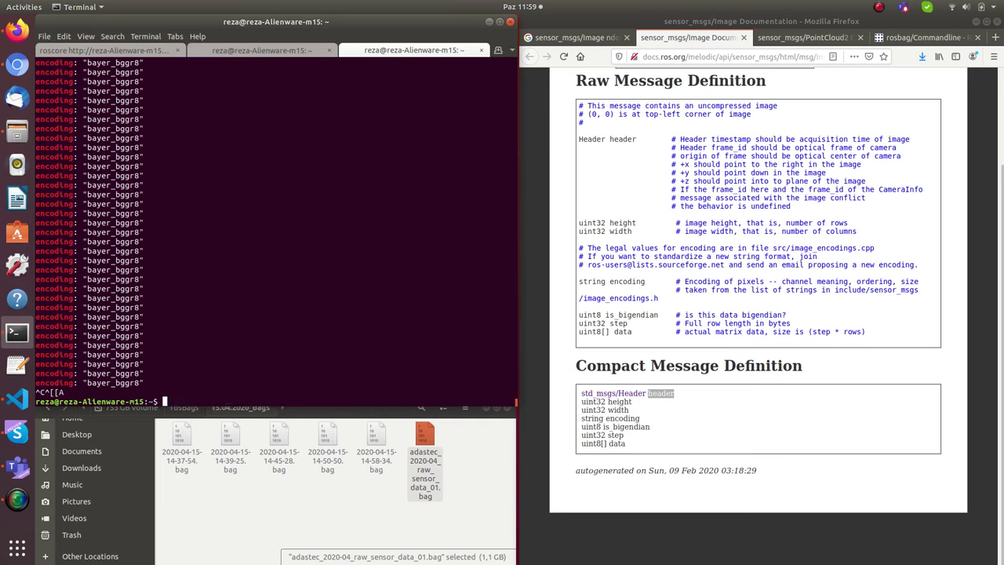
Step: Launch RViz with rosrun rviz rviz
text(rosrun rviz rviz)
key(Return)
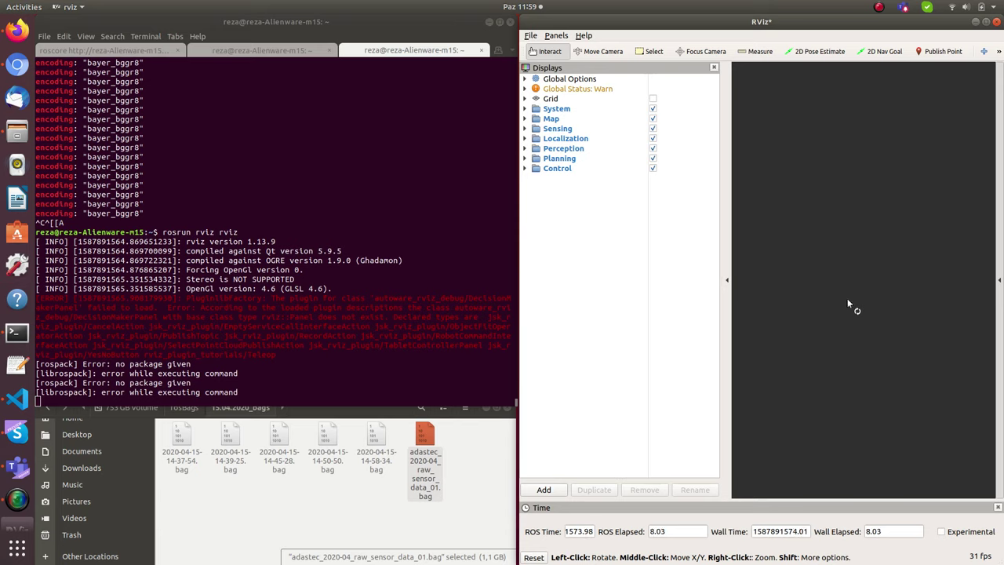
click(531, 36)
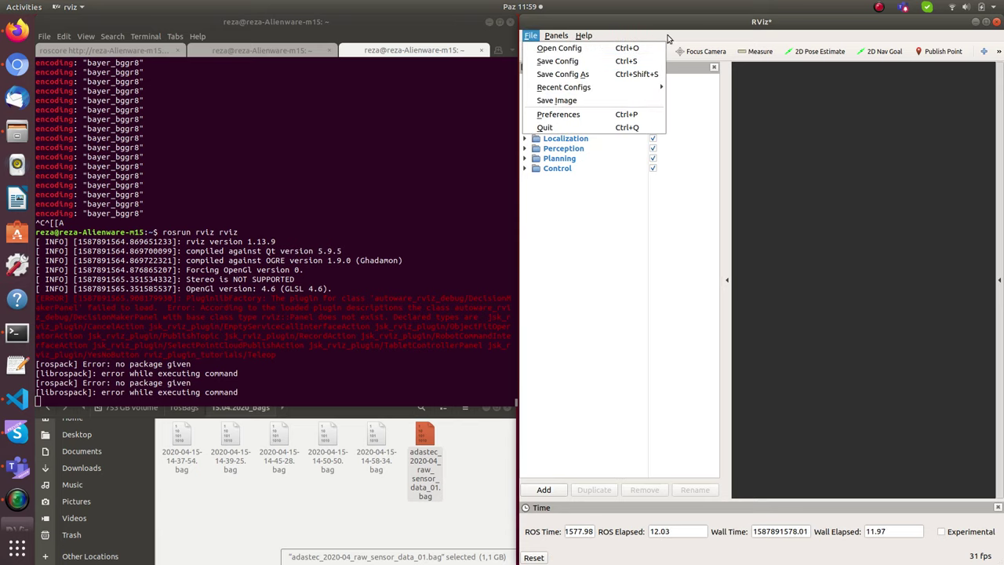
click(690, 25)
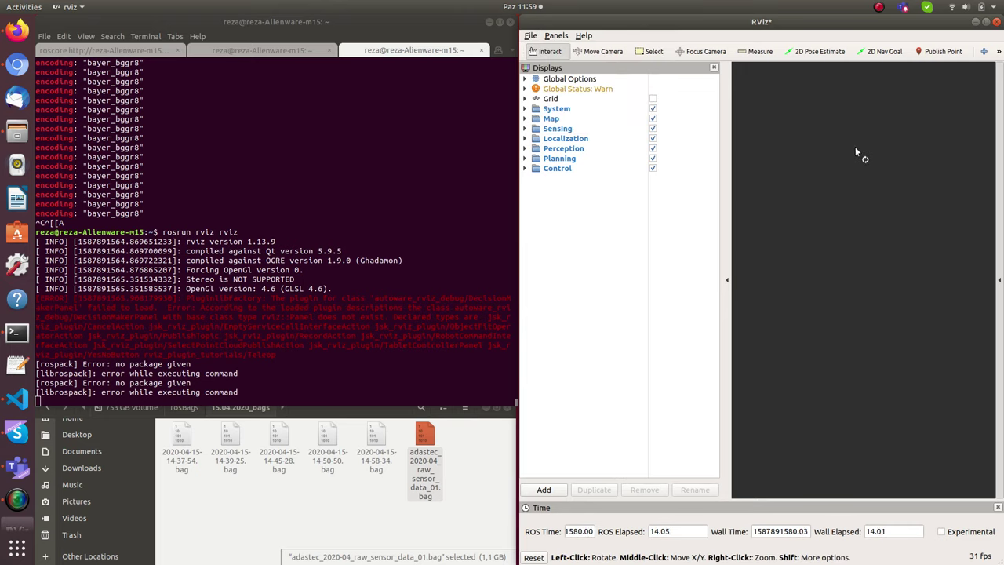
Step: Narrow the RViz Displays panel and return to the terminal's bag playback tab
drag(728, 296, 638, 297)
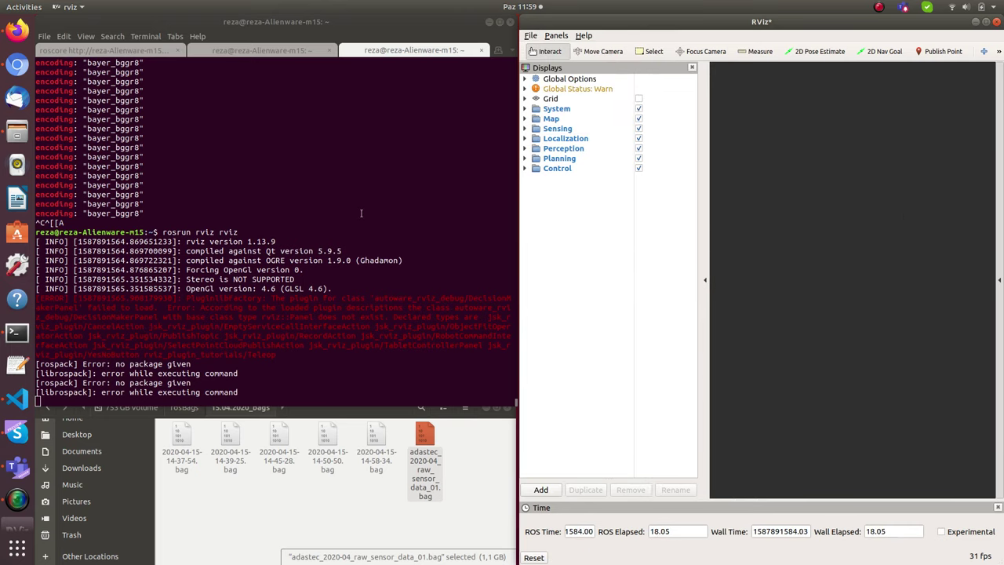
click(254, 79)
click(221, 52)
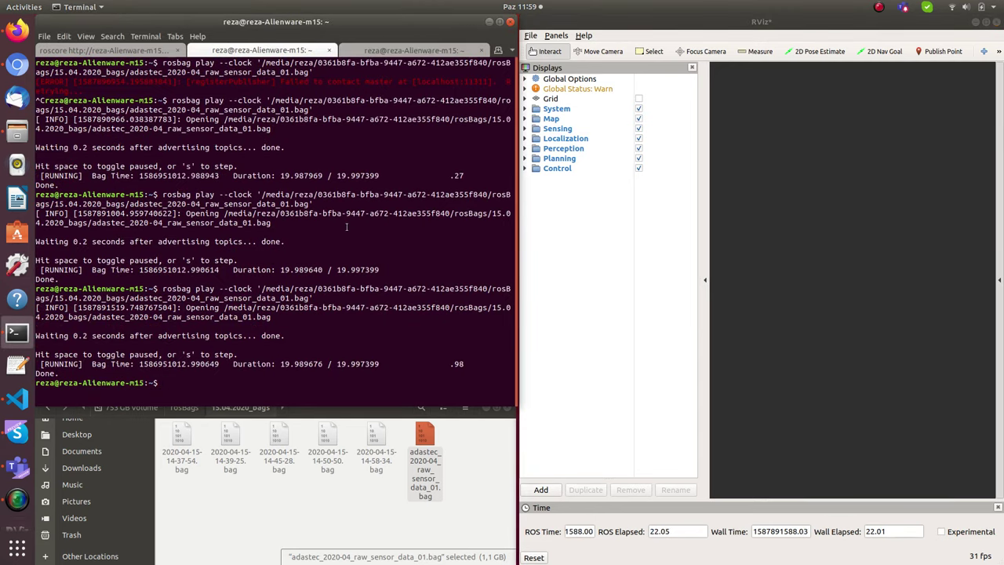
Step: Restart the recorded bag with rosbag play and pause it right away
key(Up)
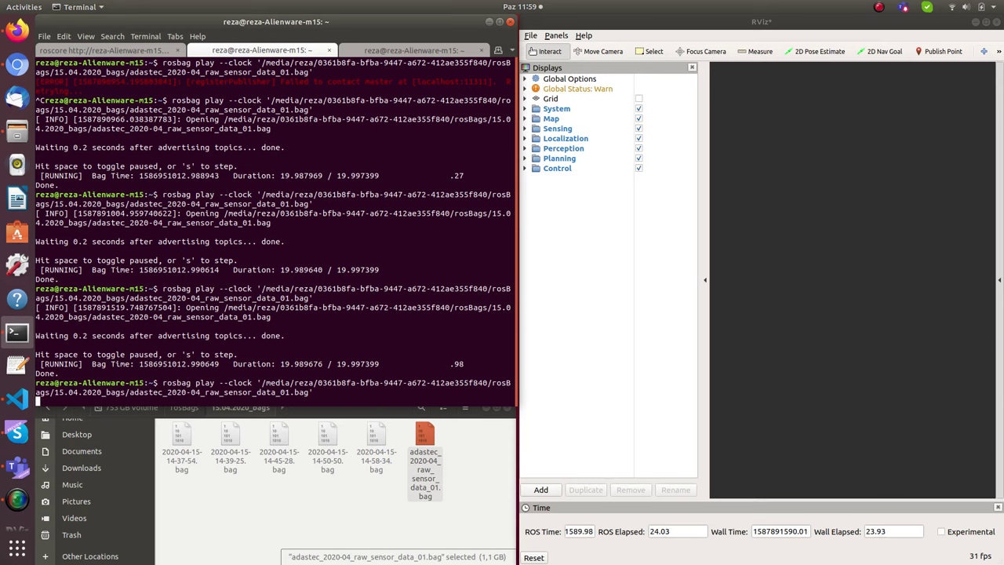
key(Return)
key(space)
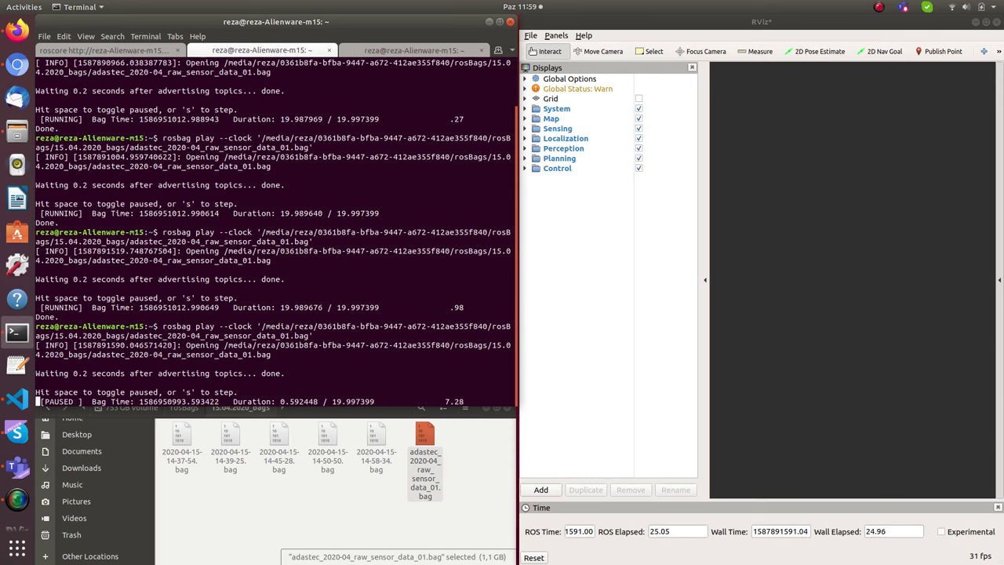
click(389, 52)
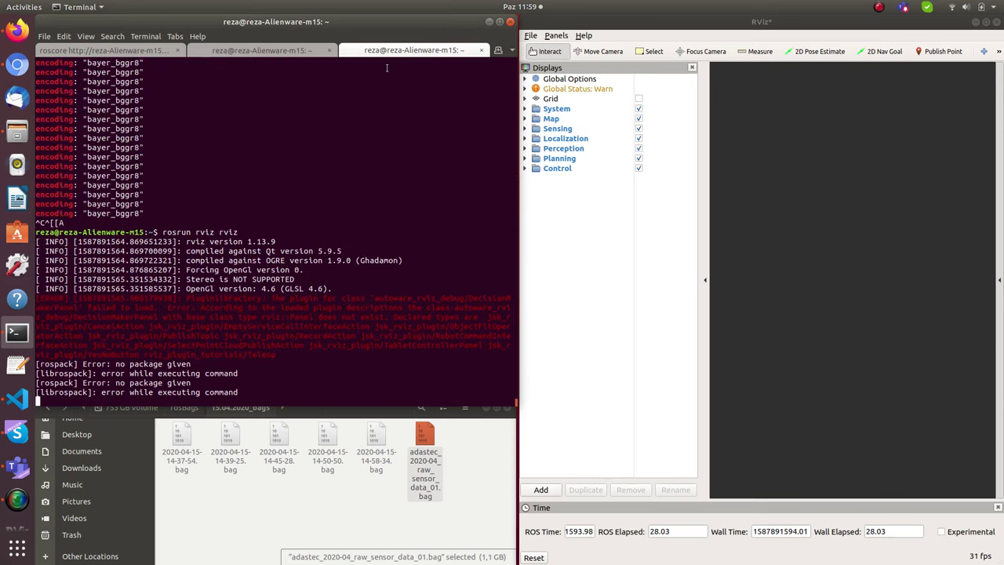
Step: List all available ROS topics with rostopic list in a new terminal tab
key(ctrl+shift+t)
text(rostopi)
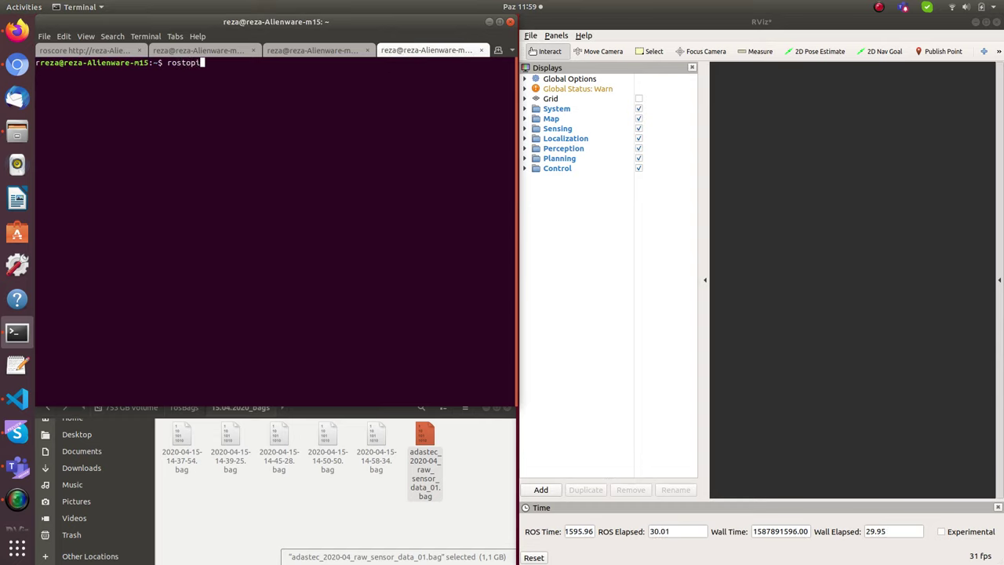
text(c lis)
text(t)
key(Return)
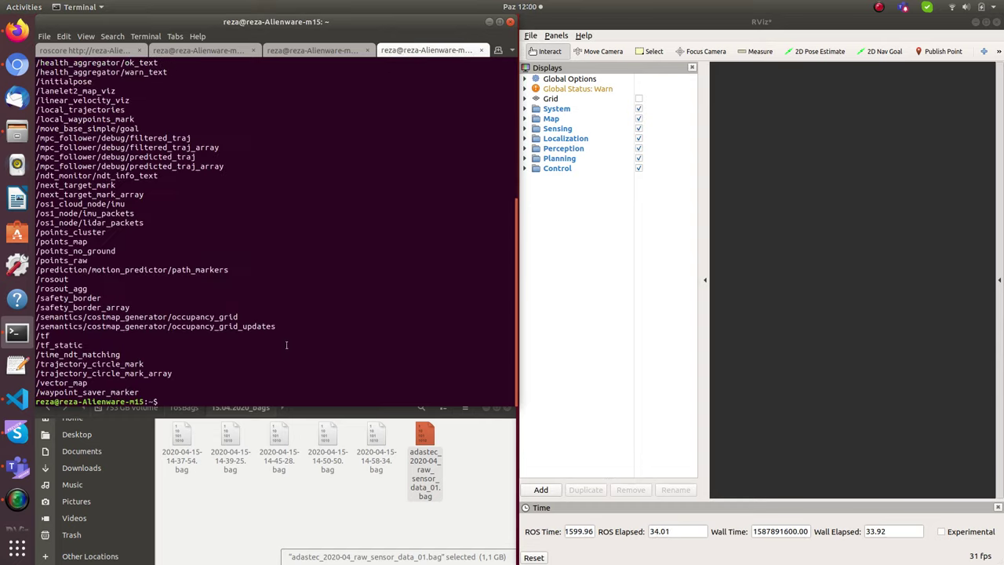
scroll(286, 344, up, 7)
scroll(286, 344, up, 2)
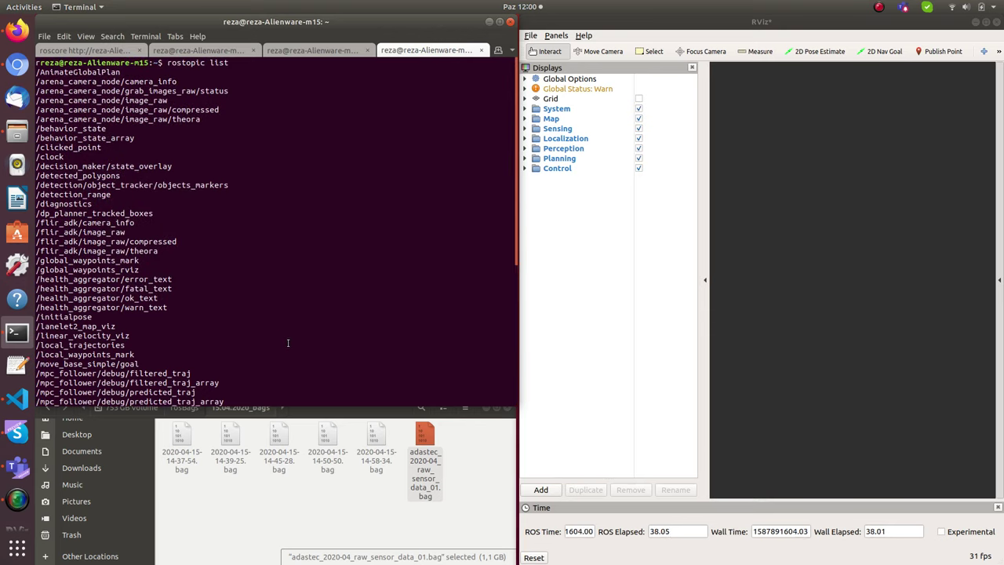
scroll(287, 343, down, 10)
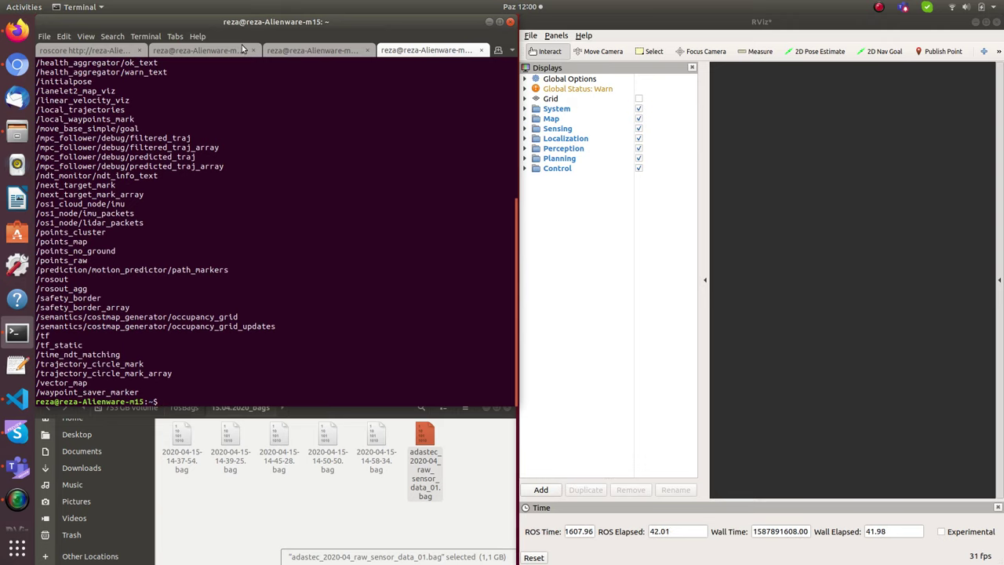
Step: Browse the roscore, bag playback, RViz and topic list terminal tabs
click(109, 50)
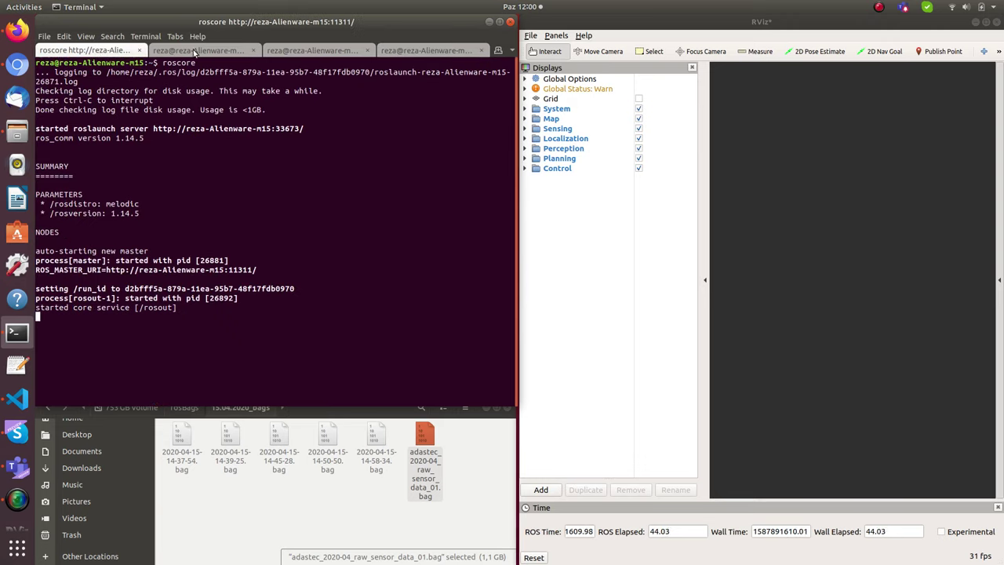
click(196, 50)
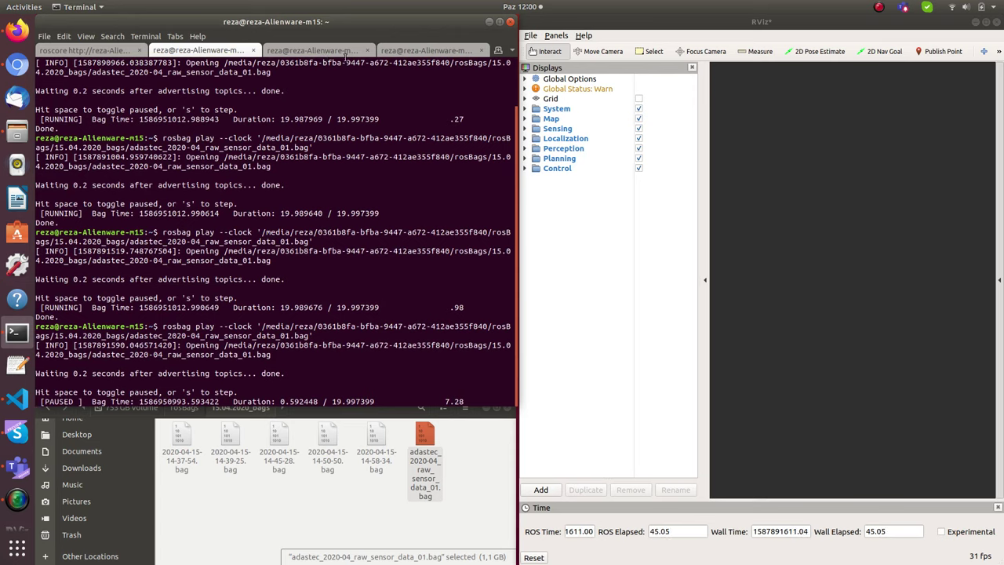
click(301, 53)
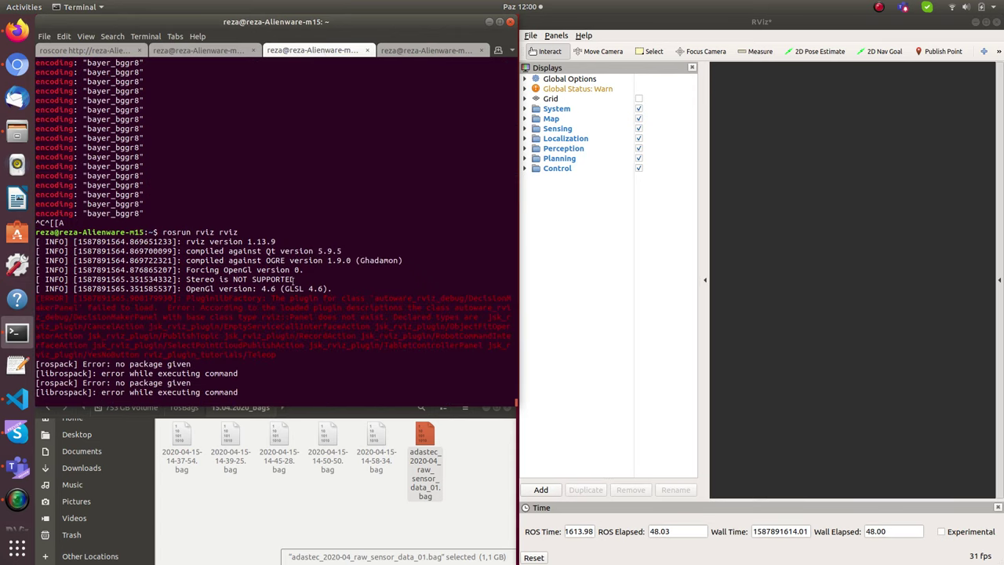
click(408, 47)
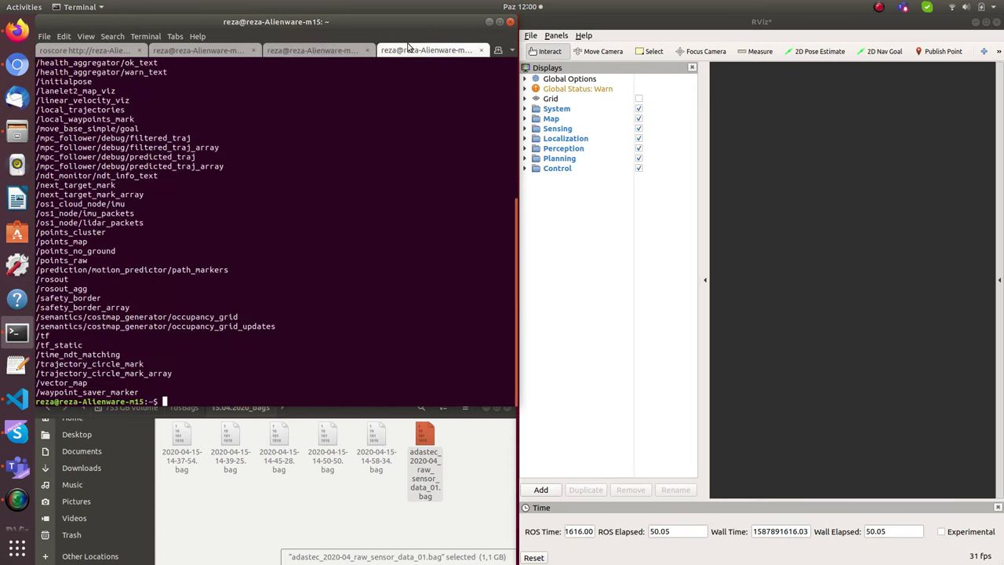
scroll(241, 278, up, 3)
scroll(242, 272, down, 3)
click(315, 49)
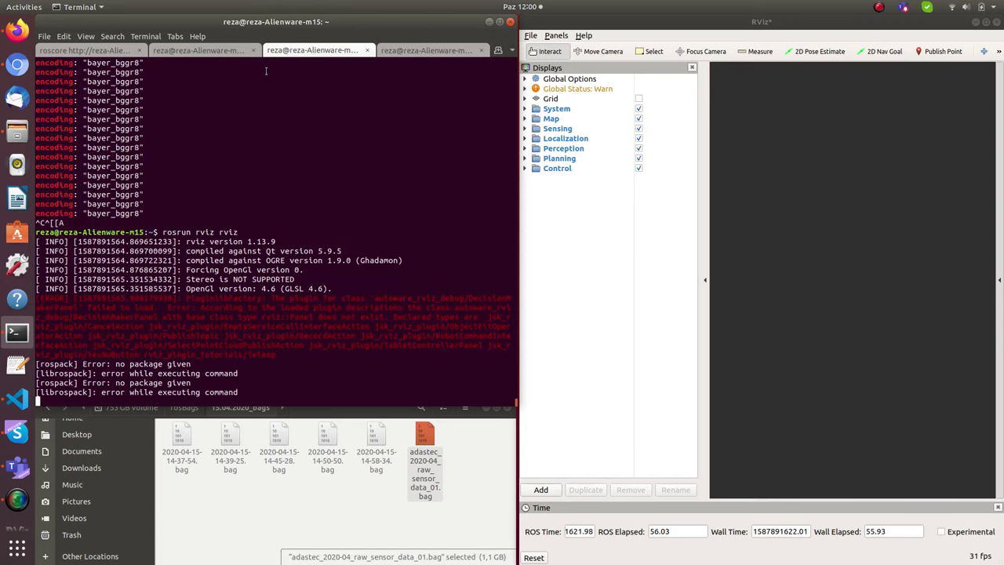
click(227, 50)
click(428, 50)
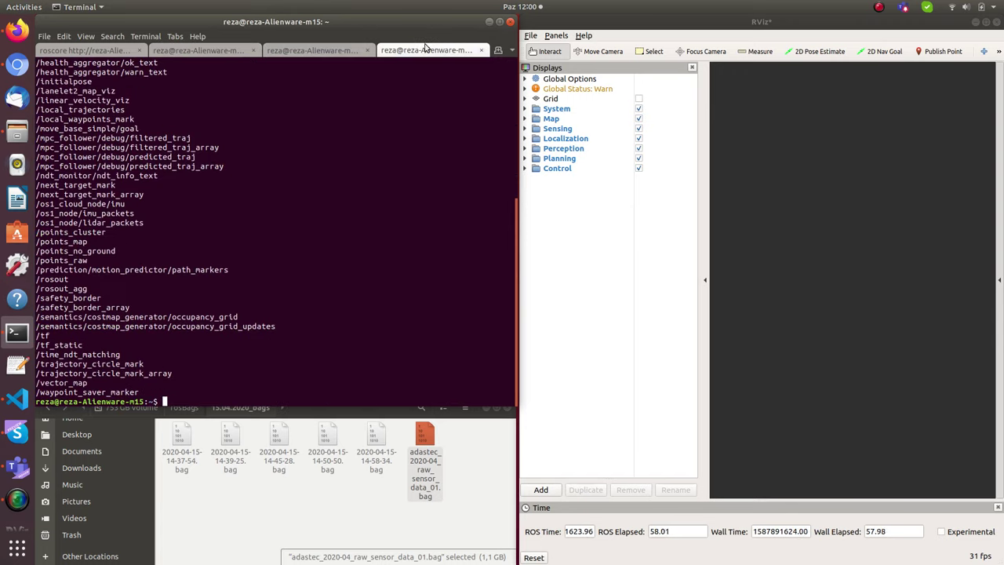
Step: Rerun rostopic list, then return to the bag playback tab
key(Up)
key(Return)
click(226, 52)
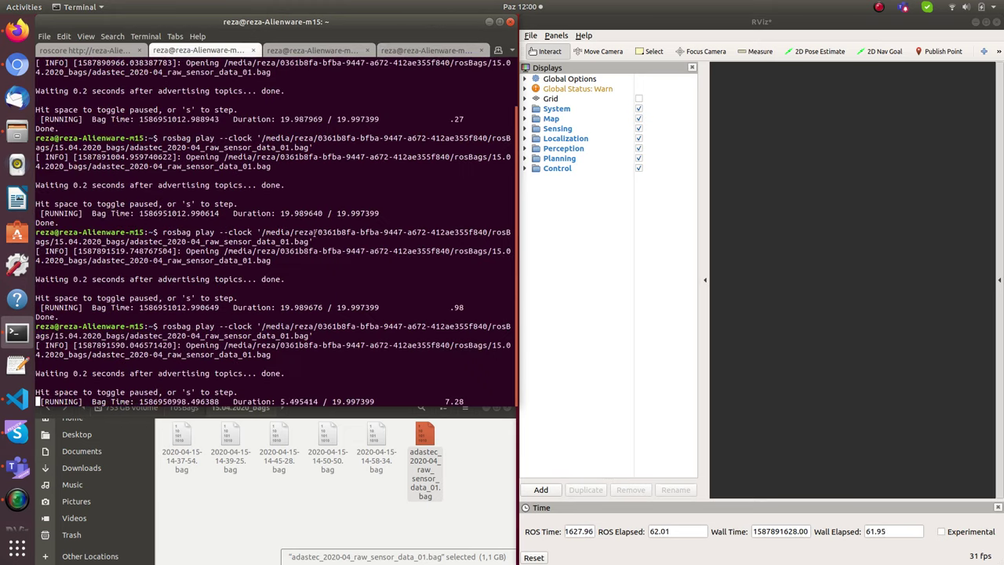
Step: Pause the bag and remove the System through Control displays from RViz
key(space)
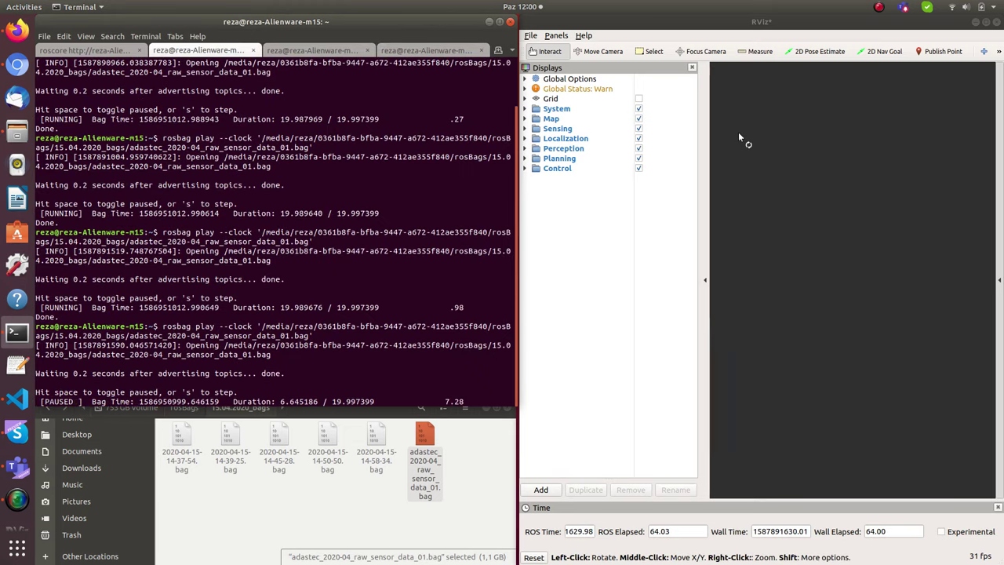
click(682, 35)
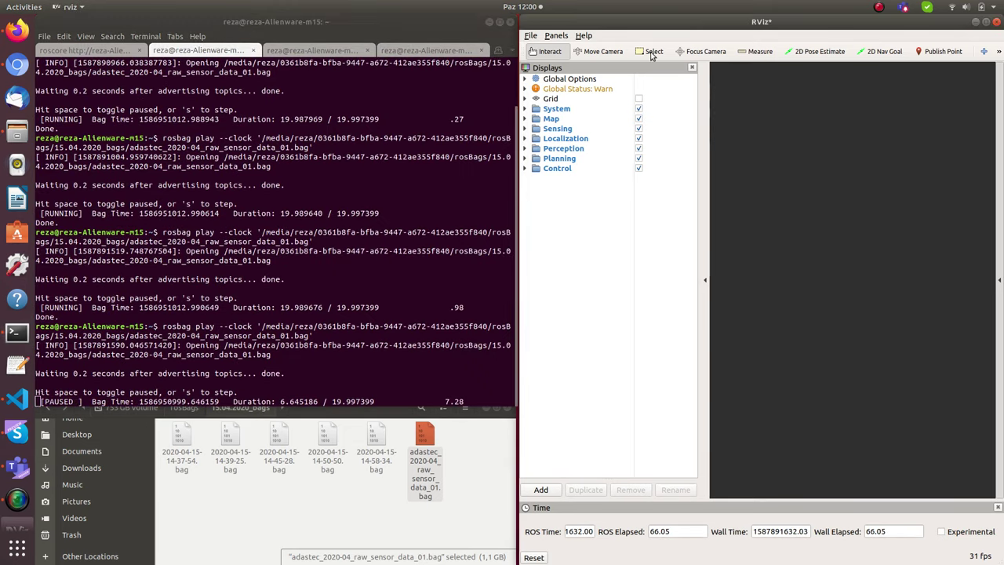
drag(570, 185, 552, 110)
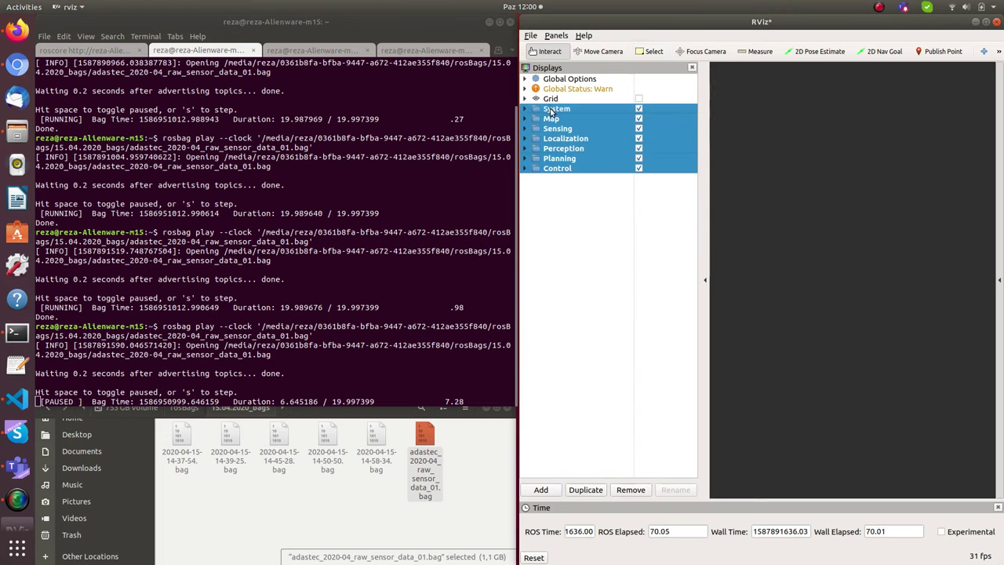
click(631, 490)
Step: Cancel the Save Config As dialog and snap RViz to the right half of the screen
click(531, 36)
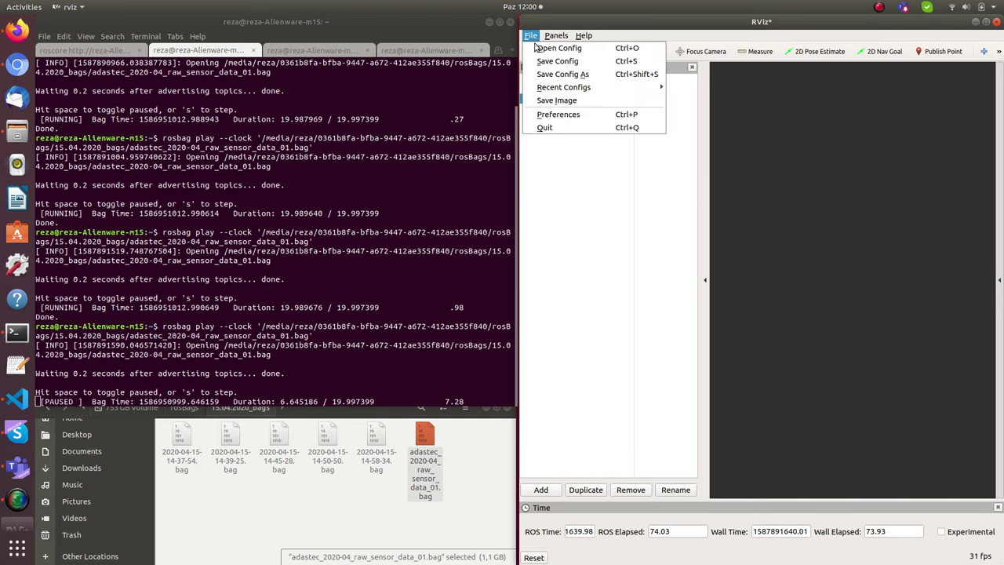
click(616, 76)
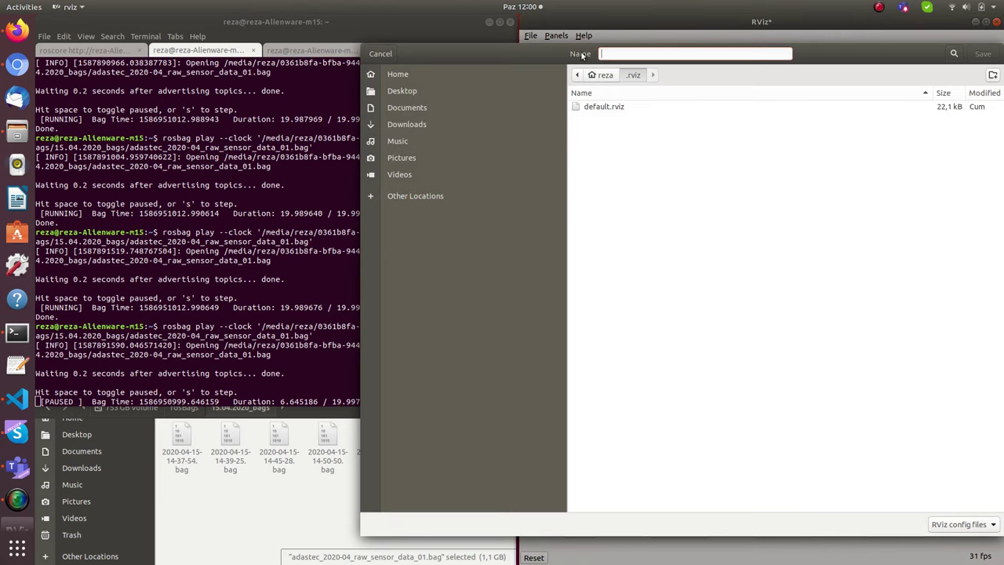
drag(535, 46, 288, 75)
click(125, 83)
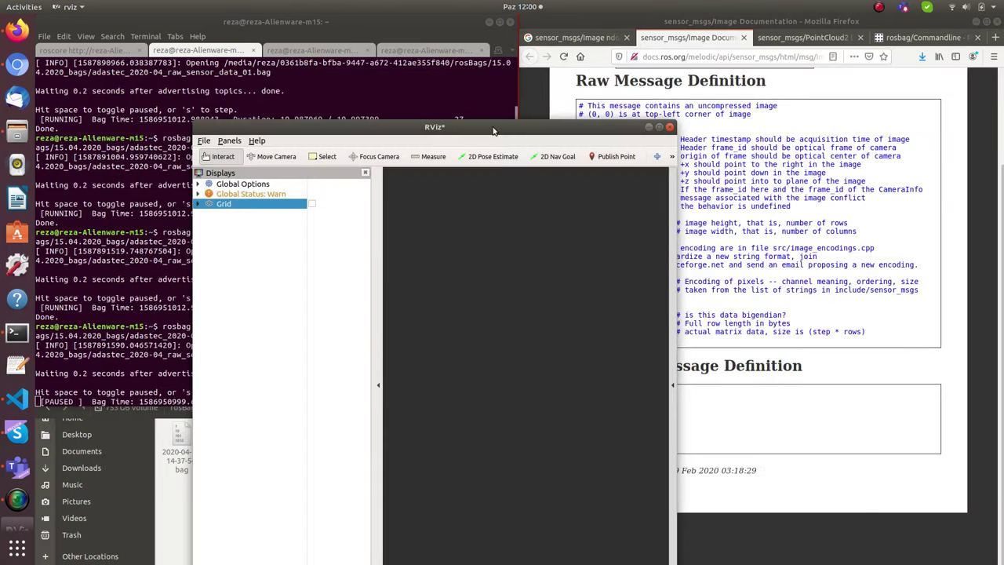
drag(493, 130, 1002, 130)
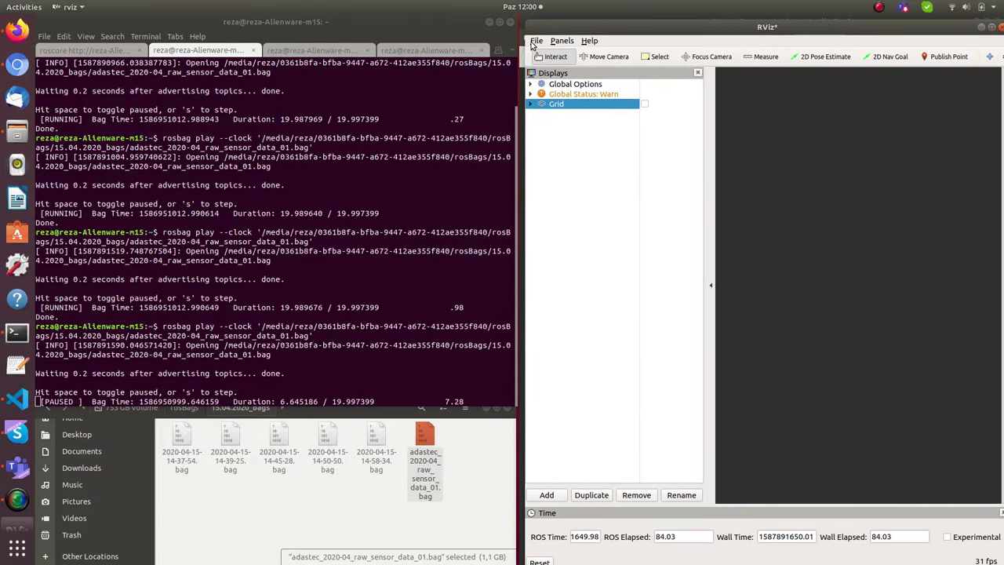
Step: In Save Config As, navigate to Home > my_ws > src
click(533, 41)
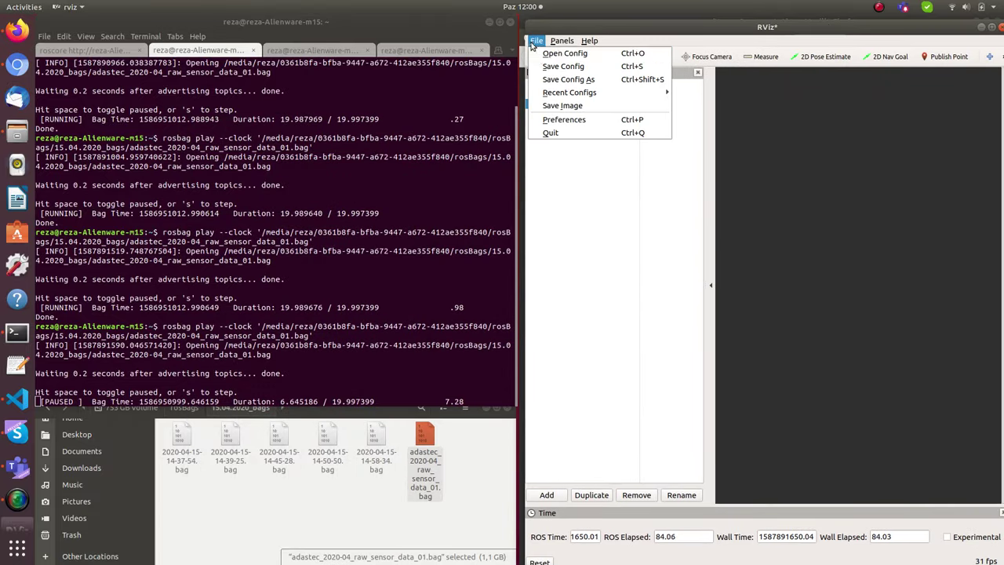
click(586, 79)
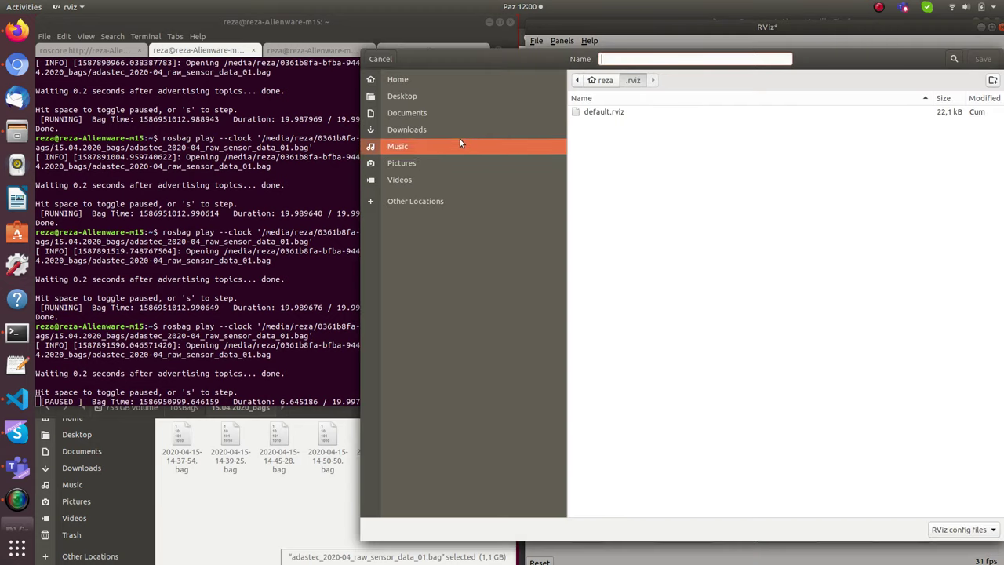
click(434, 79)
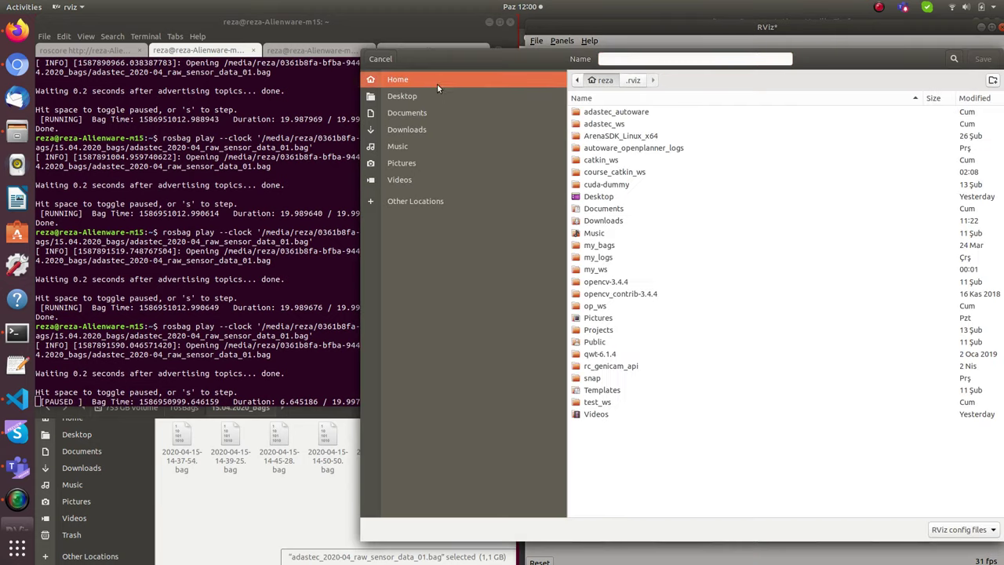
double_click(597, 270)
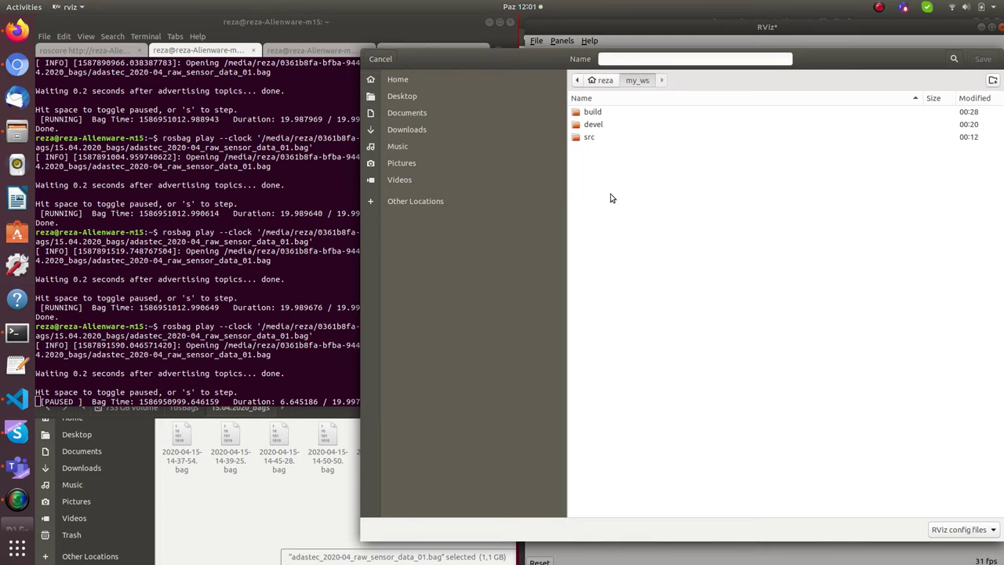
double_click(589, 138)
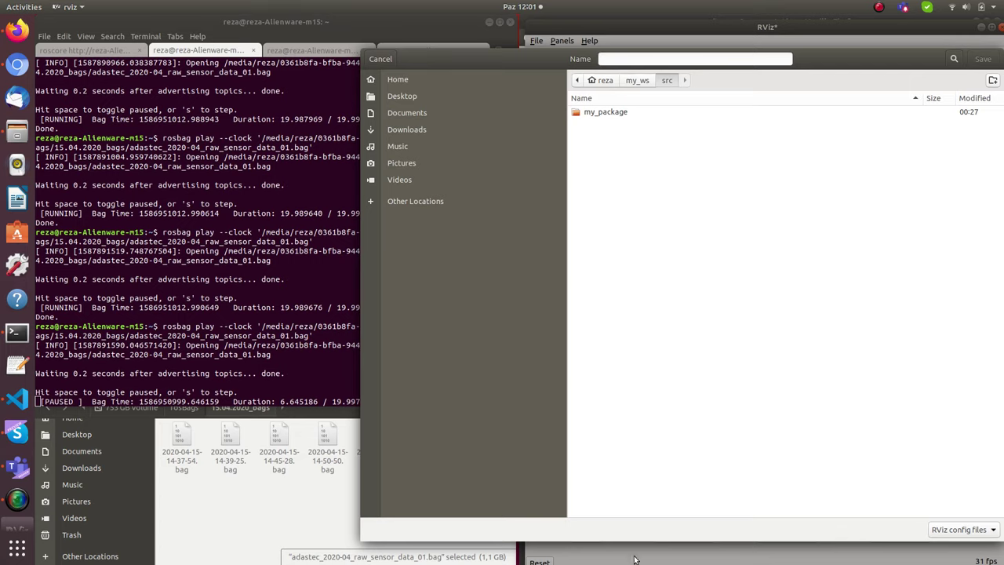
right_click(831, 178)
click(727, 178)
Step: Create an 'rviz' folder there and save the config as course_rviz
click(992, 80)
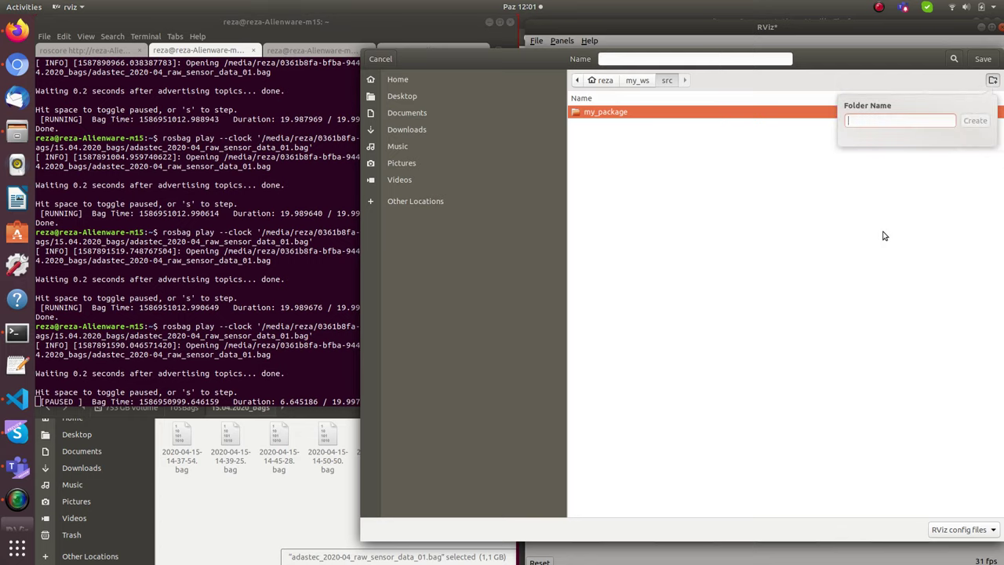
text(rviz)
key(Return)
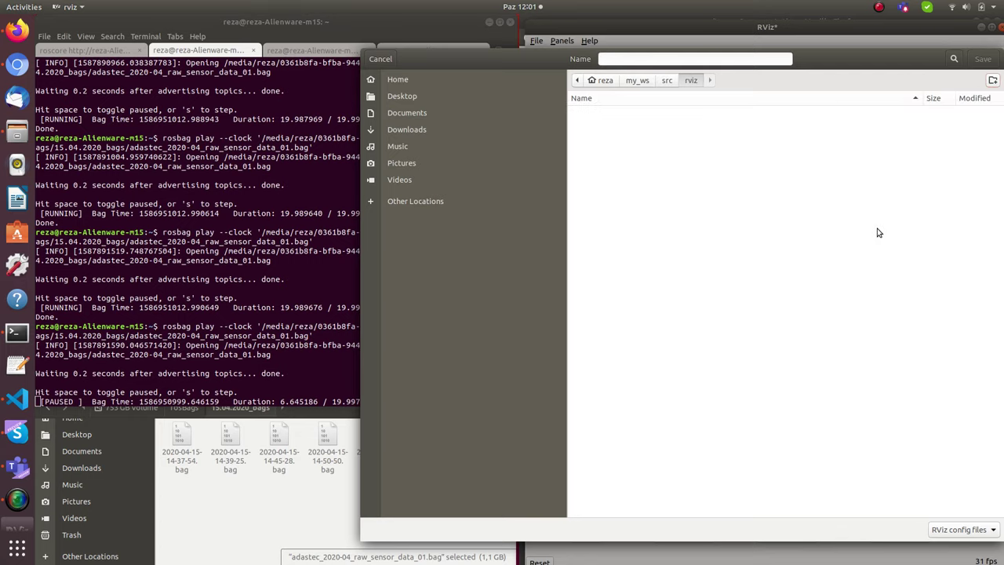
click(696, 58)
text(course_rviz)
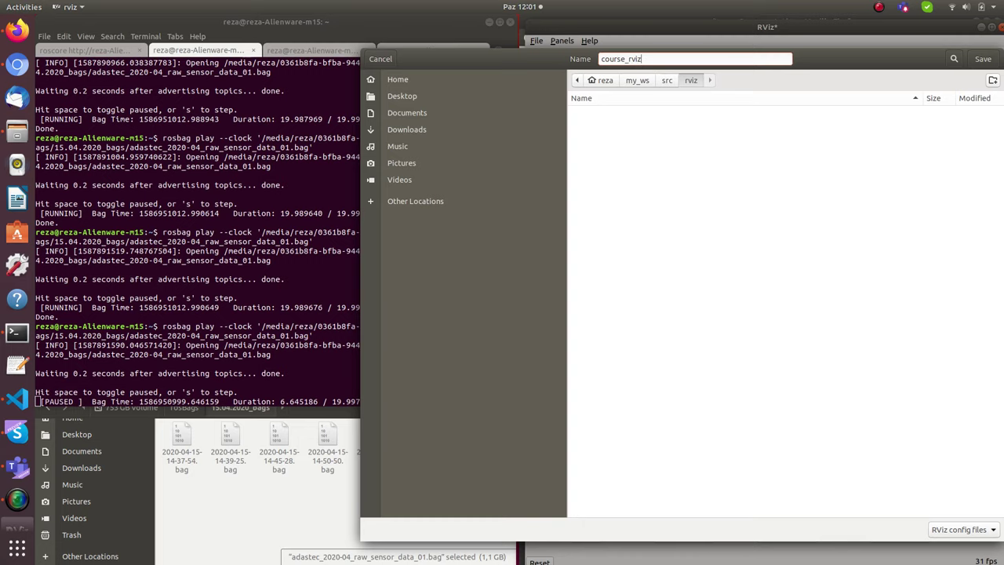
click(982, 59)
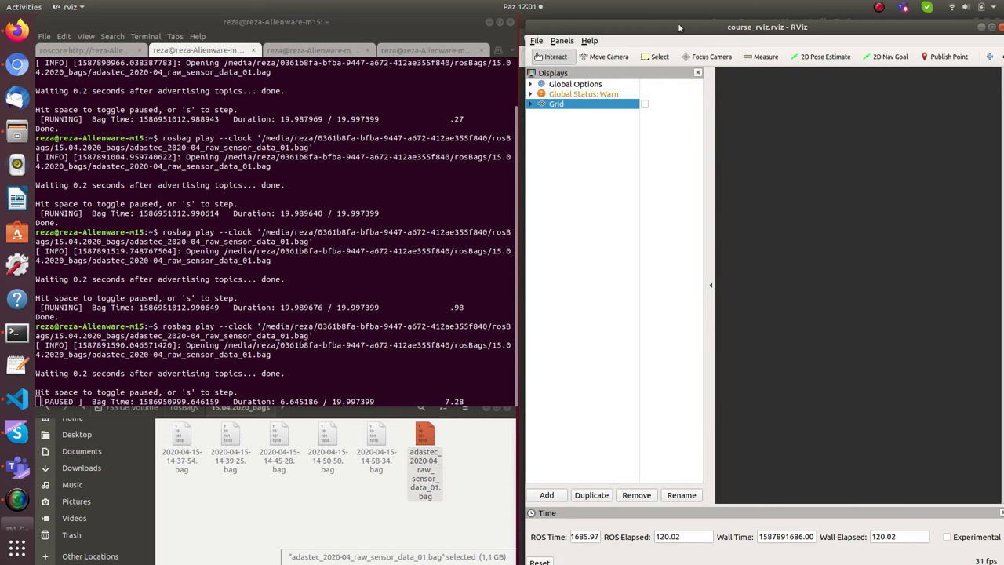
Step: Rerun rostopic list in the fourth tab and select the /points_raw topic name
click(245, 56)
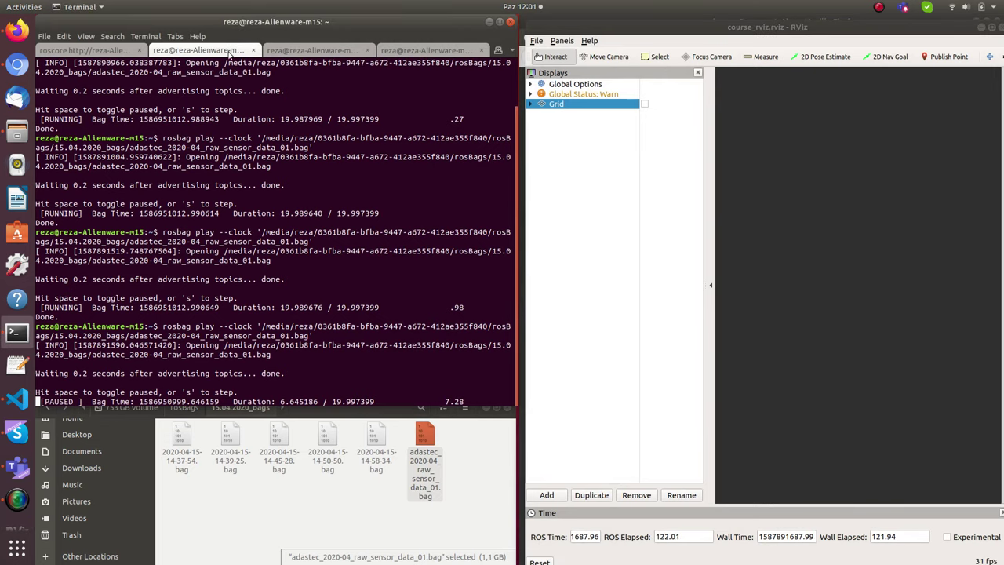
click(314, 50)
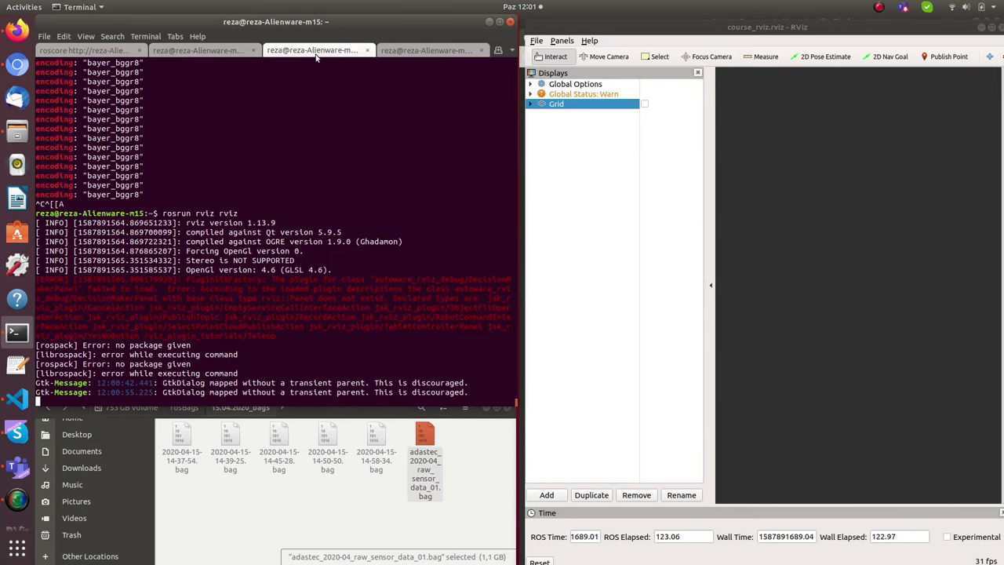
click(394, 51)
key(Up)
key(Return)
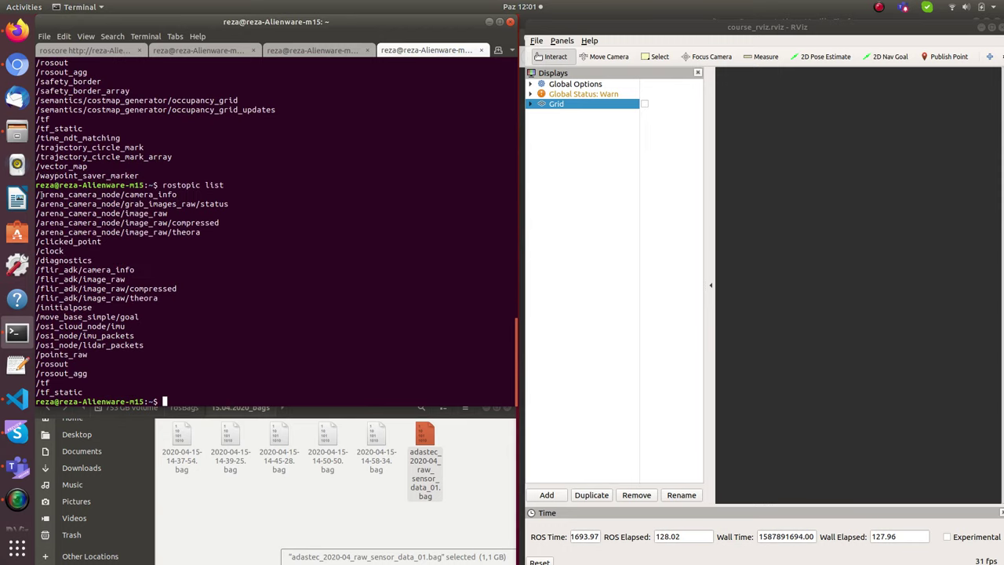
drag(37, 193, 130, 396)
click(138, 340)
double_click(74, 354)
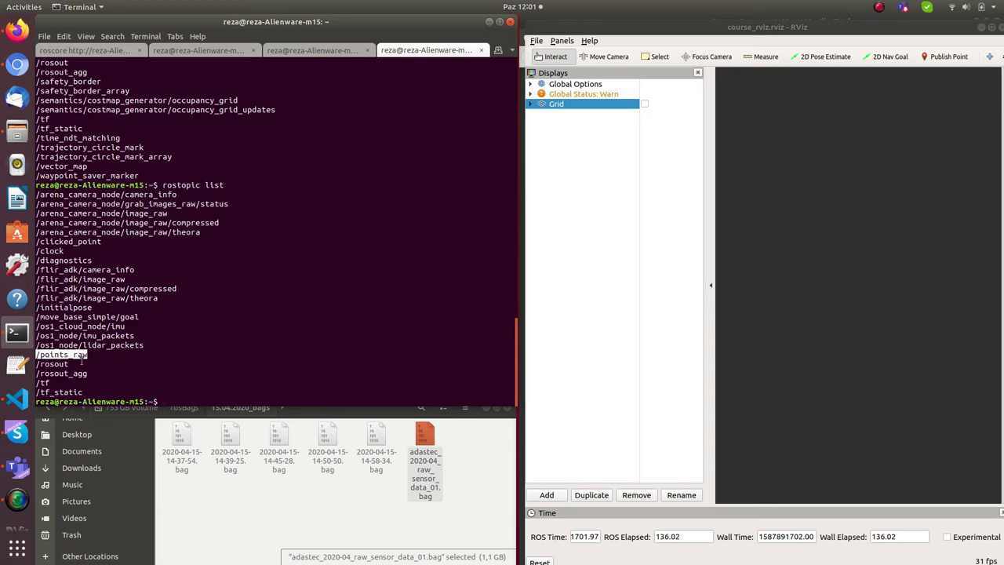
Step: Add a PointCloud2 display to RViz
click(553, 497)
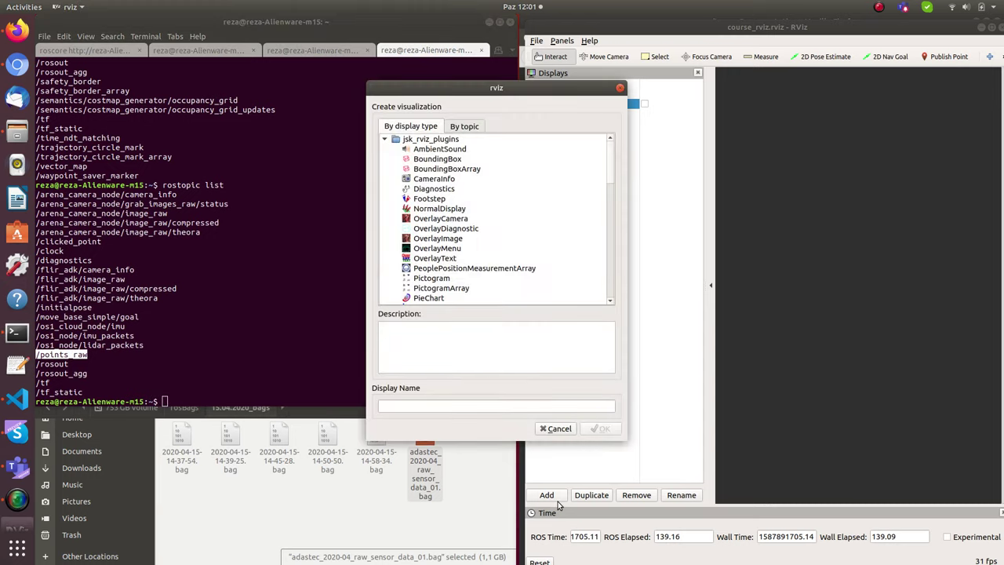
drag(607, 157, 610, 175)
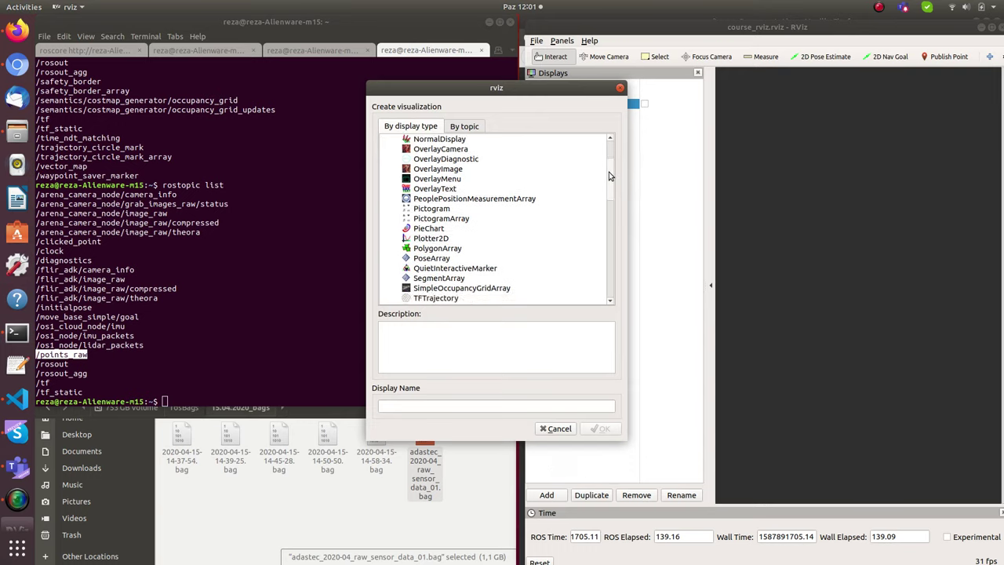
drag(609, 172, 609, 242)
click(443, 279)
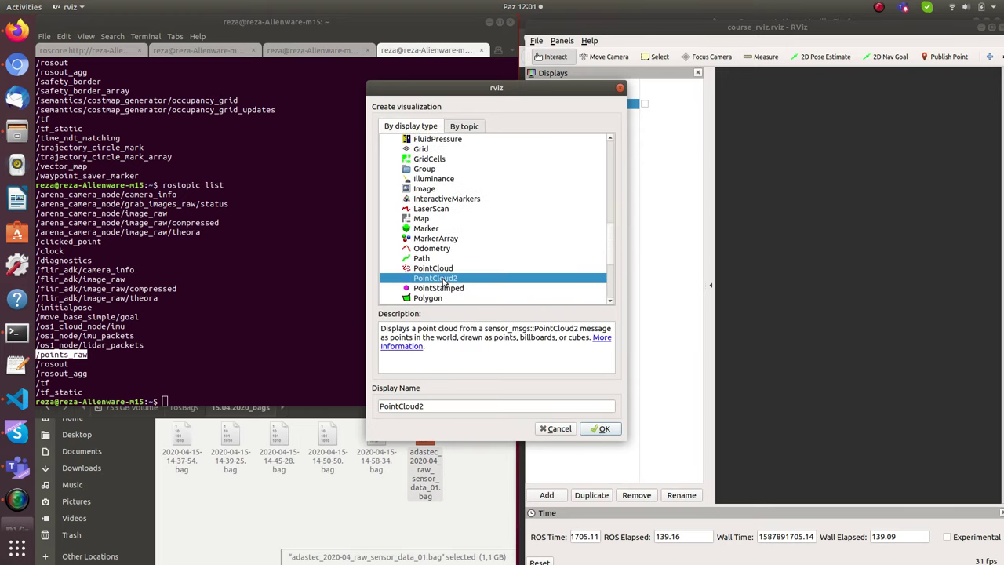
click(601, 428)
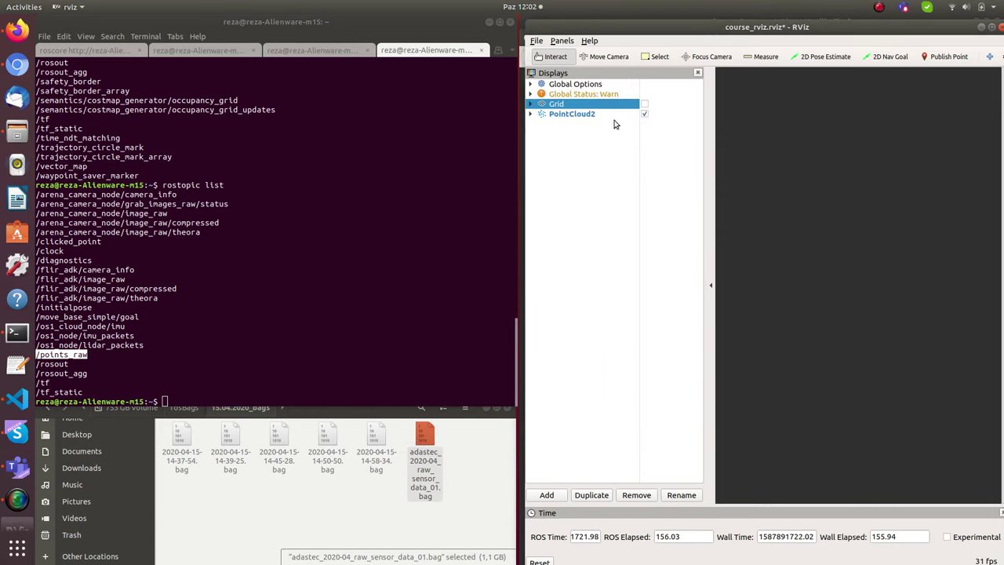
Step: Pick /points_raw from the PointCloud2 display's Topic dropdown
click(530, 114)
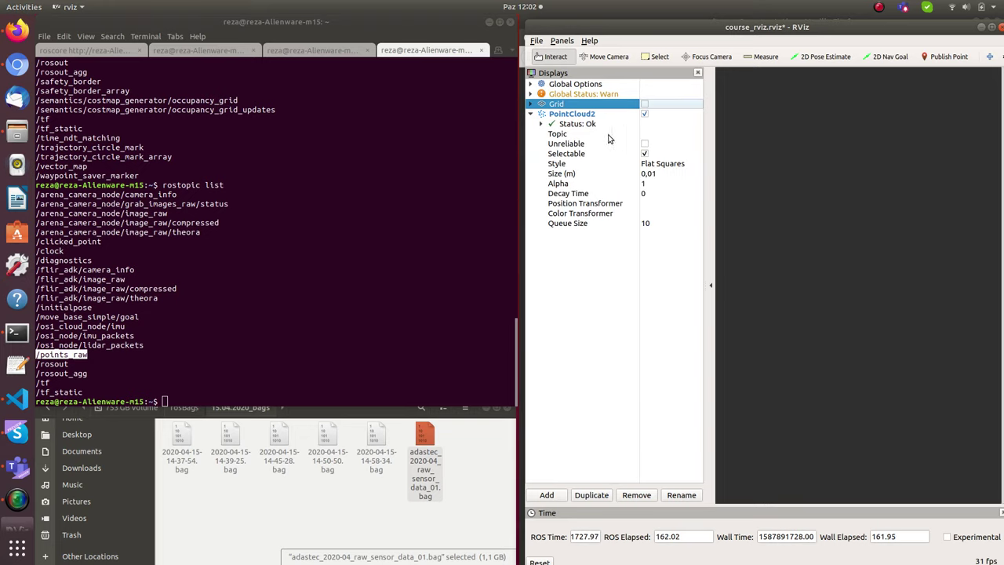
click(556, 135)
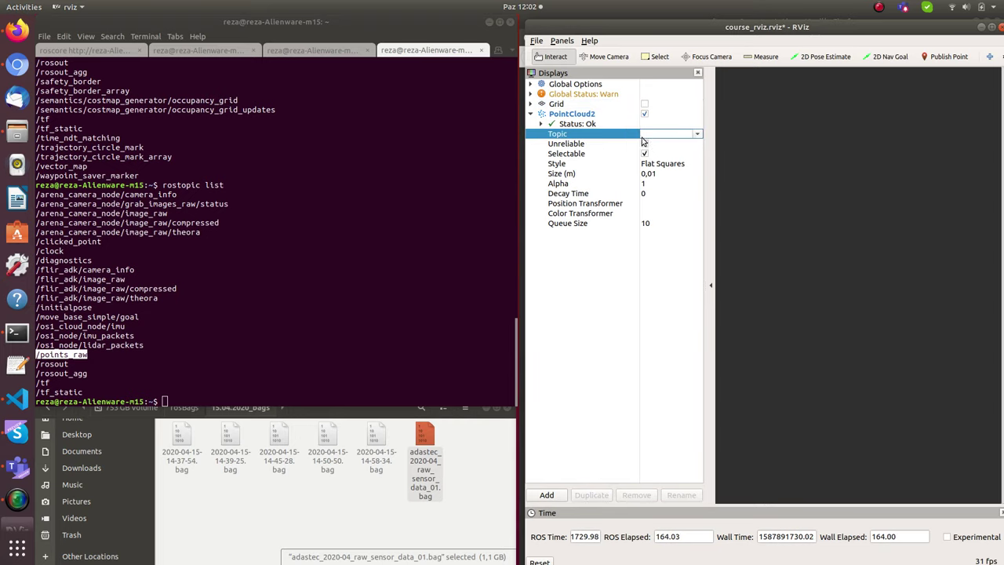
click(698, 137)
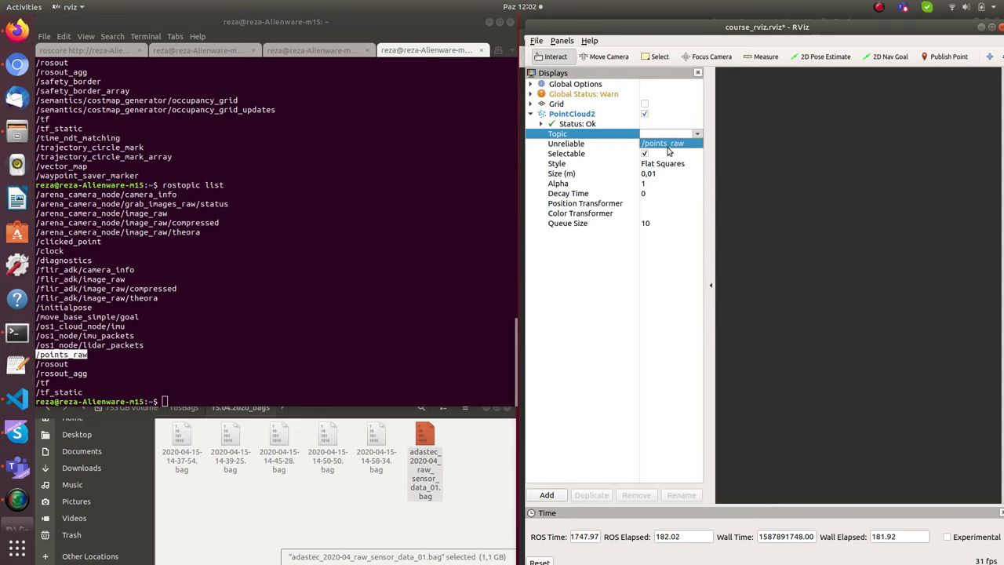
click(667, 145)
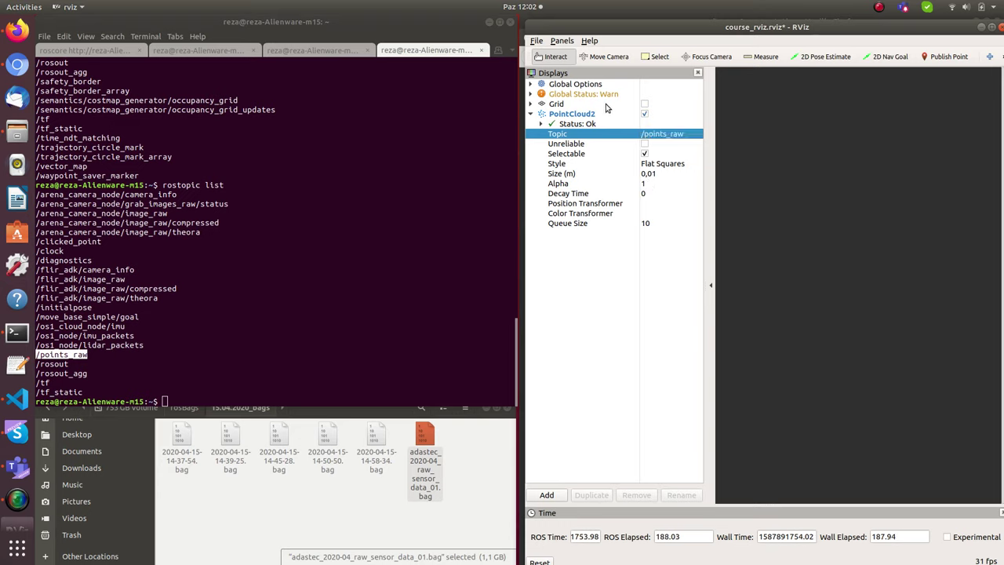
Step: Expand Global Status and widen the Displays panel to read the 'No tf data' warning
click(530, 95)
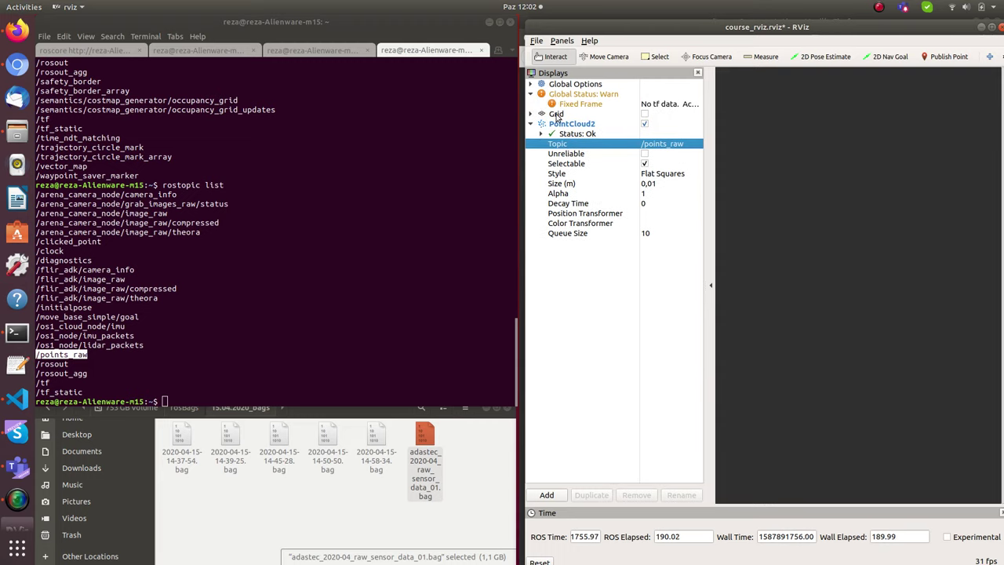
drag(715, 104, 788, 107)
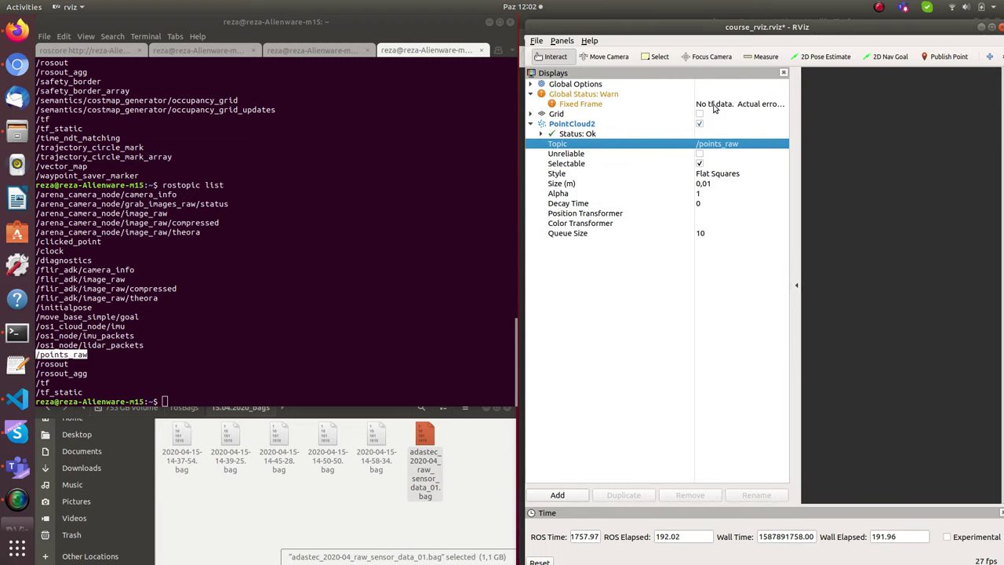
drag(695, 99, 633, 108)
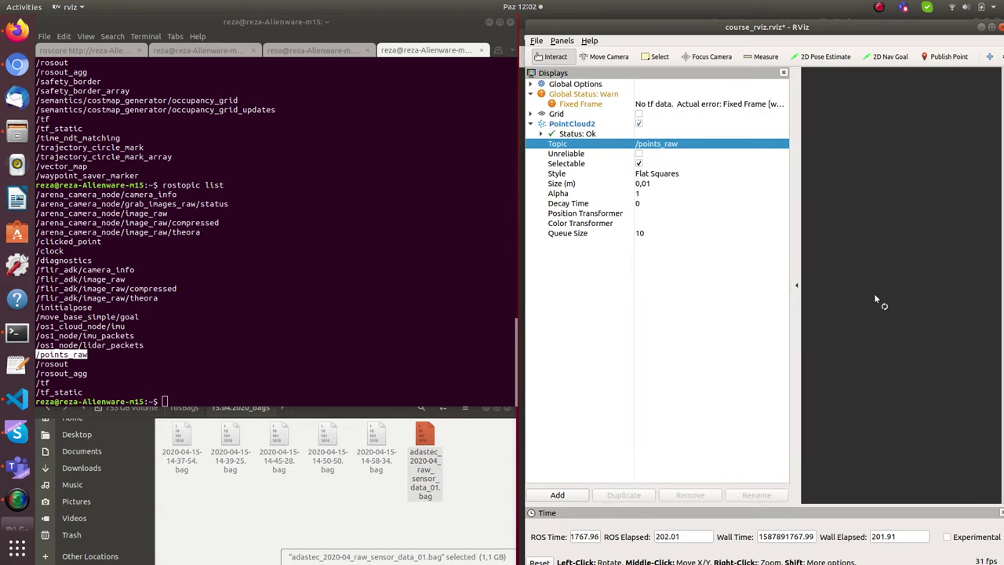
drag(793, 304, 691, 310)
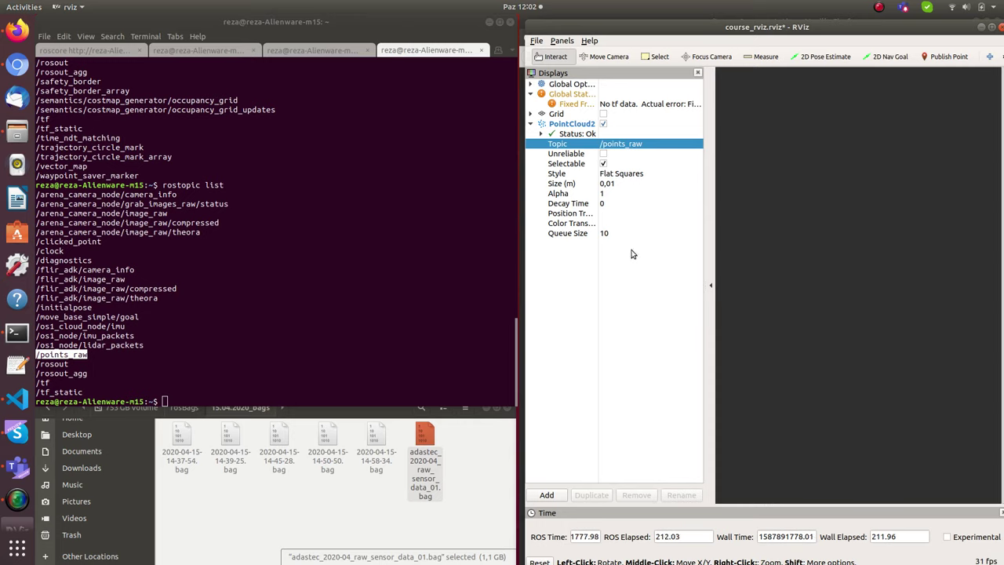
Step: Expand Global Options and open the Fixed Frame value 'world' for editing
click(530, 85)
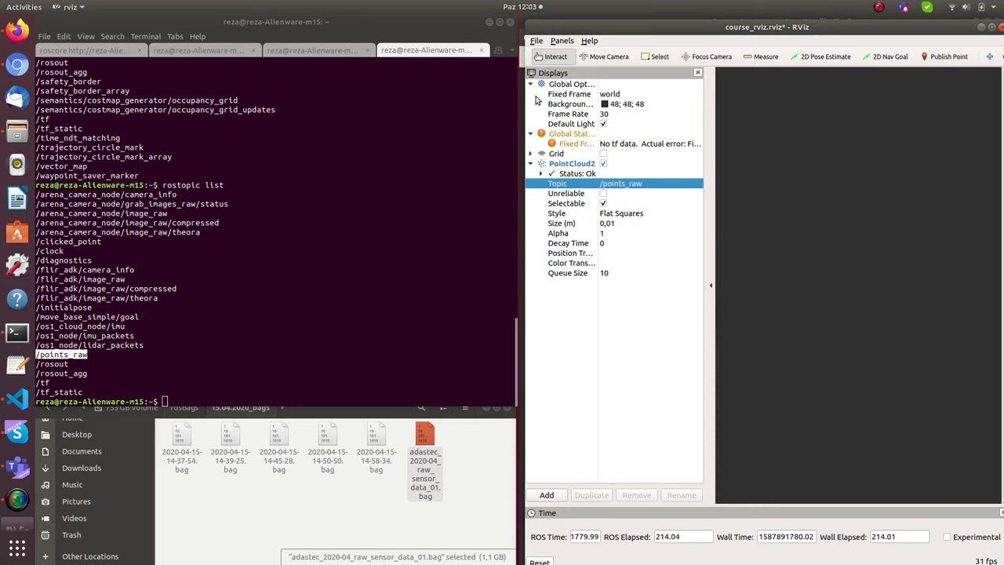
drag(706, 105, 748, 107)
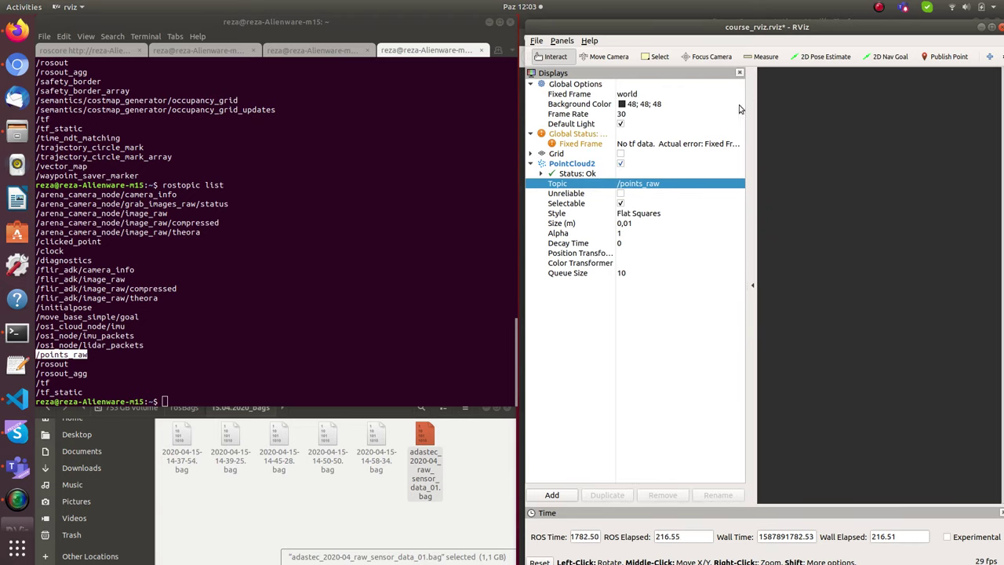
click(640, 93)
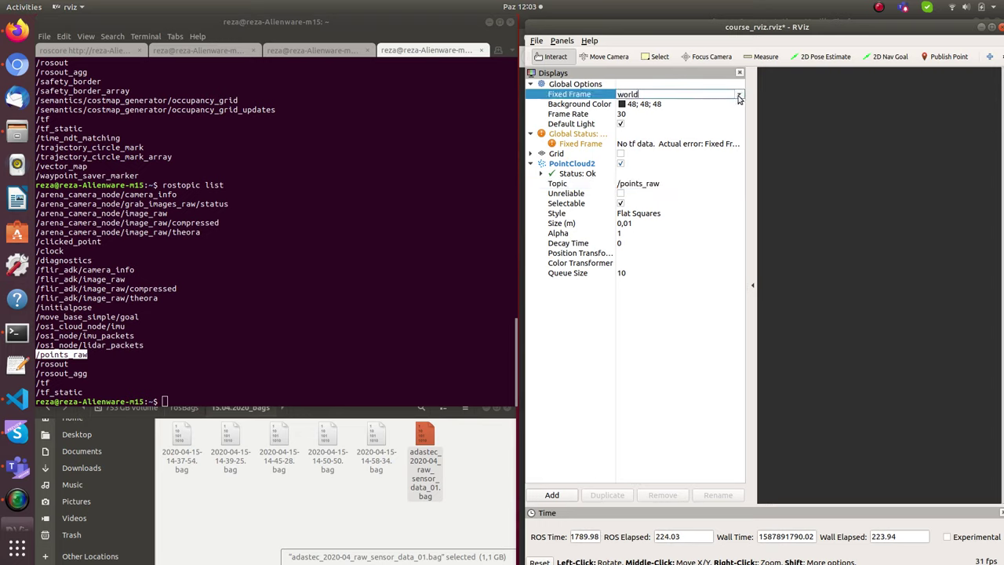
Step: Resume and then pause the bag playback, and reopen RViz's Fixed Frame field
click(326, 86)
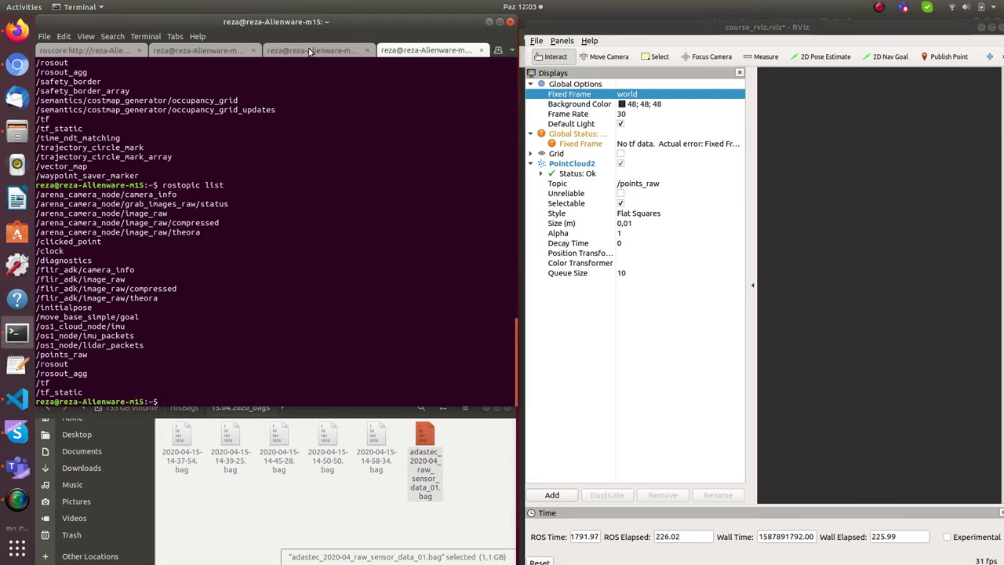
click(309, 52)
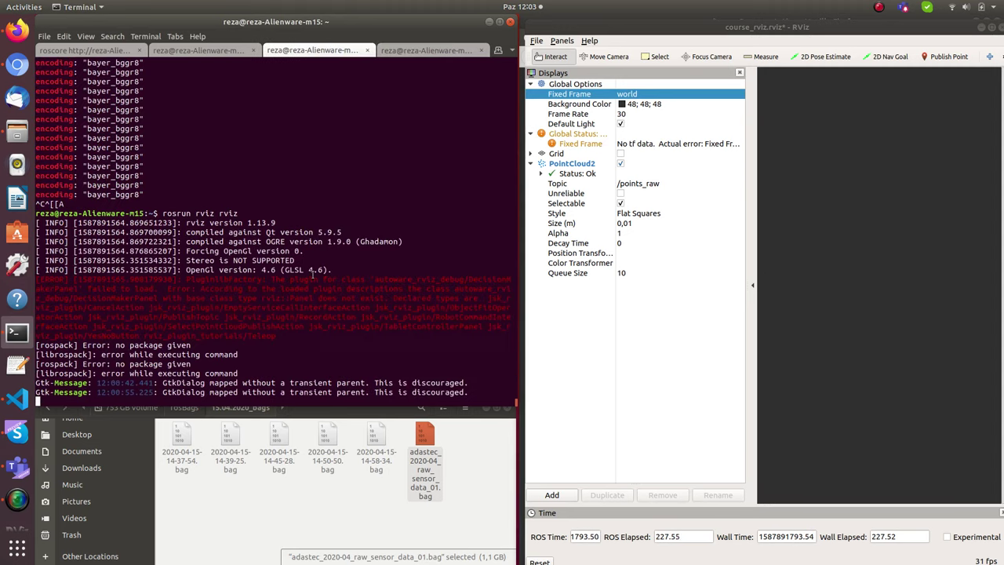
click(210, 52)
key(space)
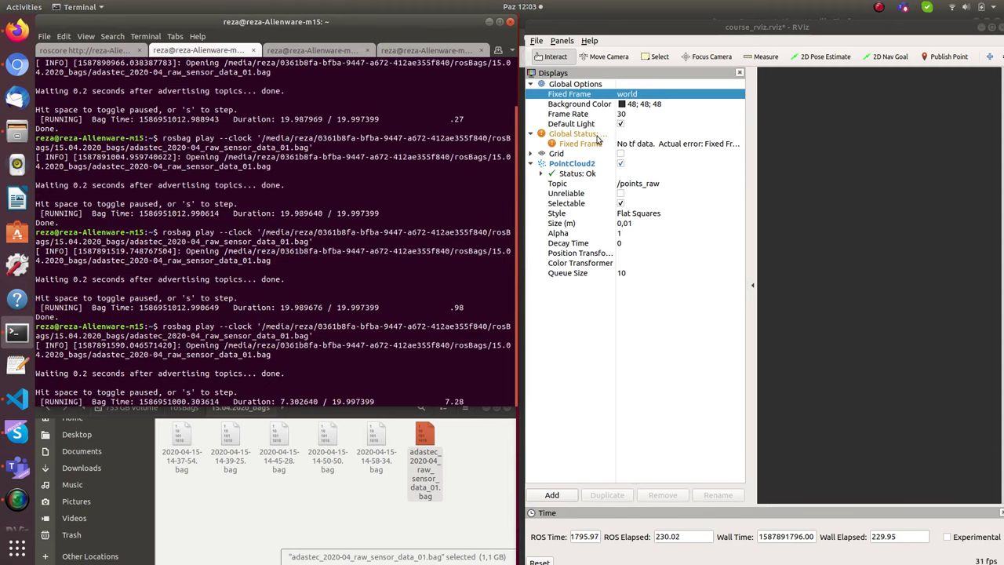
click(737, 96)
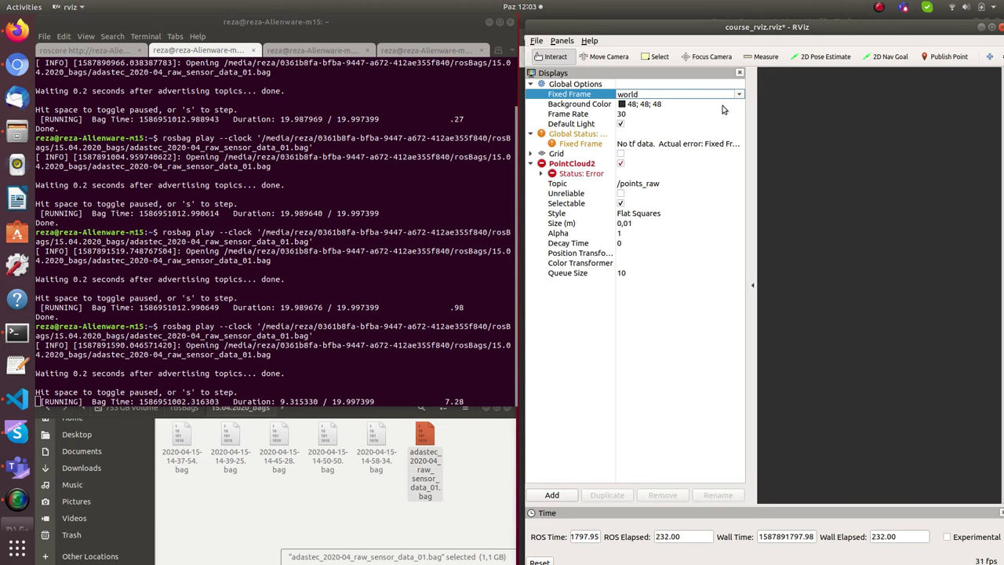
click(277, 194)
key(space)
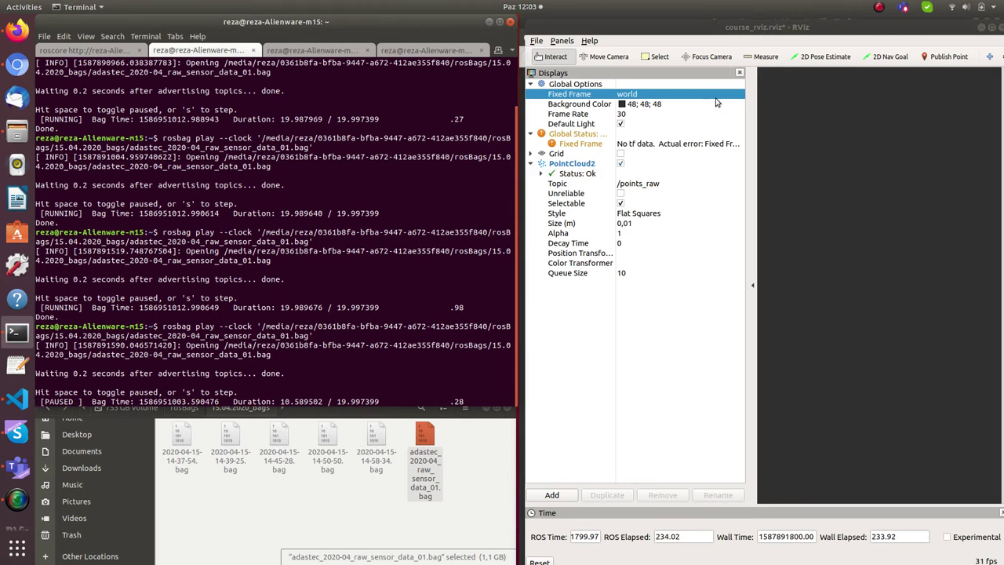
click(740, 94)
click(740, 94)
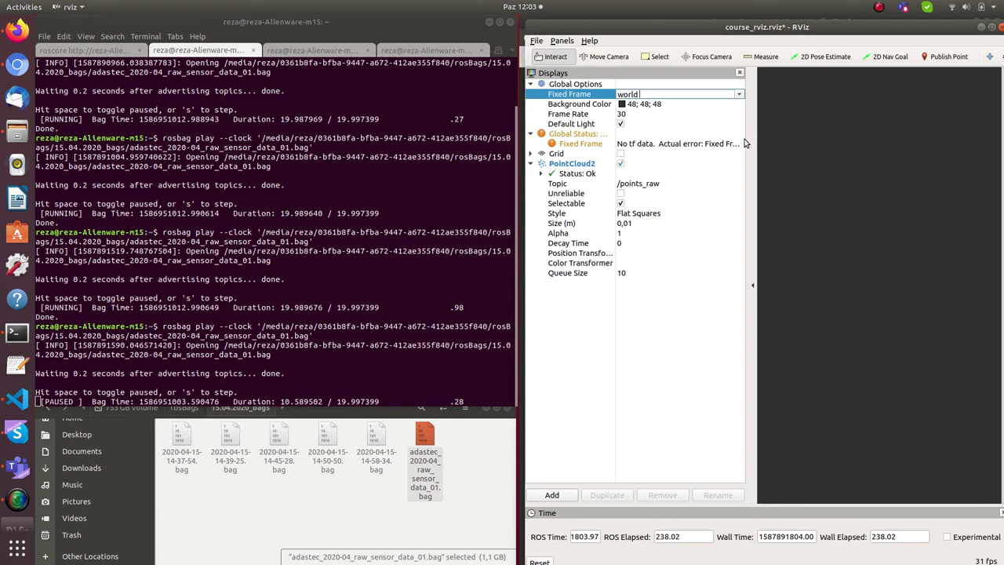
Step: Change the Fixed Frame from world to velodyne
drag(746, 139, 850, 136)
double_click(673, 94)
text(vel)
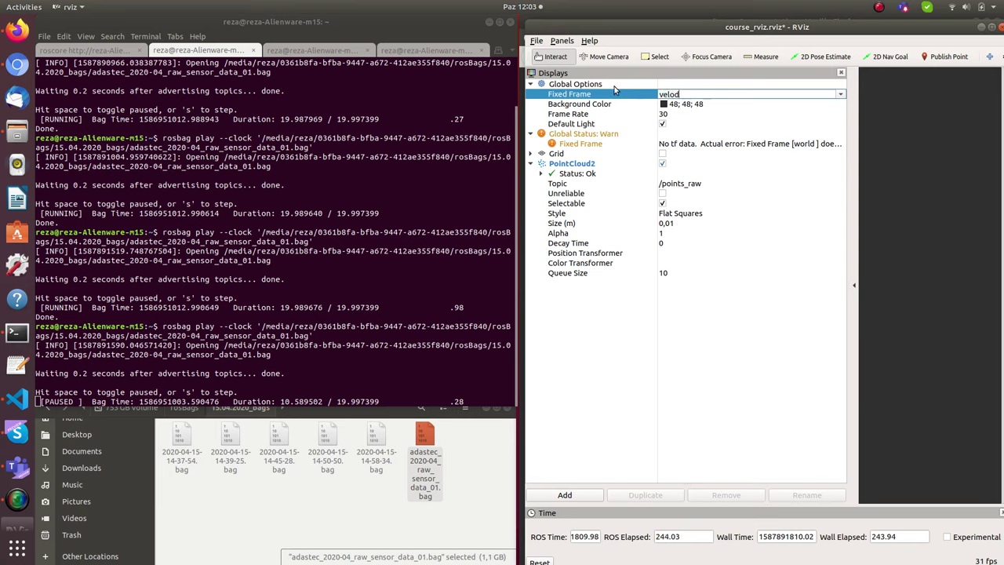
text(odyne)
key(Return)
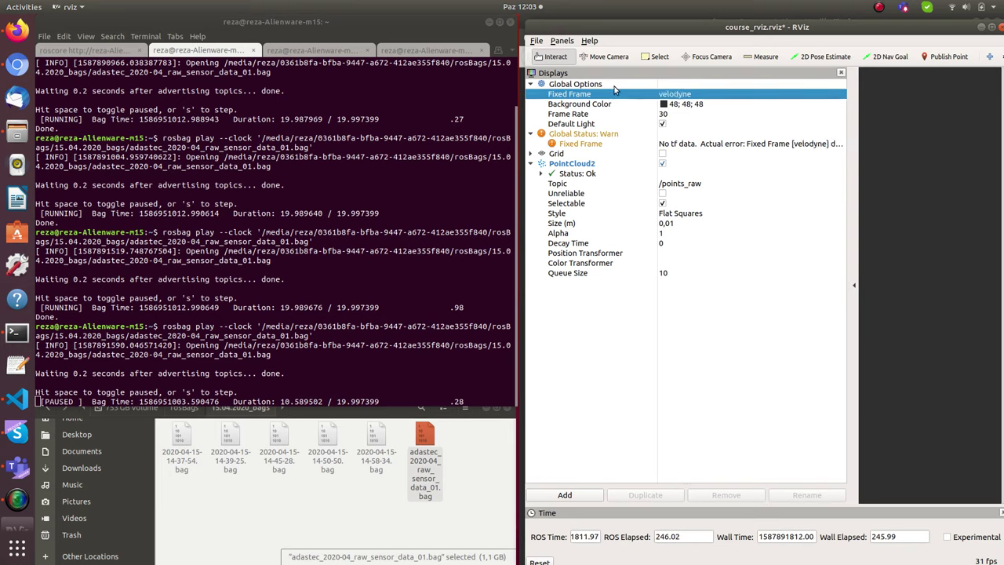
Step: Step the paused bag playback and enlarge RViz's 3D view of the lidar cloud
click(467, 156)
key(space)
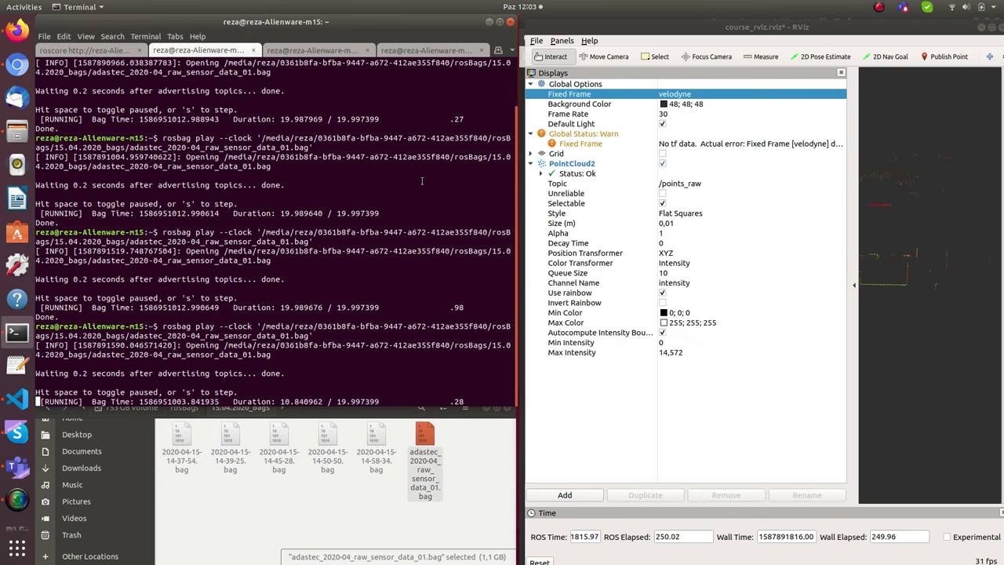
key(space)
drag(853, 233, 719, 267)
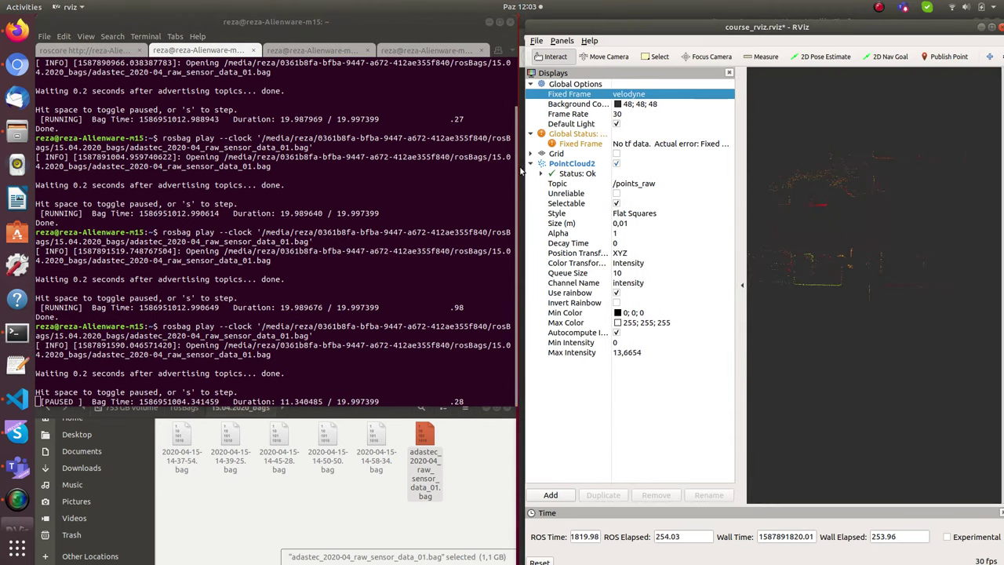
click(228, 50)
Step: Type 'rostopic echo /points_raw | grep frame_id' in the topic-list tab, fixing the 'farme_id' typo
click(302, 50)
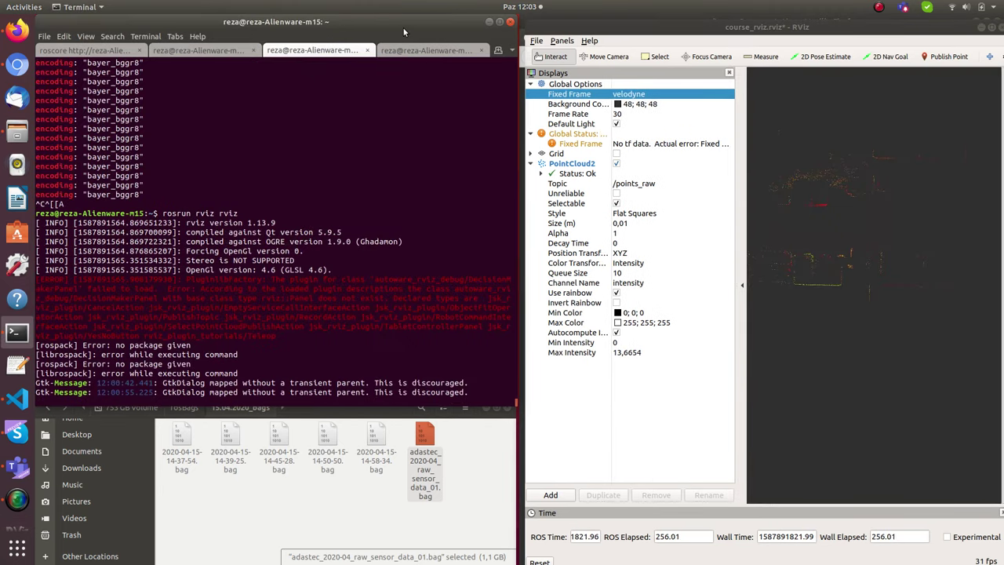
click(406, 52)
triple_click(328, 190)
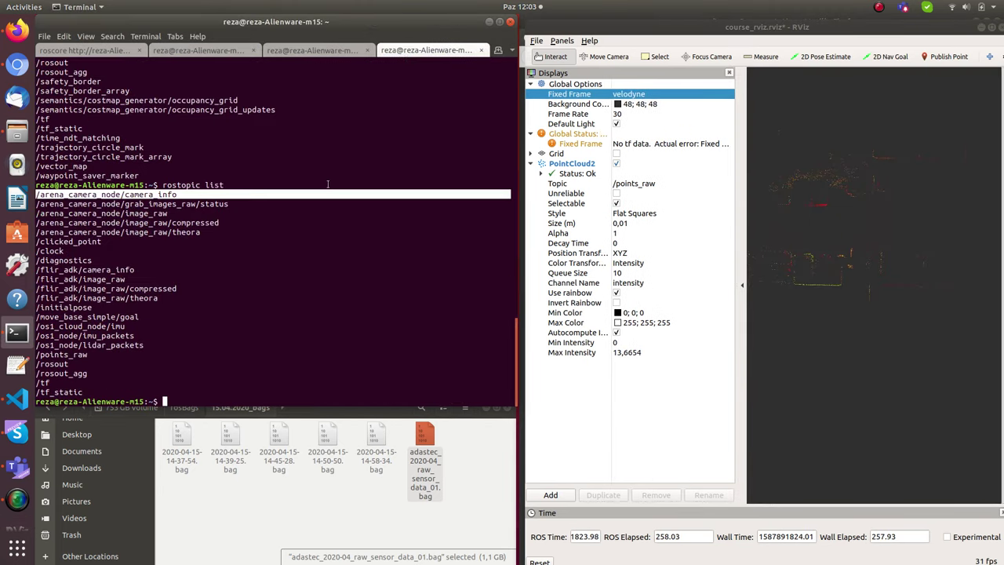
text(rostopic echo /po)
key(Tab)
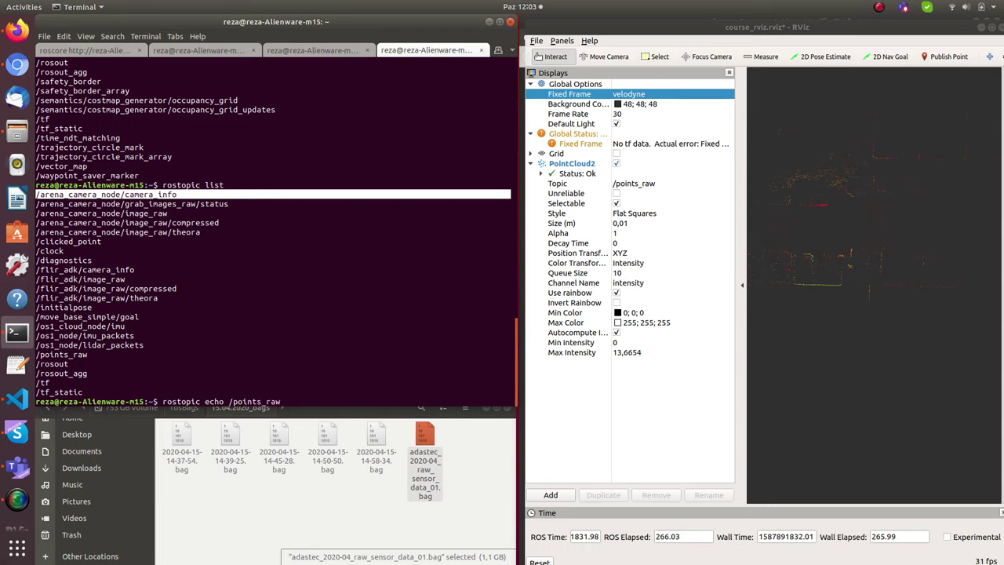
text(|)
text( gre)
text(p )
text(farme)
text(_id)
key(BackSpace)
key(BackSpace)
key(BackSpace)
key(BackSpace)
key(BackSpace)
key(BackSpace)
key(BackSpace)
text(rame_i)
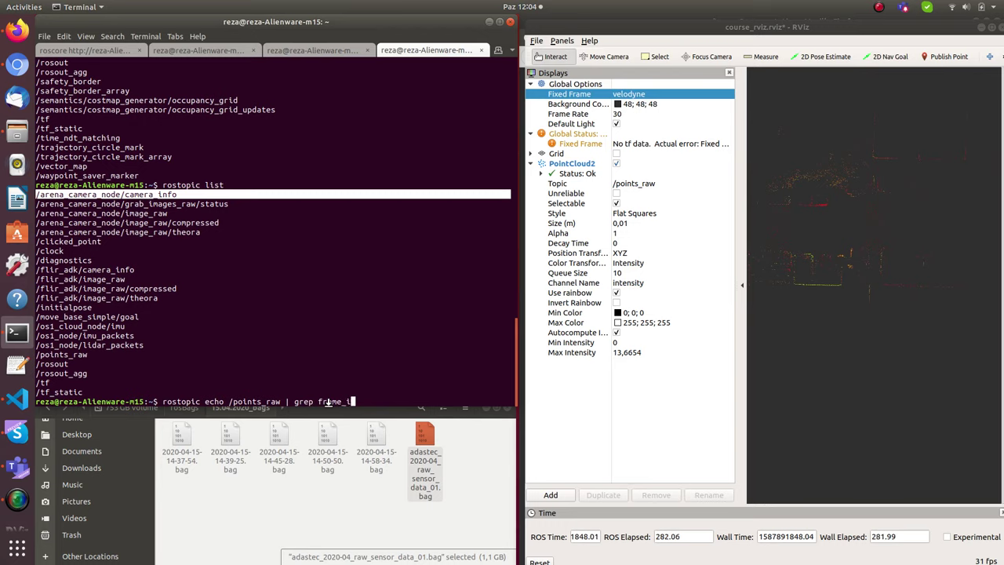
text(d)
drag(318, 402, 354, 401)
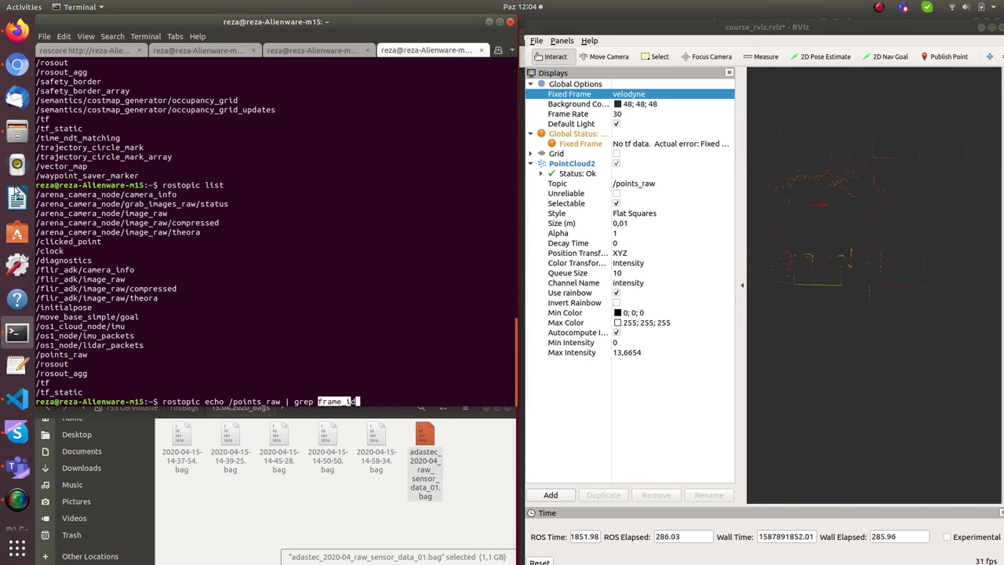
Step: Follow the std_msgs/Header link from the PointCloud2 docs and highlight its frame_id field
click(14, 30)
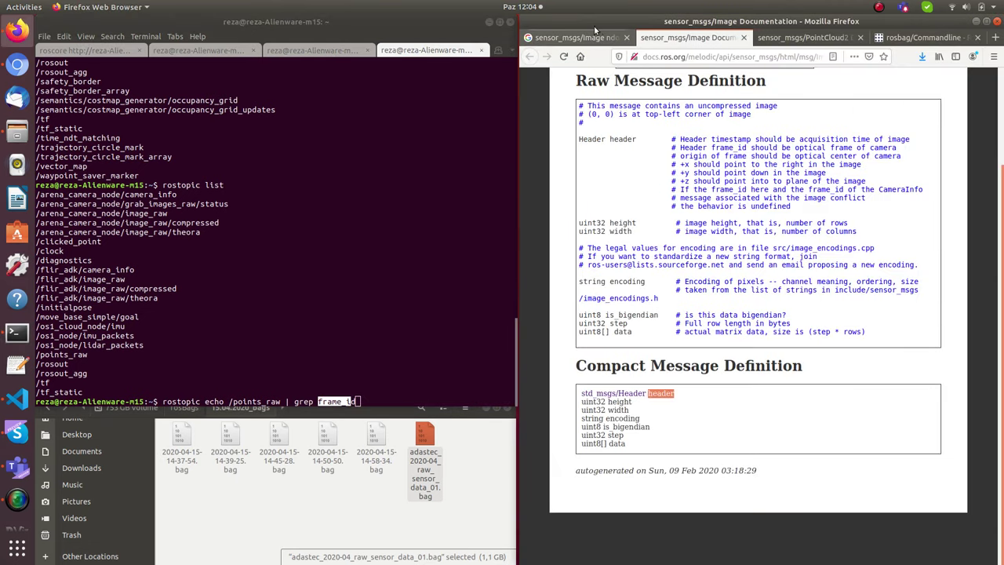
click(814, 37)
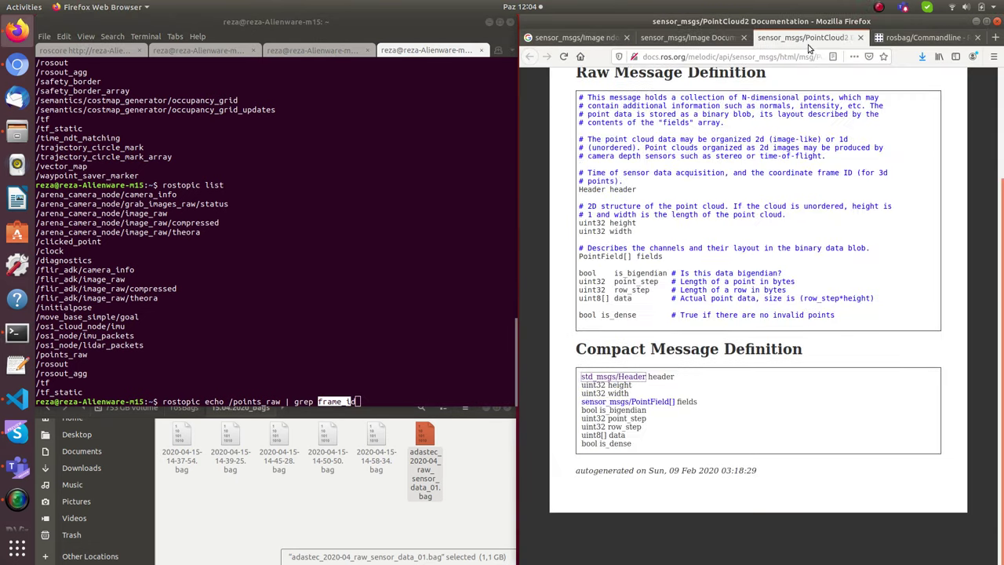
scroll(668, 192, up, 3)
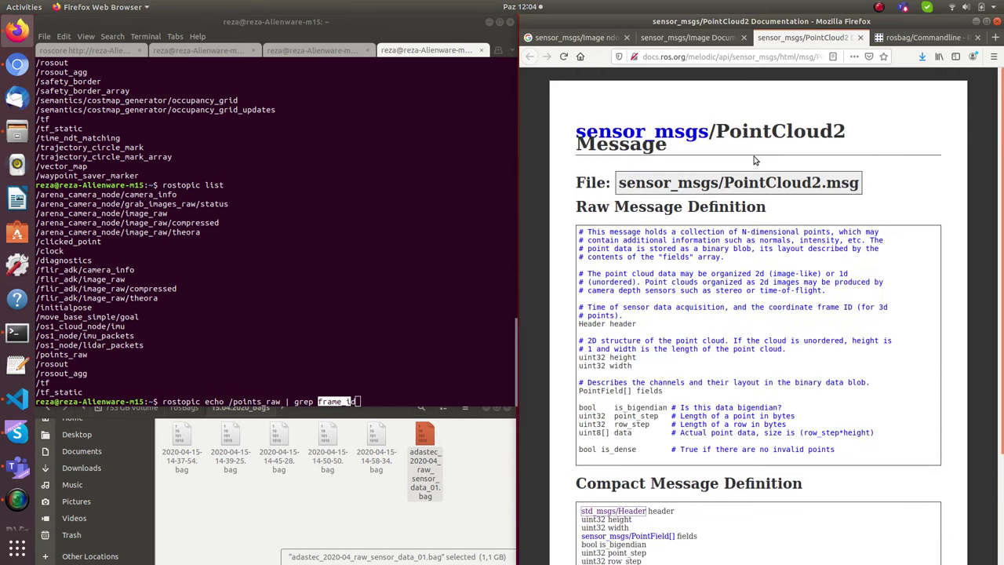
scroll(758, 329, down, 3)
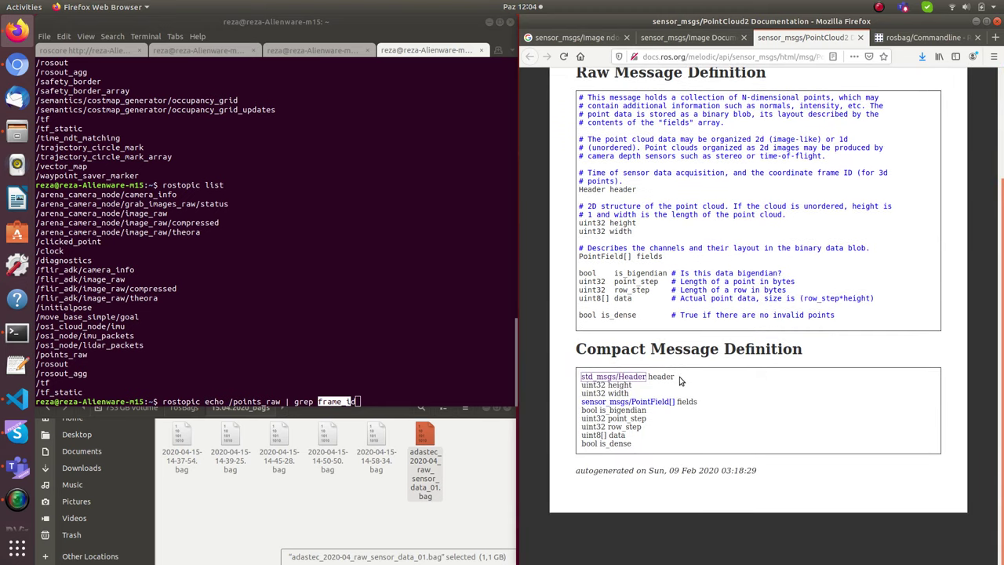
click(628, 378)
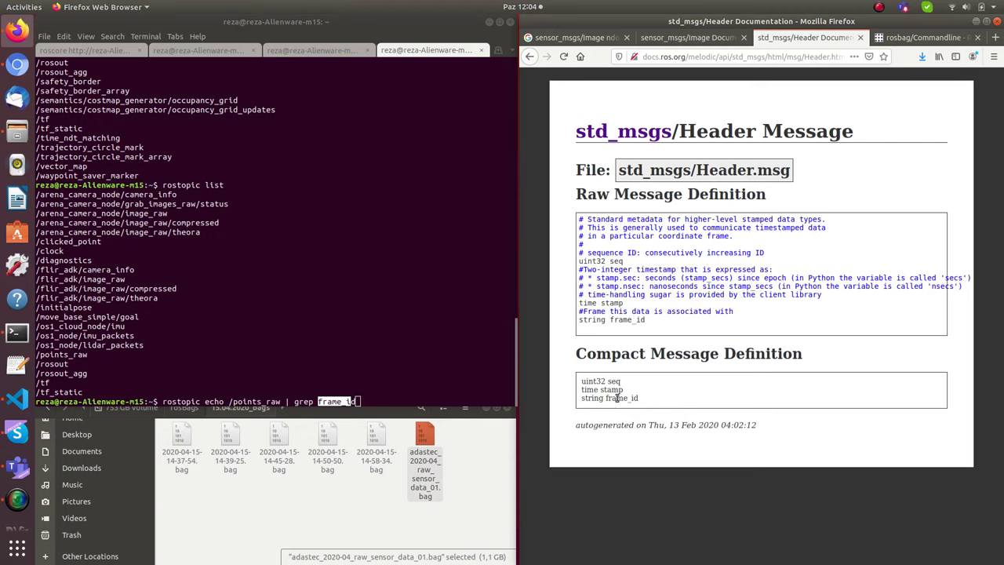
double_click(617, 398)
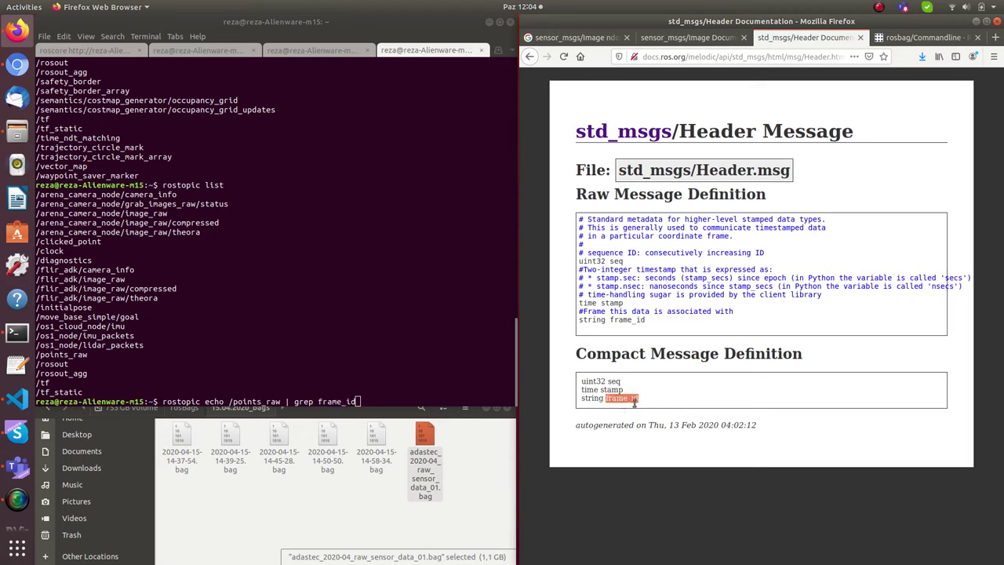
Step: Run the frame_id grep on /points_raw and check the bag and RViz tabs
click(358, 307)
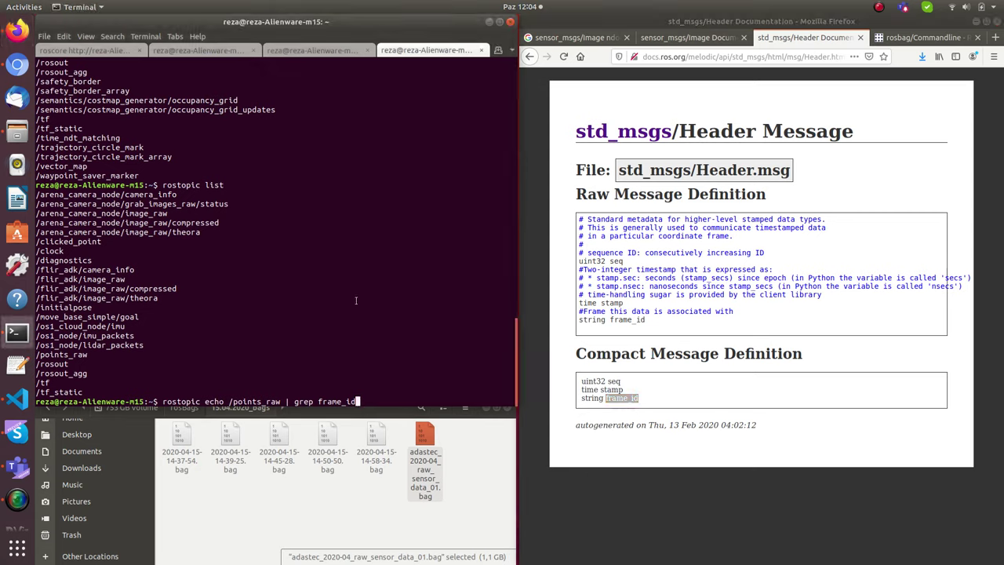
key(Return)
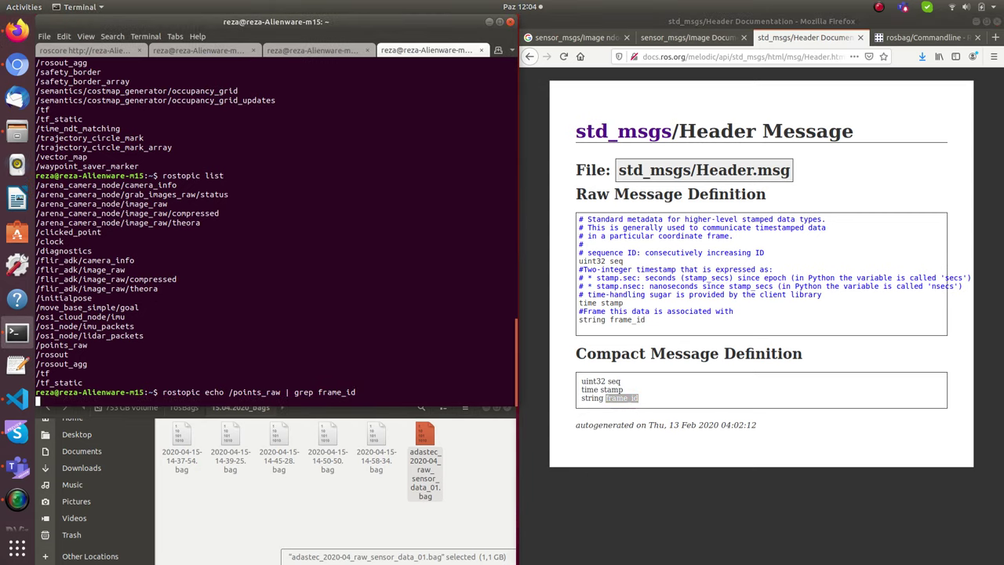
click(313, 50)
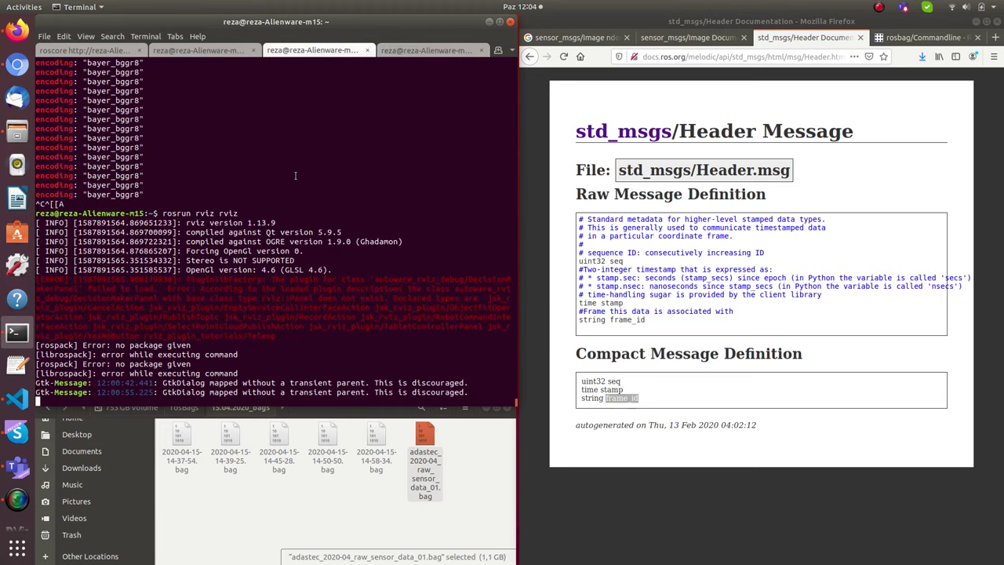
click(209, 54)
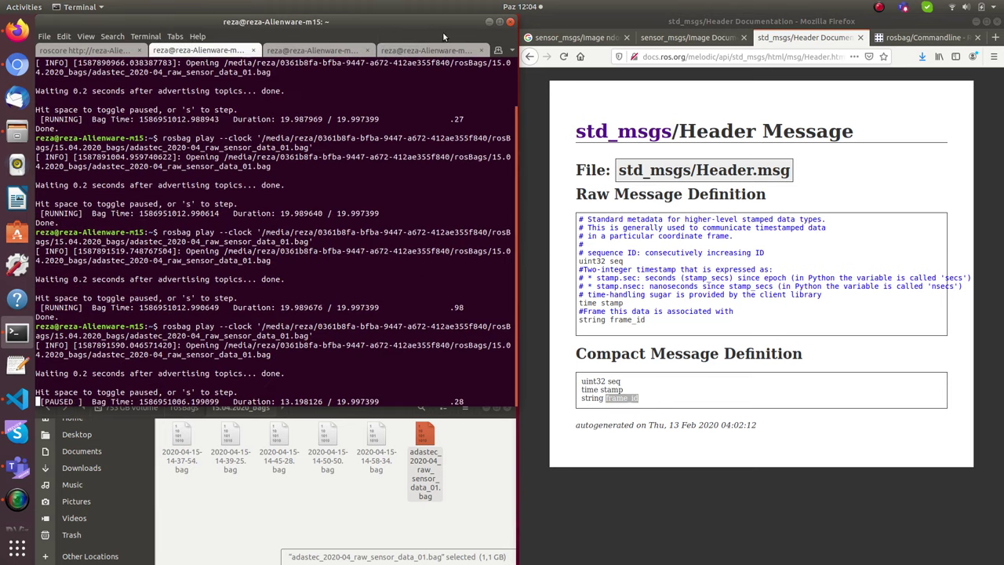
click(436, 51)
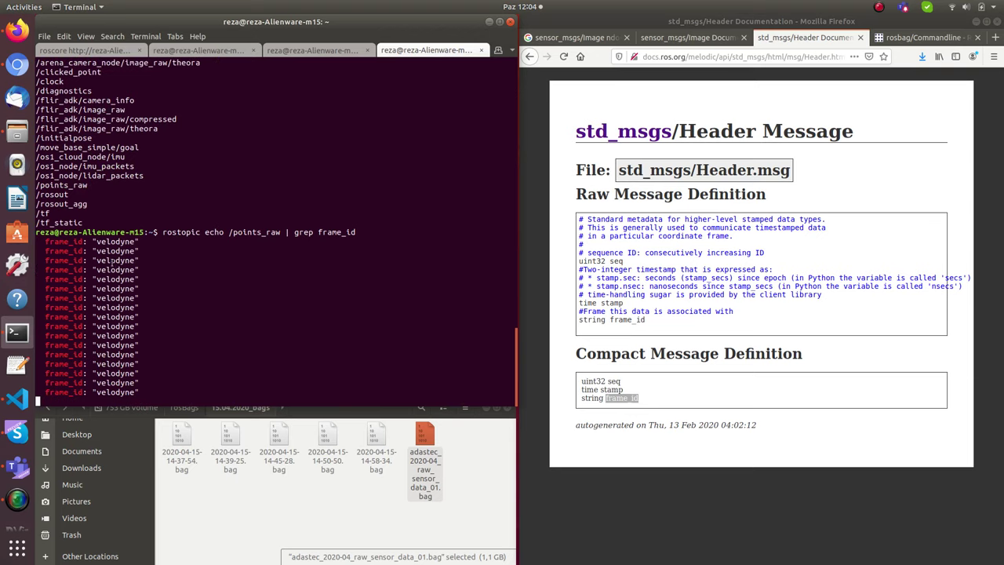
double_click(99, 242)
drag(315, 232, 511, 232)
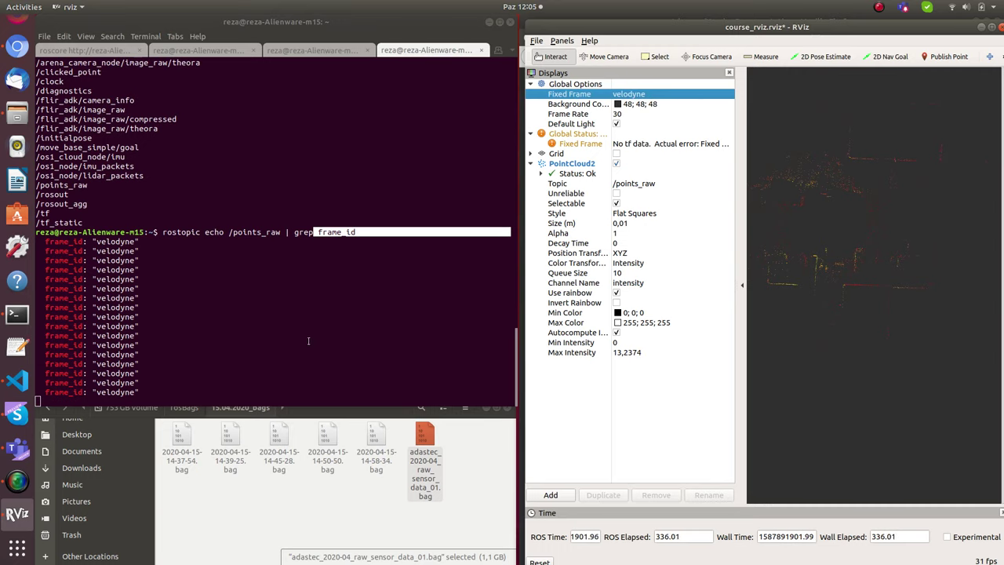
Step: Highlight the velodyne frame_id on several output lines and enlarge RViz's 3D view
click(173, 315)
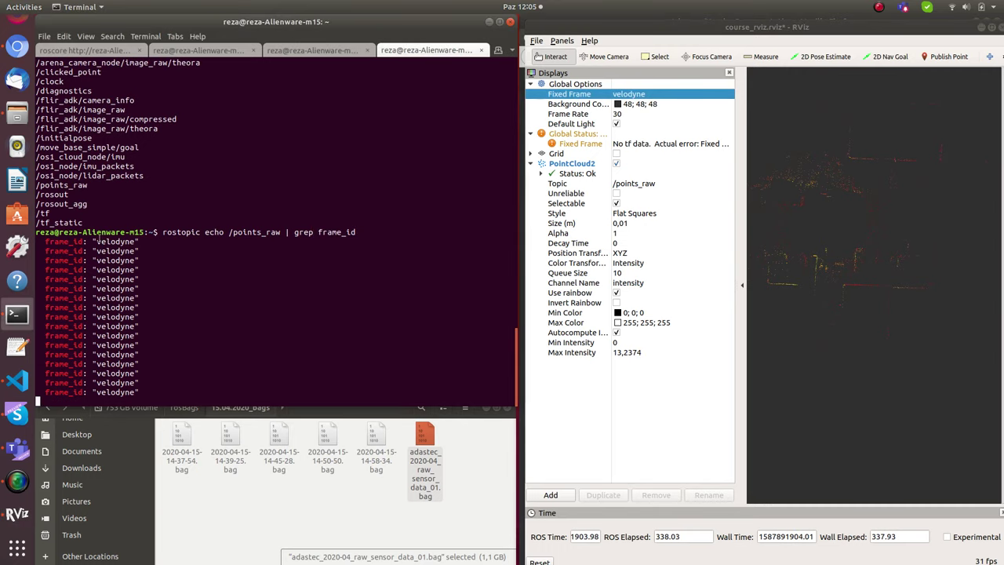
drag(96, 242, 128, 242)
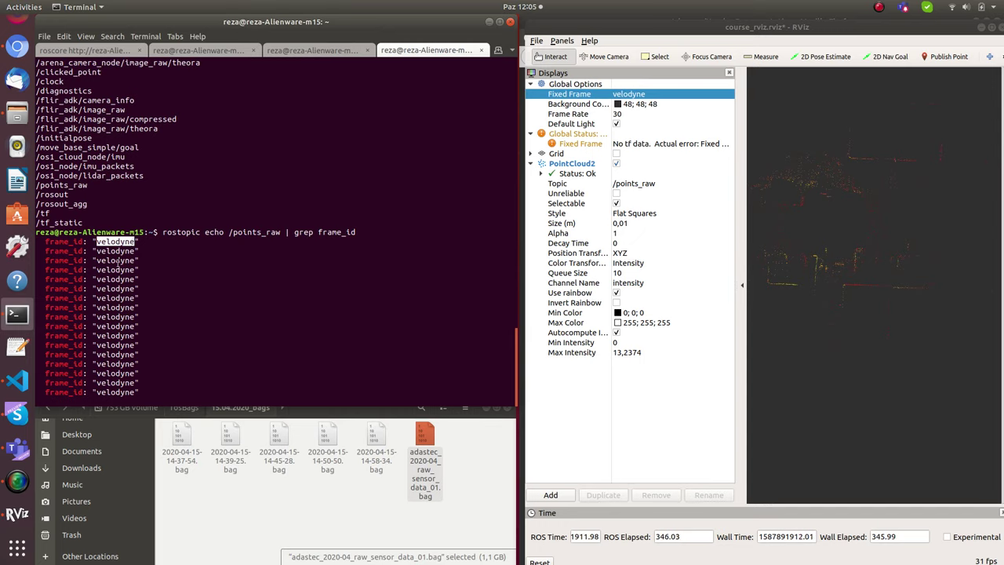
drag(95, 250, 138, 250)
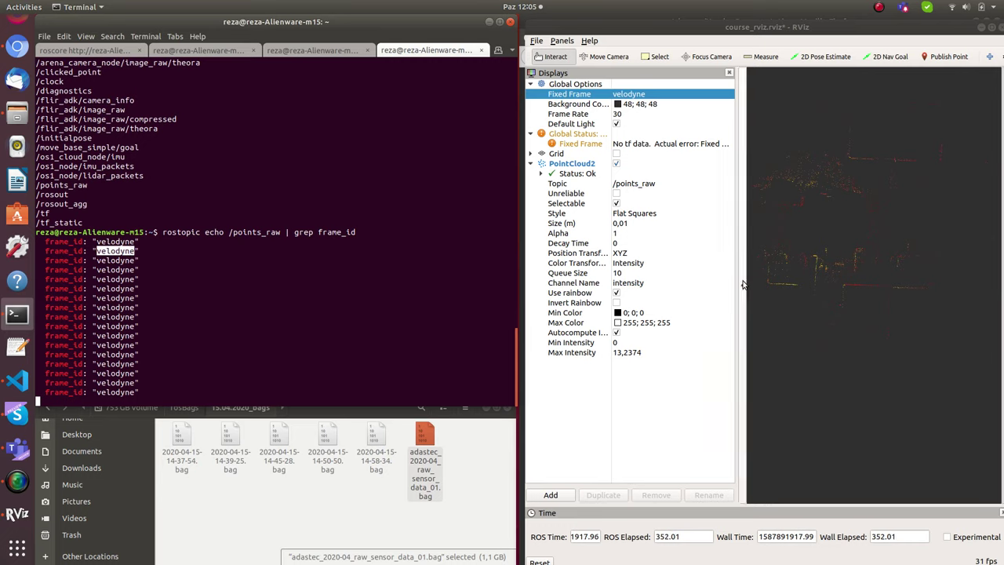
double_click(116, 307)
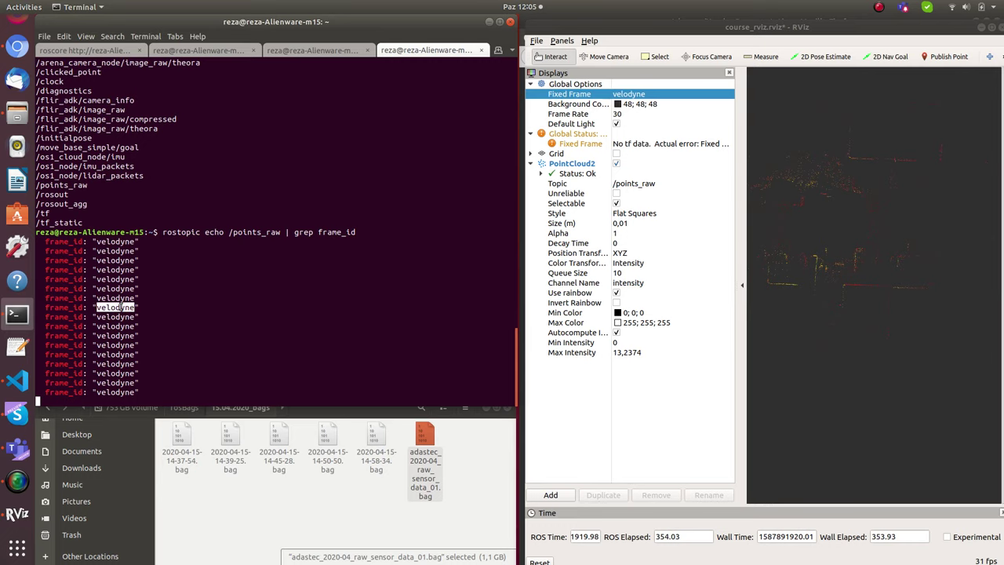
click(735, 286)
drag(735, 286, 666, 292)
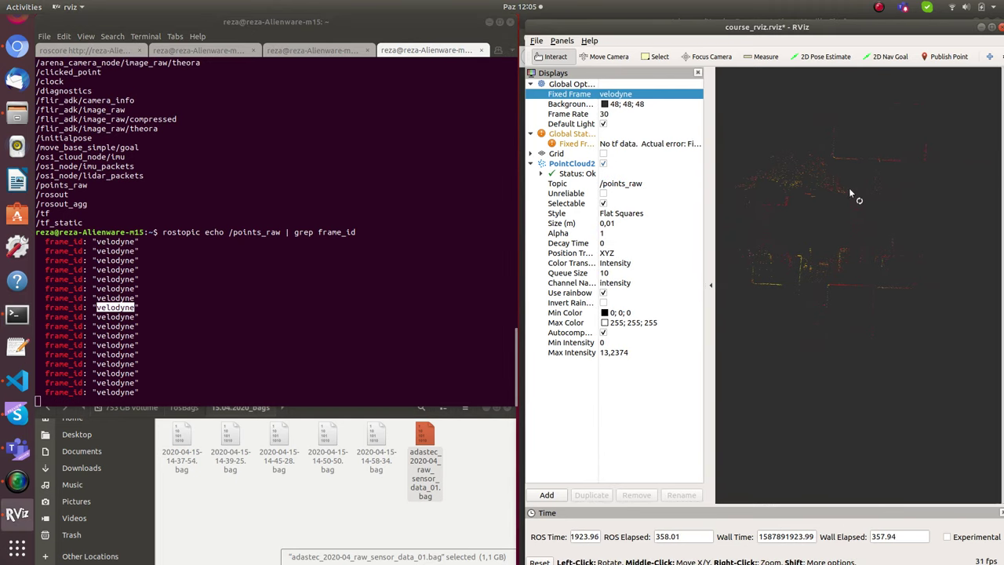
Step: Collapse the Displays panel, orbit the cloud, and switch the view controller to Orbit
click(710, 284)
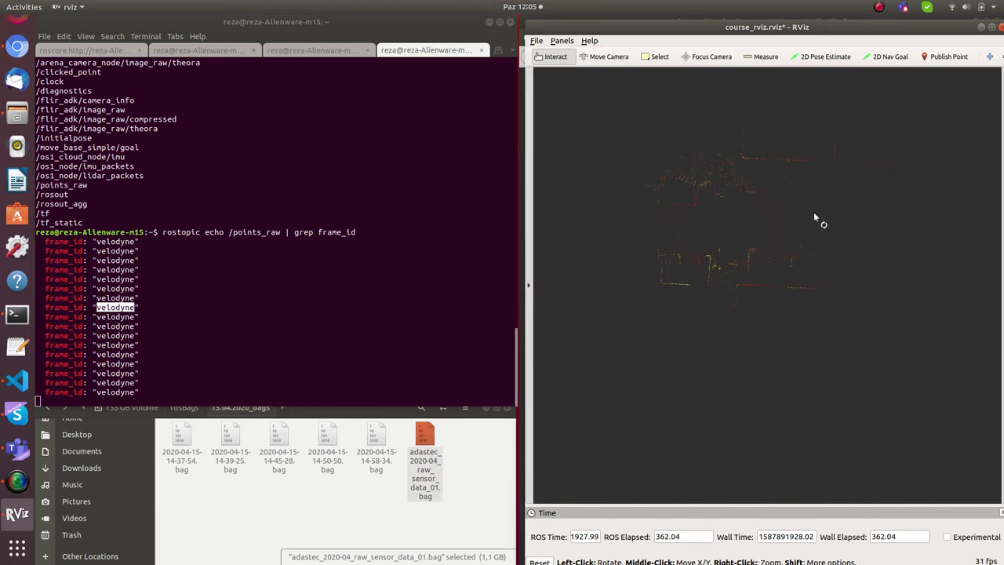
drag(810, 213, 720, 217)
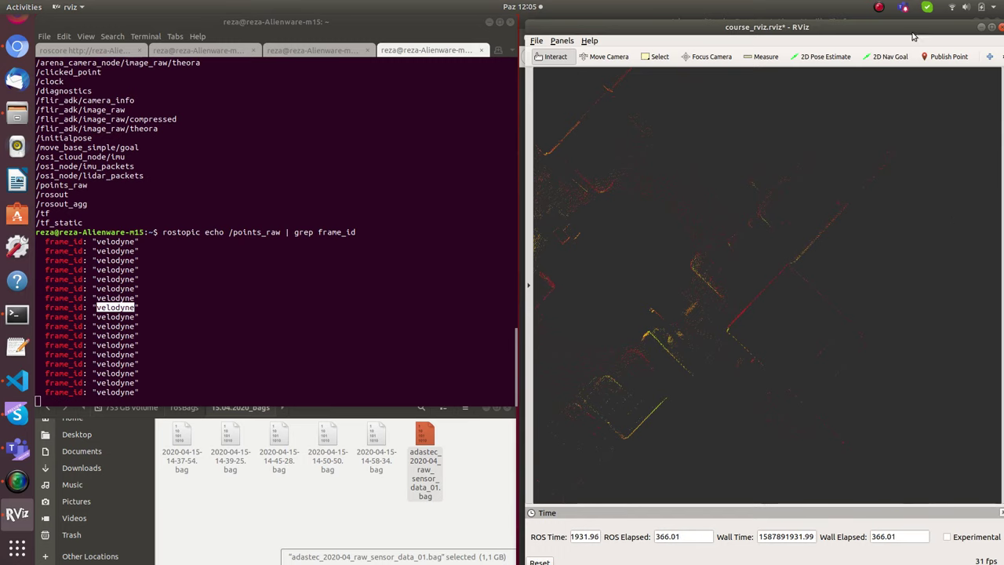
drag(903, 27, 894, 29)
click(998, 191)
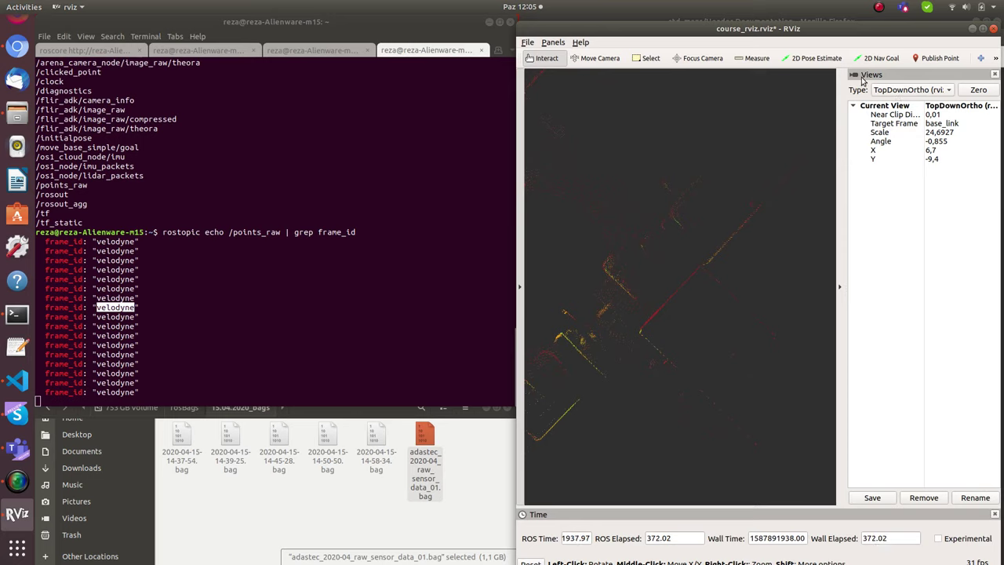
click(908, 89)
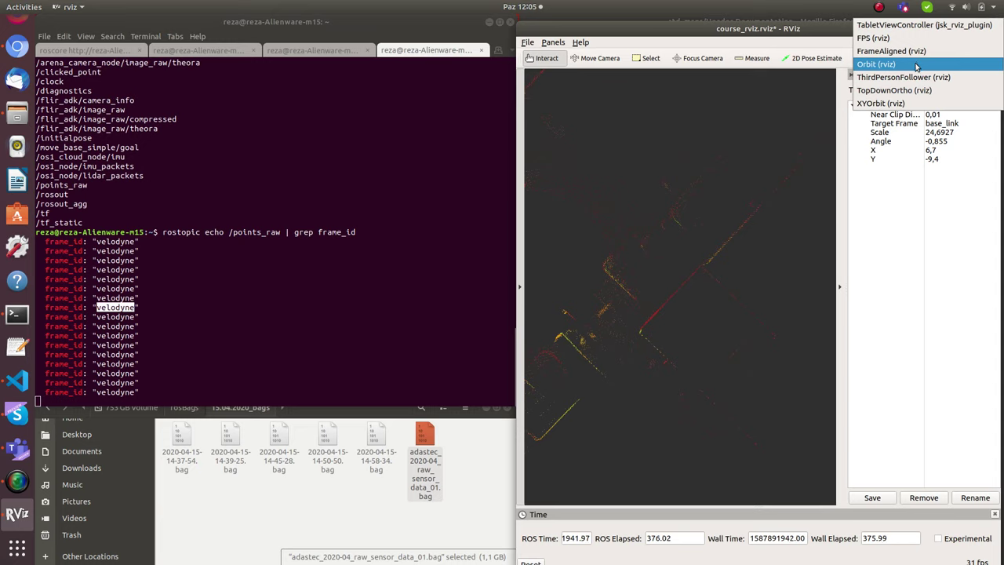
click(915, 66)
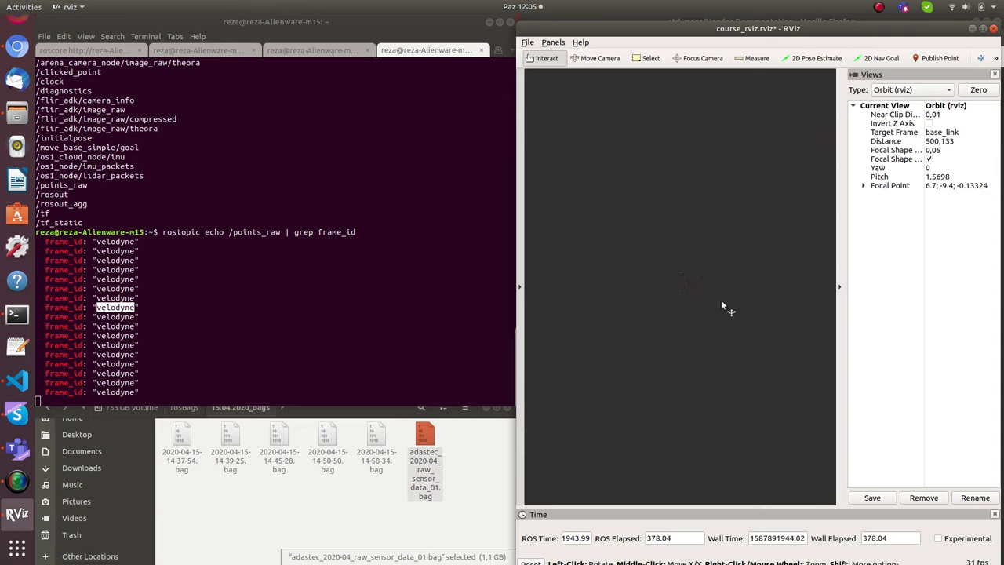
Step: Orbit closer to the coloured cloud, collapse the Views panel, and restore the Displays panel
scroll(699, 272, up, 10)
drag(706, 271, 690, 193)
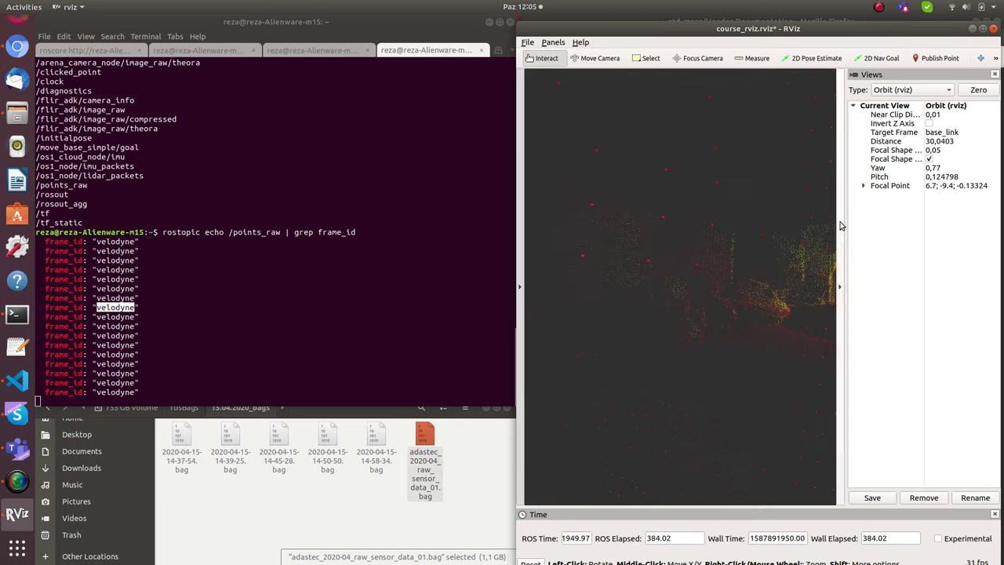
click(839, 286)
drag(976, 324, 806, 358)
click(519, 286)
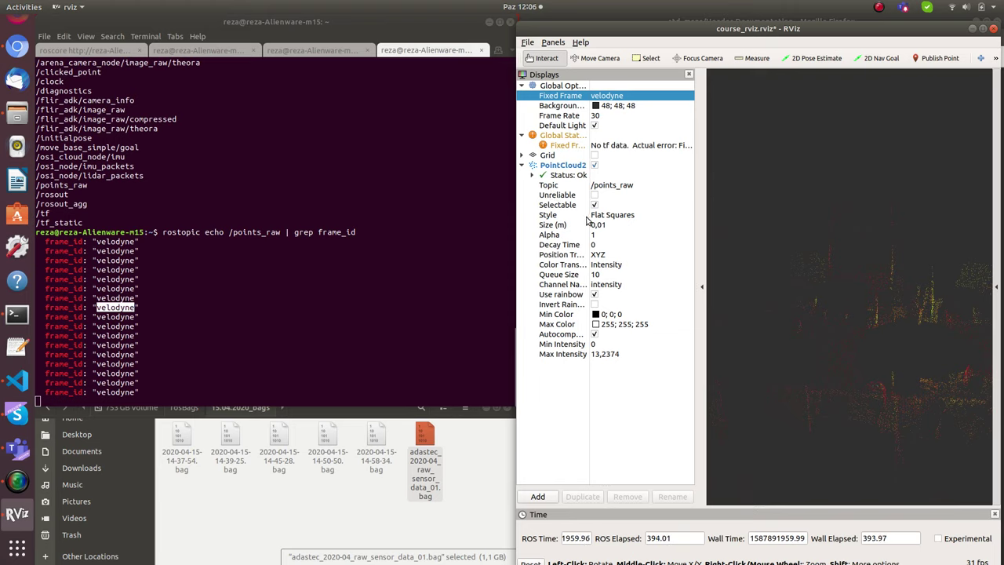
Step: Set the /points_raw cloud's Style to Points
click(637, 217)
click(640, 217)
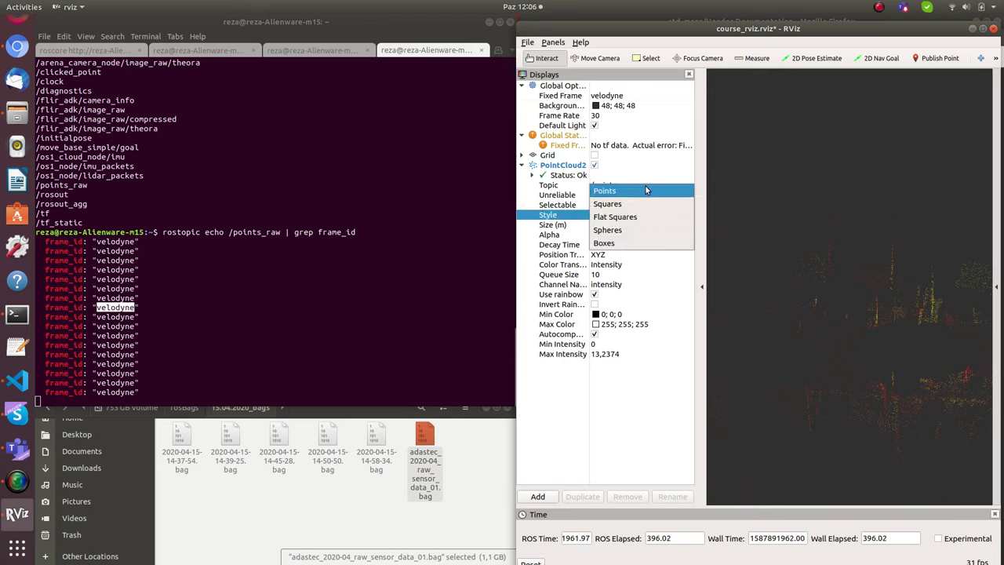
click(646, 192)
click(636, 217)
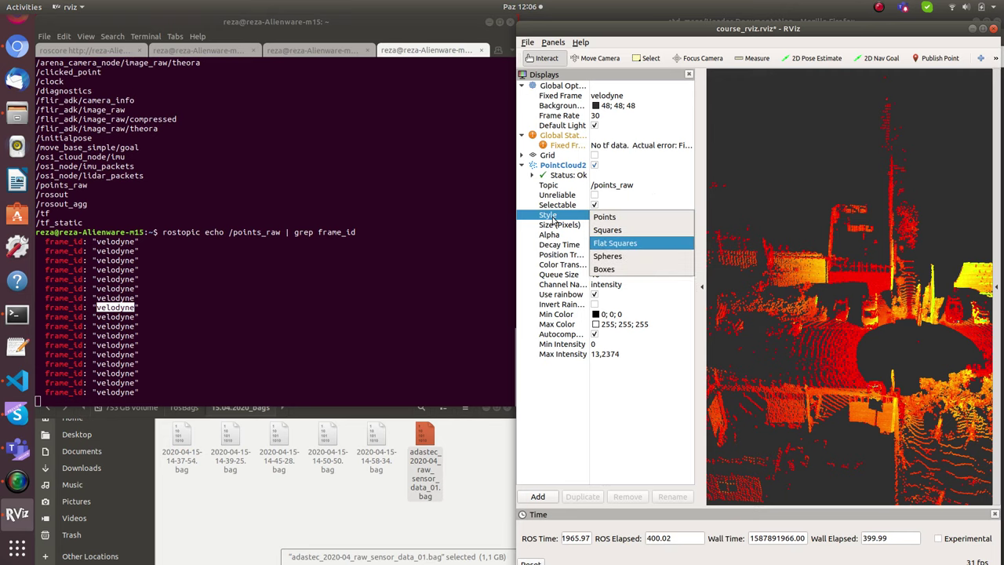
click(820, 301)
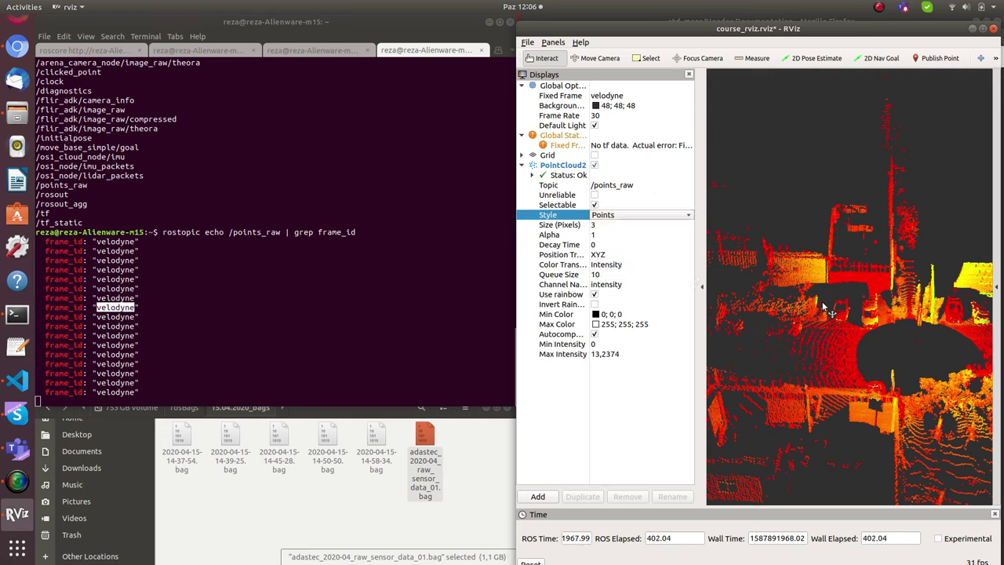
scroll(821, 301, up, 5)
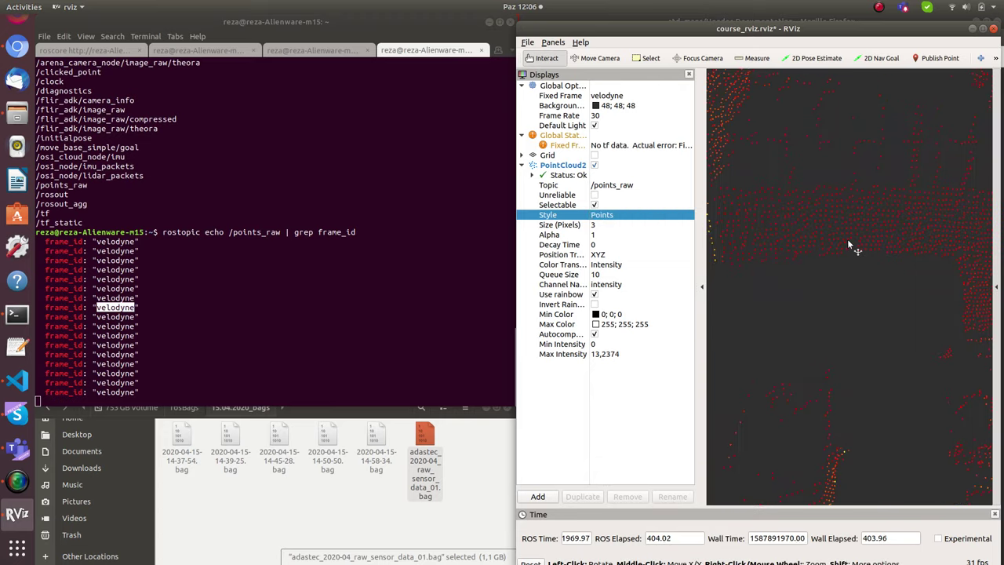
Step: Cycle the cloud style through Squares, Flat Squares, Spheres and Boxes, then return to Points
click(678, 220)
click(674, 231)
click(655, 215)
click(649, 232)
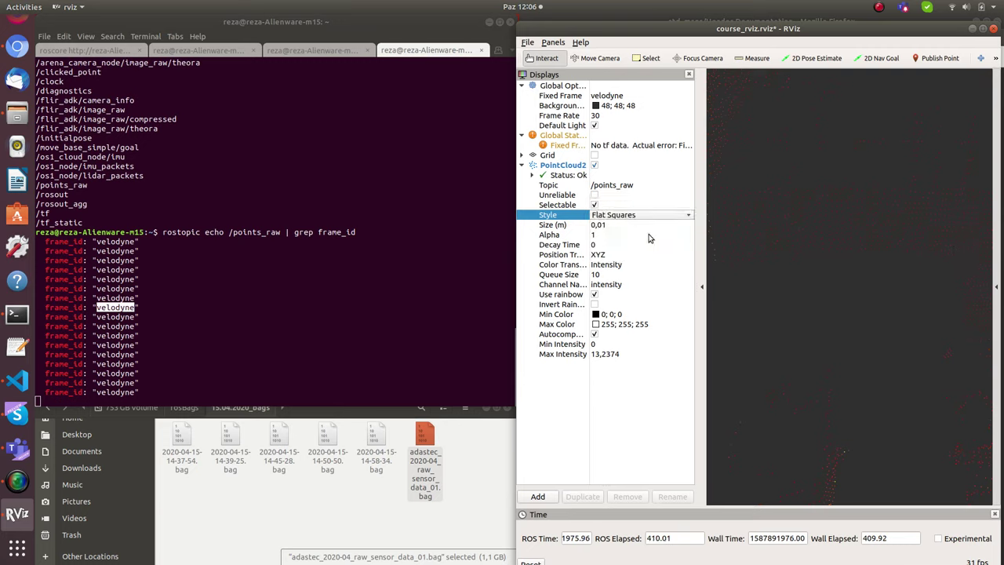
click(657, 223)
click(651, 229)
click(657, 216)
click(654, 229)
click(657, 216)
click(650, 164)
scroll(758, 259, down, 5)
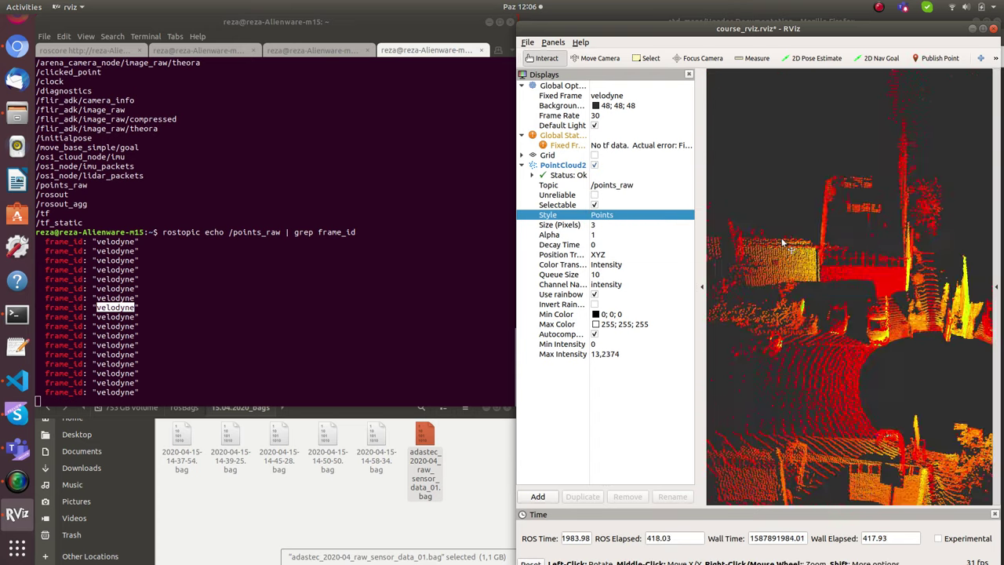
Step: Orbit around the buildings and collapse the Displays panel so the cloud fills the window
drag(882, 330, 843, 383)
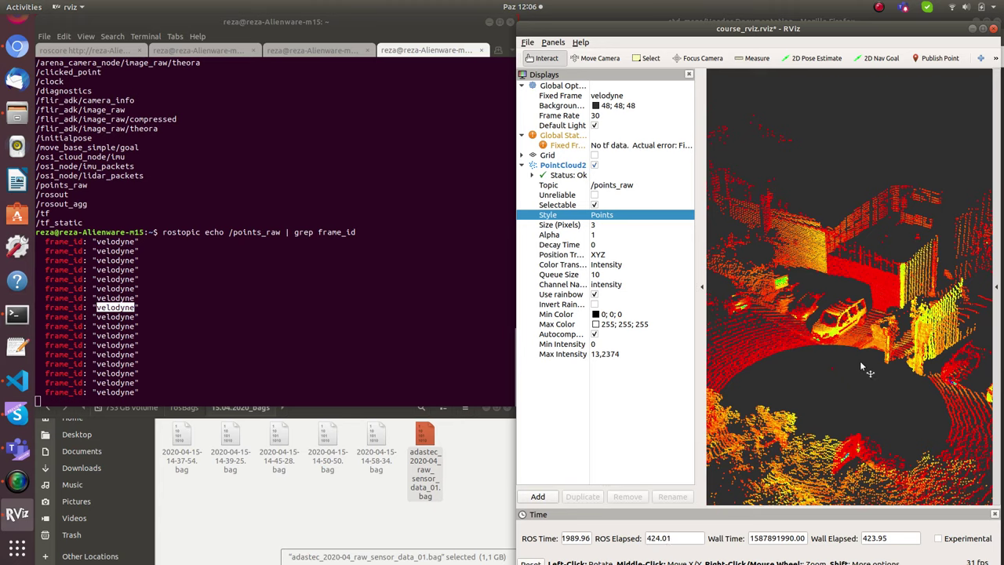
drag(833, 373, 851, 444)
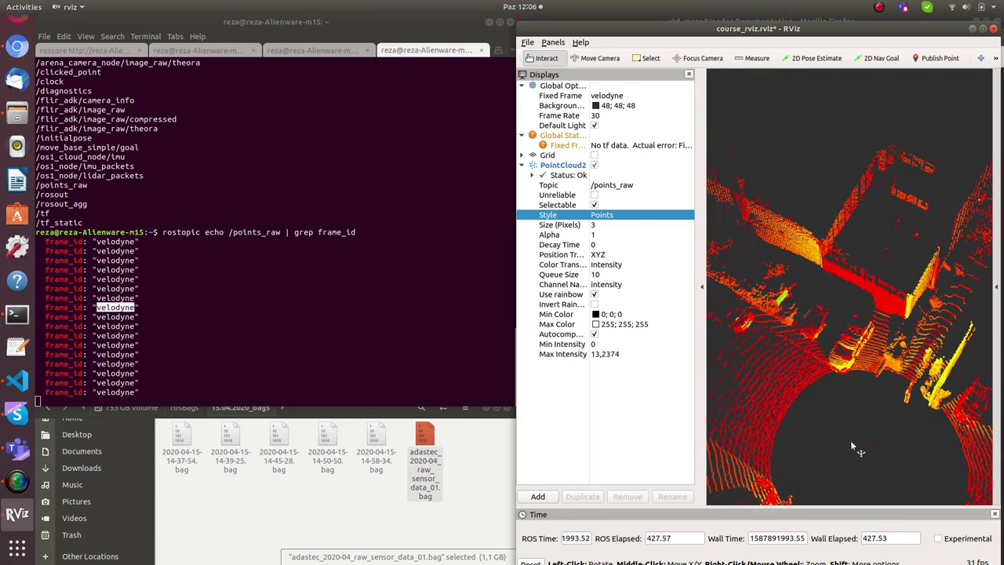
click(703, 309)
drag(759, 328, 672, 408)
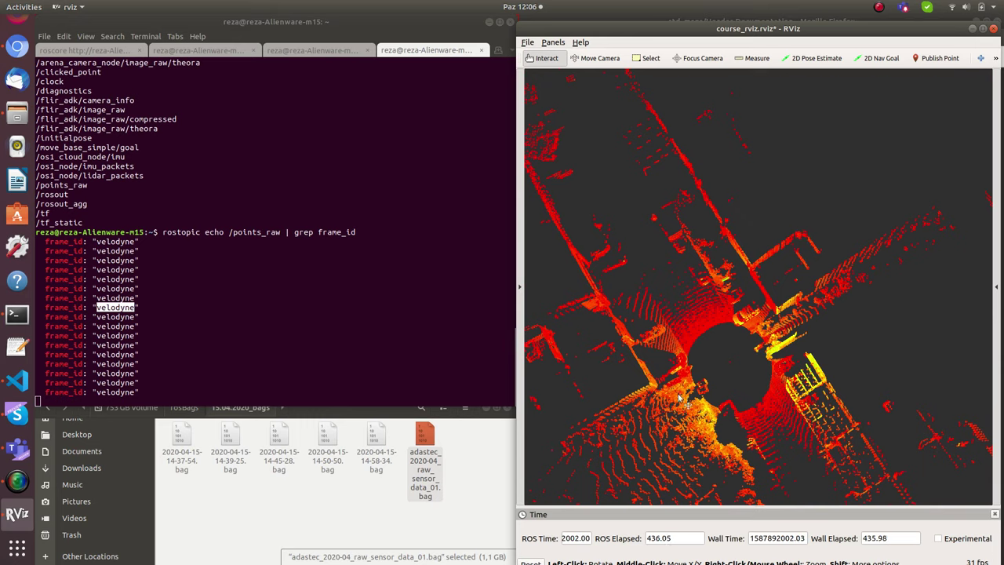
drag(741, 375, 714, 294)
Step: Resume the paused bag in the rosbag tab, then enter 'rosbag play --clock' at the prompt
click(329, 50)
click(227, 50)
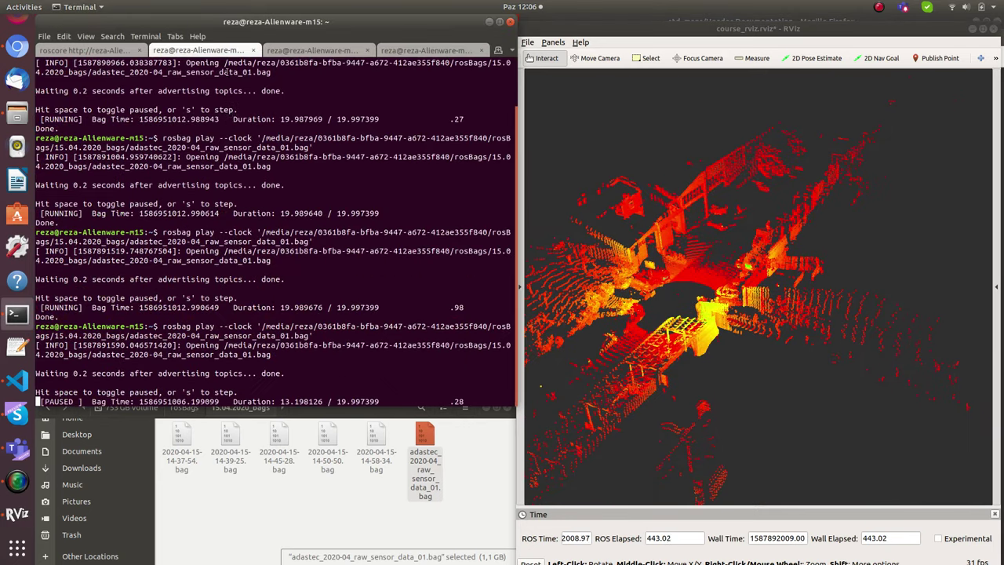
key(space)
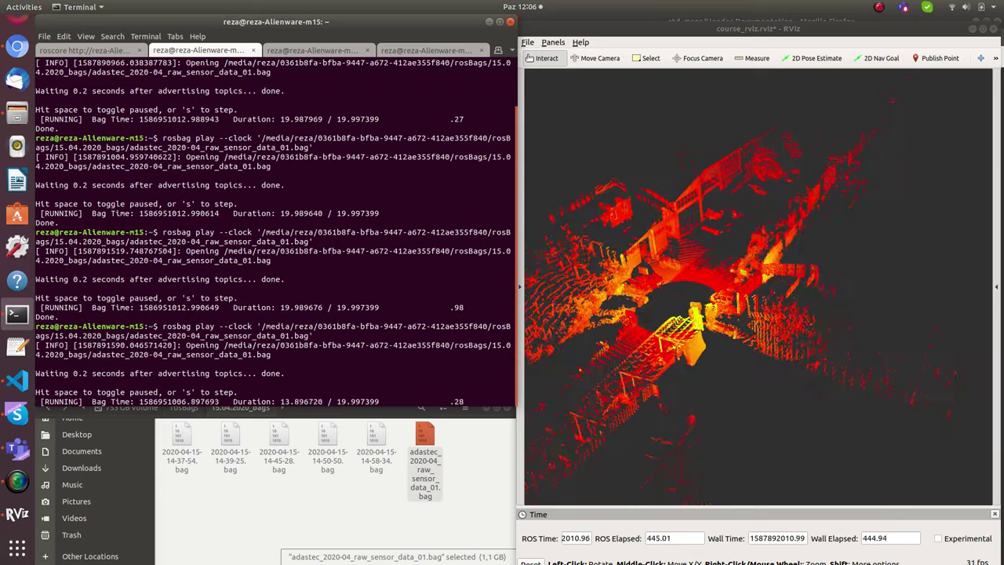
drag(643, 305, 714, 289)
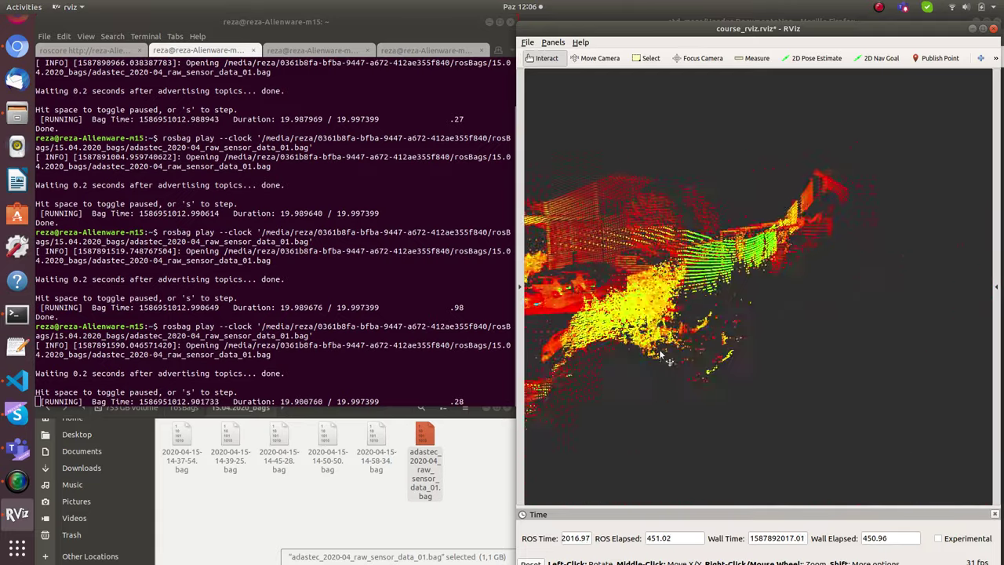
click(295, 256)
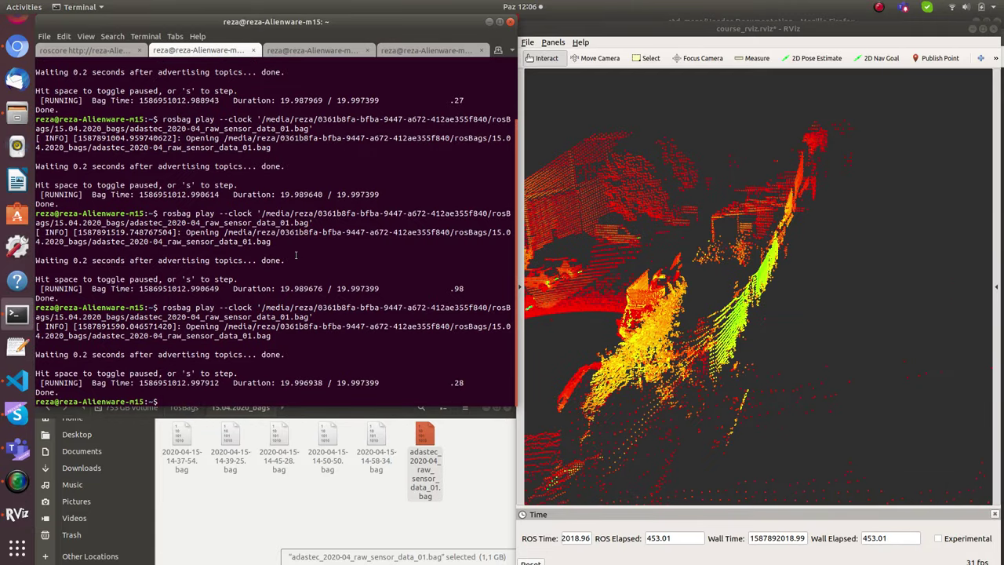
text(rosbag play --clock)
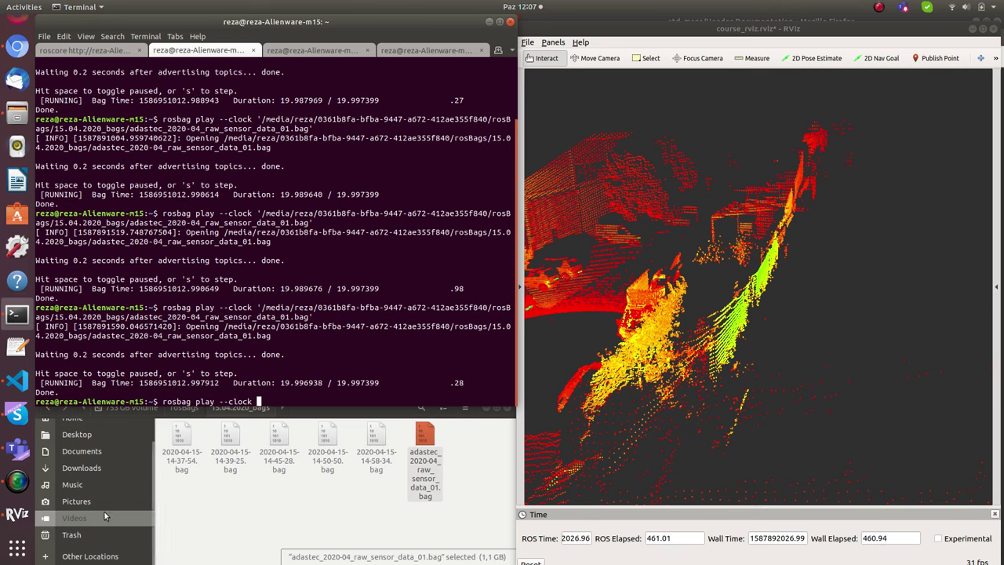
scroll(104, 511, up, 2)
click(108, 452)
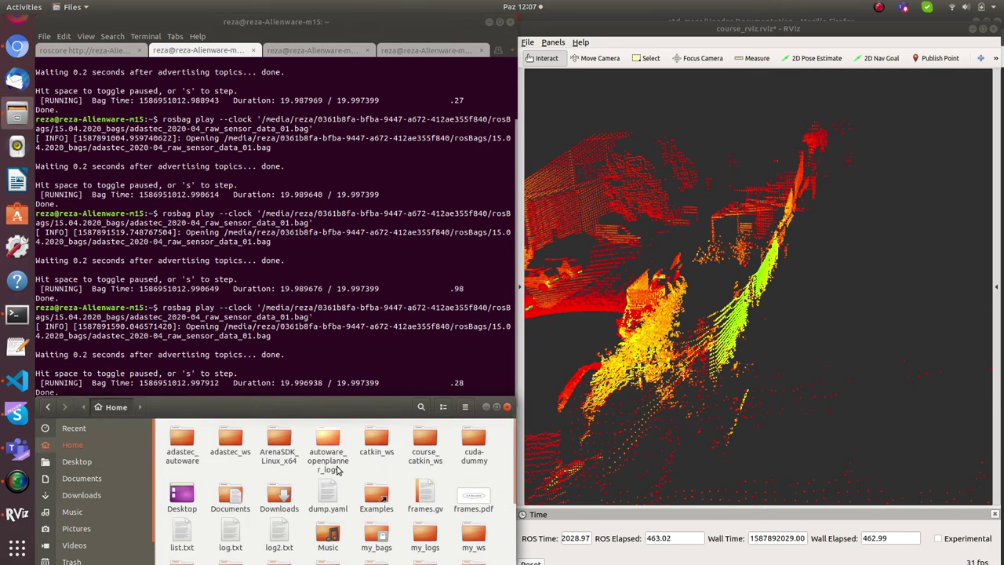
scroll(247, 517, down, 3)
scroll(75, 541, down, 2)
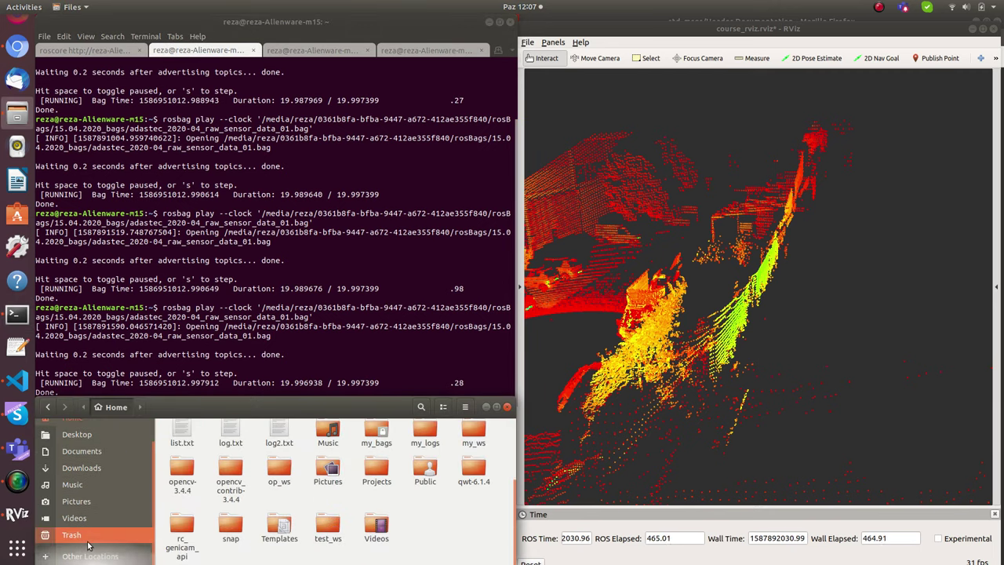
click(82, 555)
click(249, 492)
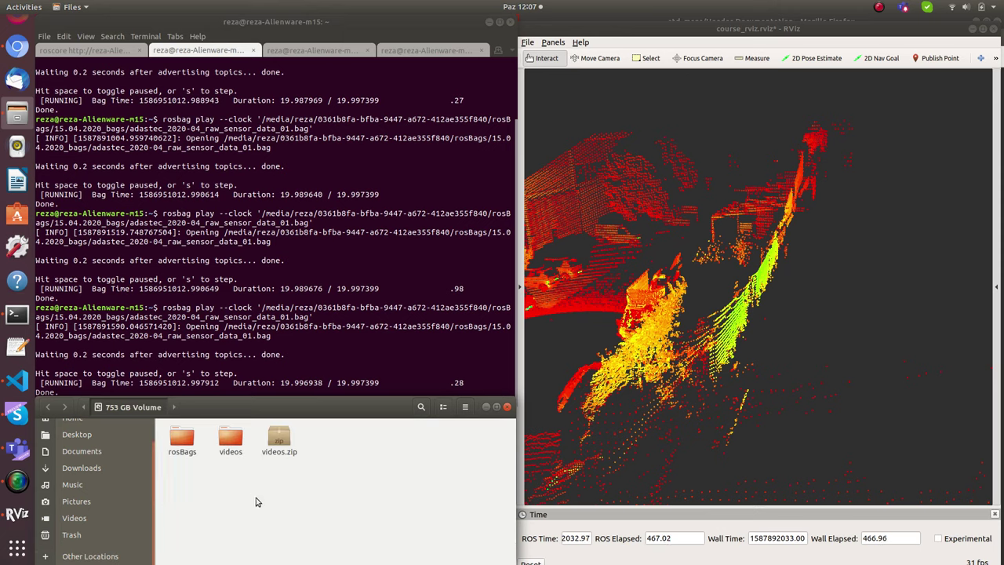
double_click(190, 449)
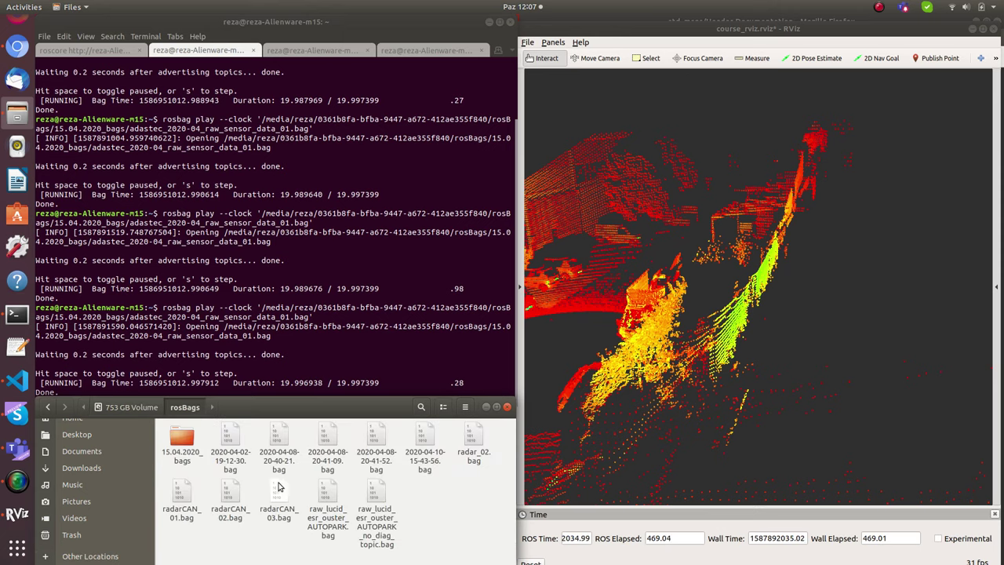
double_click(196, 458)
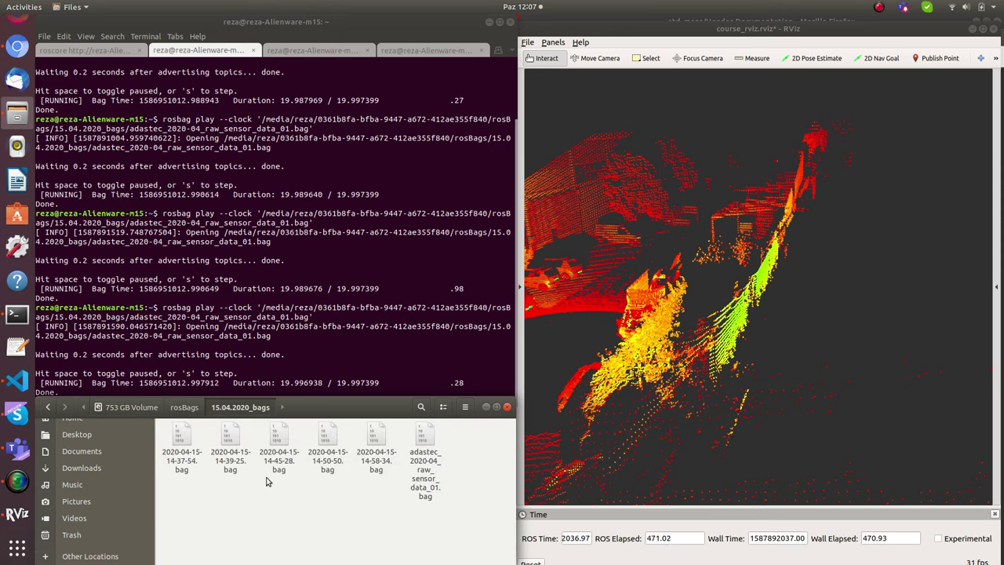
click(230, 463)
Step: Drop the bag's path into the terminal command, add -l, and run it looped
drag(223, 465, 290, 257)
click(289, 257)
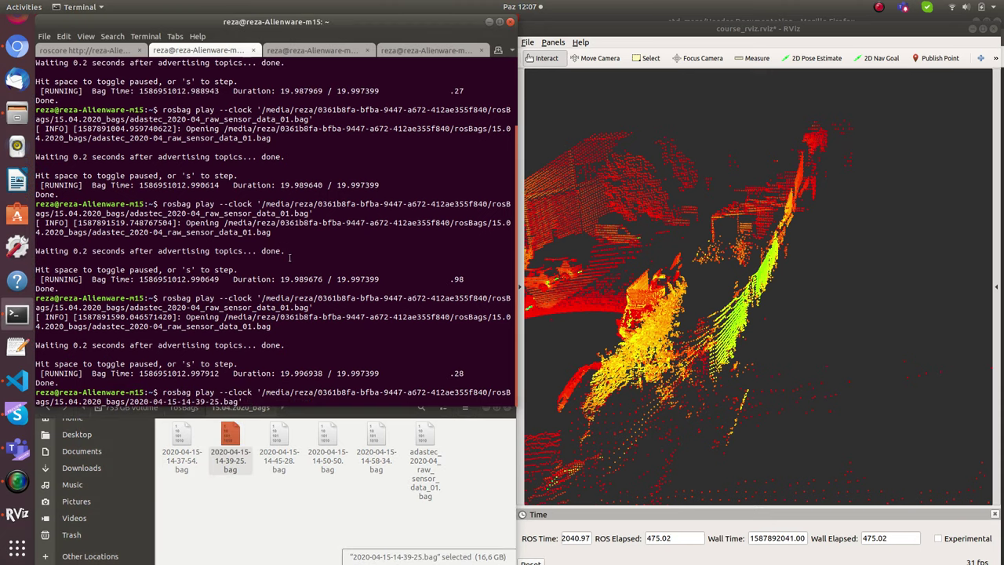
key(Left)
key(Left)
key(Left)
key(Left)
key(Left)
key(Left)
key(Left)
key(Left)
key(Left)
key(Left)
key(Left)
key(Left)
key(Left)
key(Left)
key(Left)
key(Left)
key(Left)
key(Left)
key(Left)
key(Left)
text(-l)
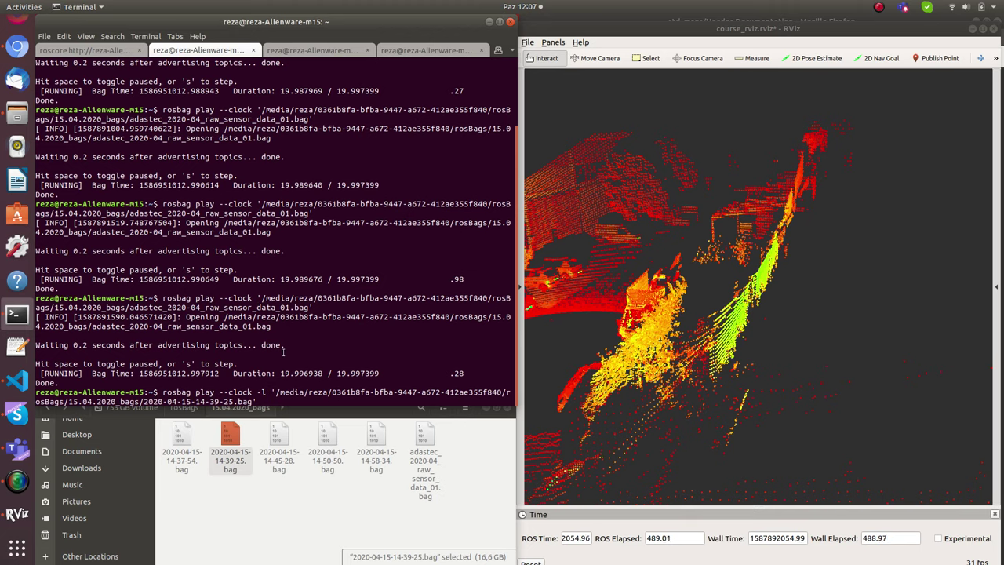
key(Return)
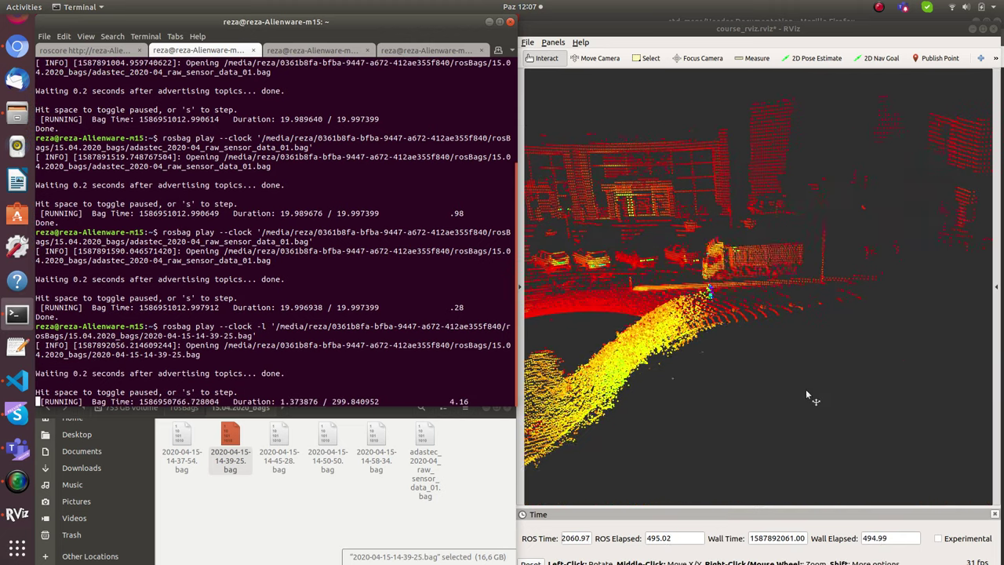
Step: Orbit the new recording's cloud higher, pause playback with Space, and restore the Displays panel
drag(806, 391, 680, 300)
click(274, 365)
key(space)
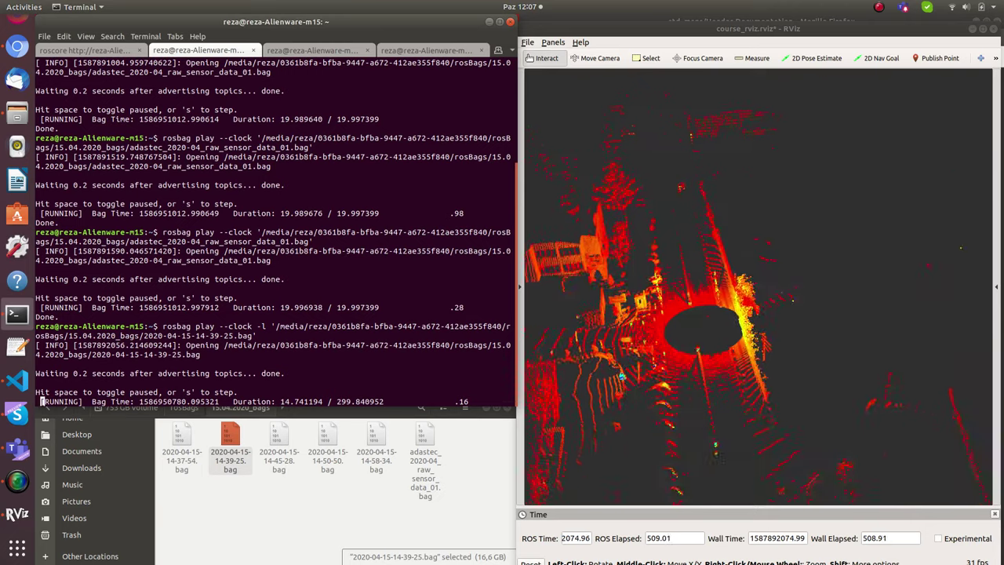
click(522, 287)
Step: Stop the frame_id echo with Ctrl+C and run rostopic list
click(293, 49)
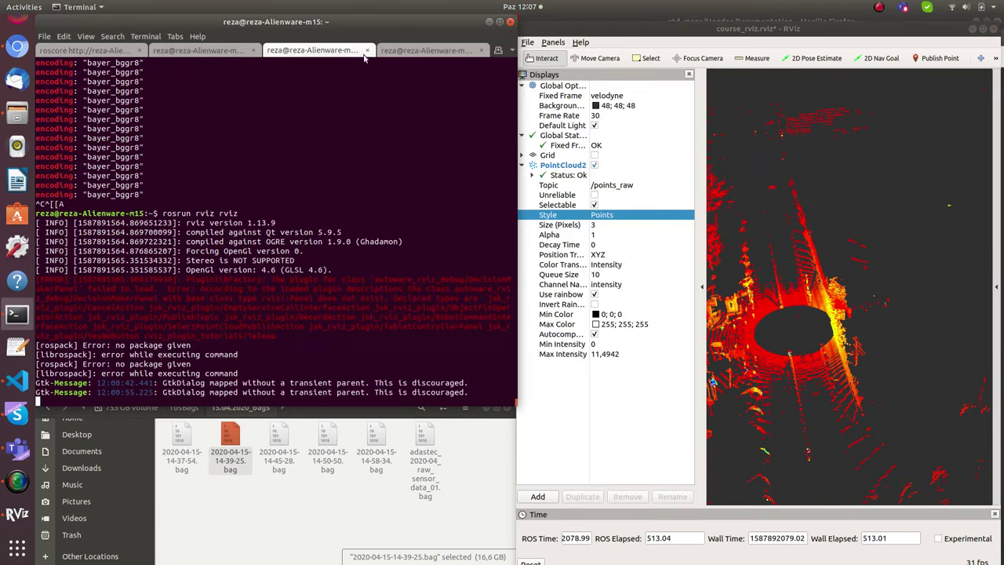
click(402, 51)
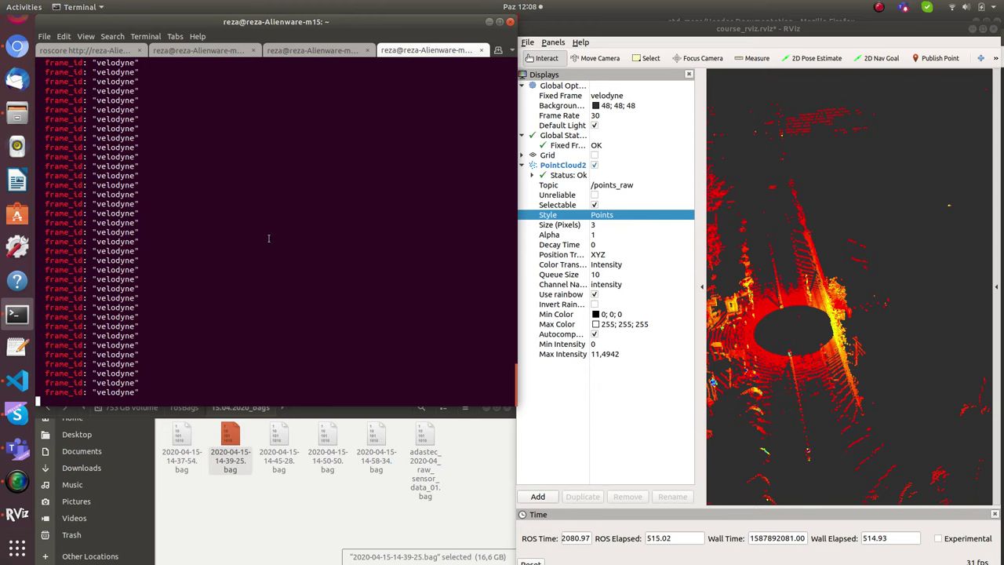
key(ctrl+c)
text(rostopic list)
key(Return)
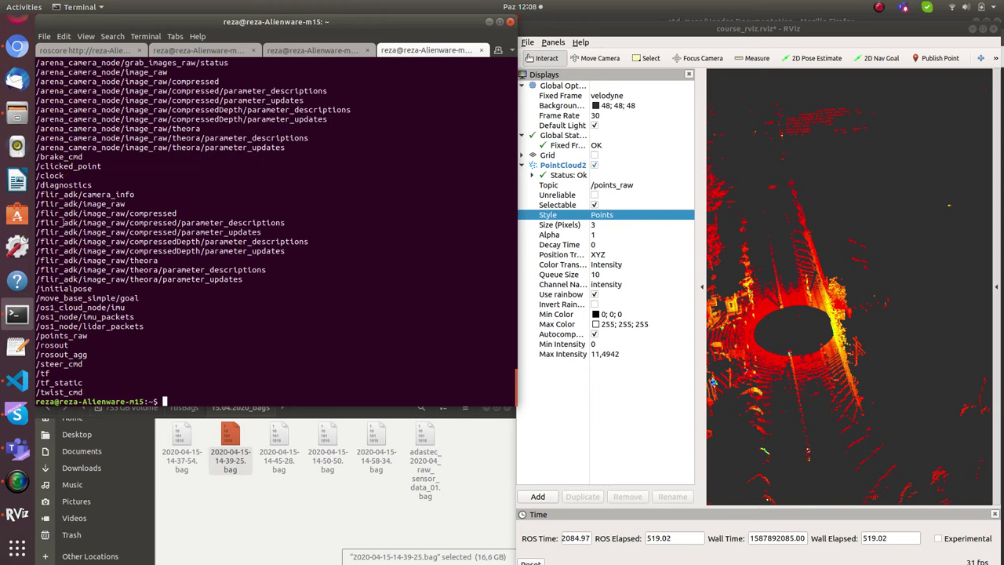
Step: Highlight the arena_camera_node camera_info topic names in the topic list
scroll(79, 230, up, 3)
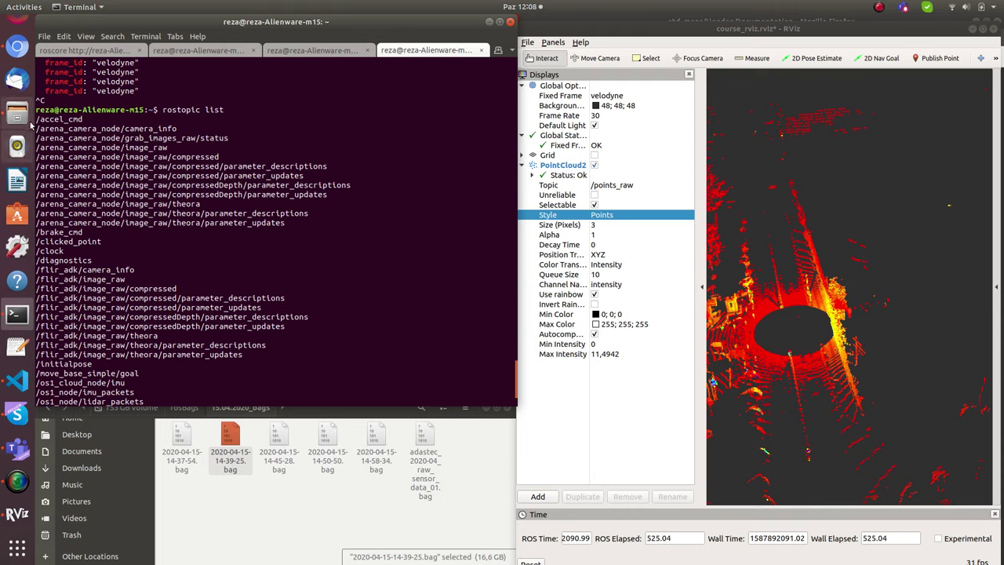
drag(39, 128, 180, 129)
drag(510, 128, 177, 129)
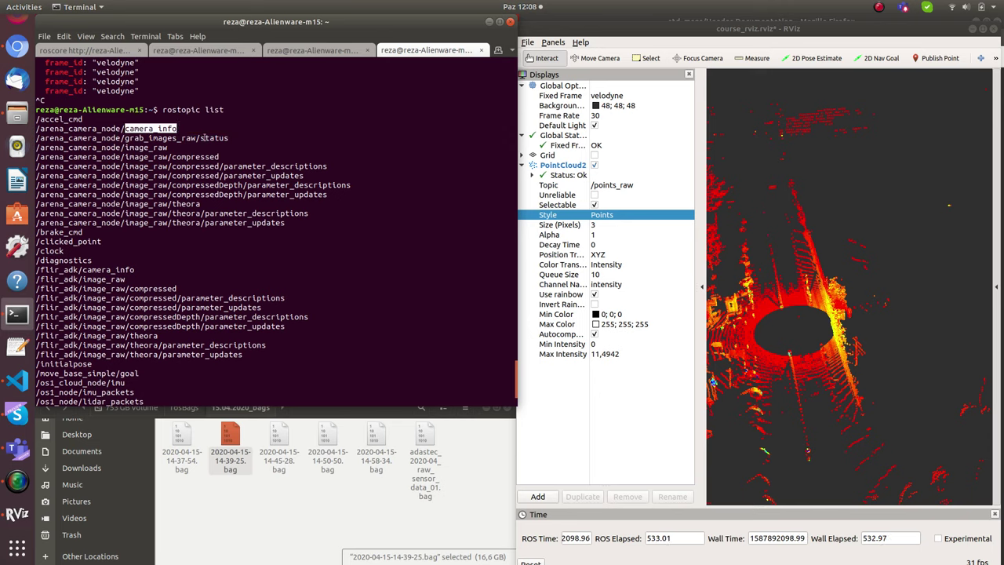
drag(170, 157, 252, 166)
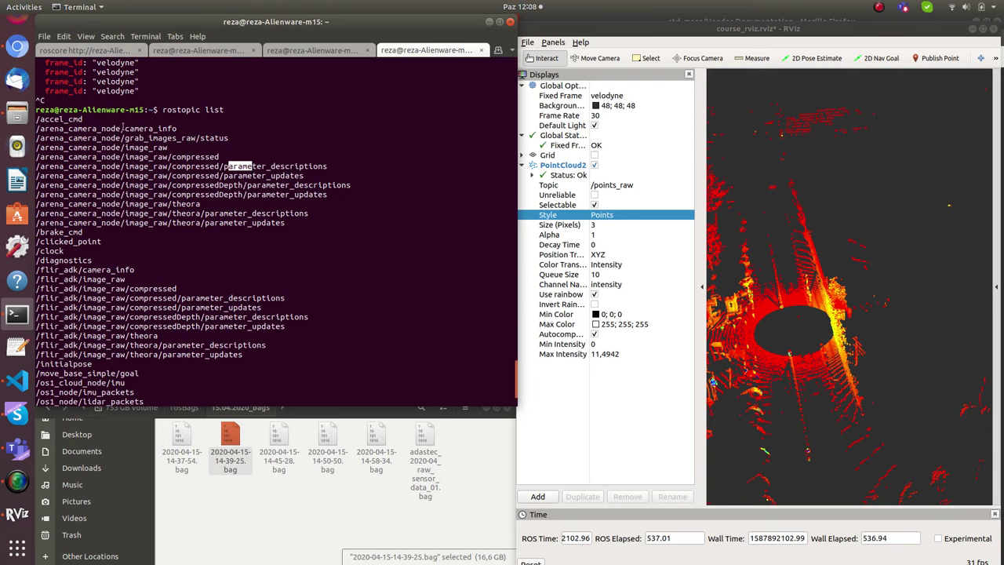
drag(122, 128, 145, 129)
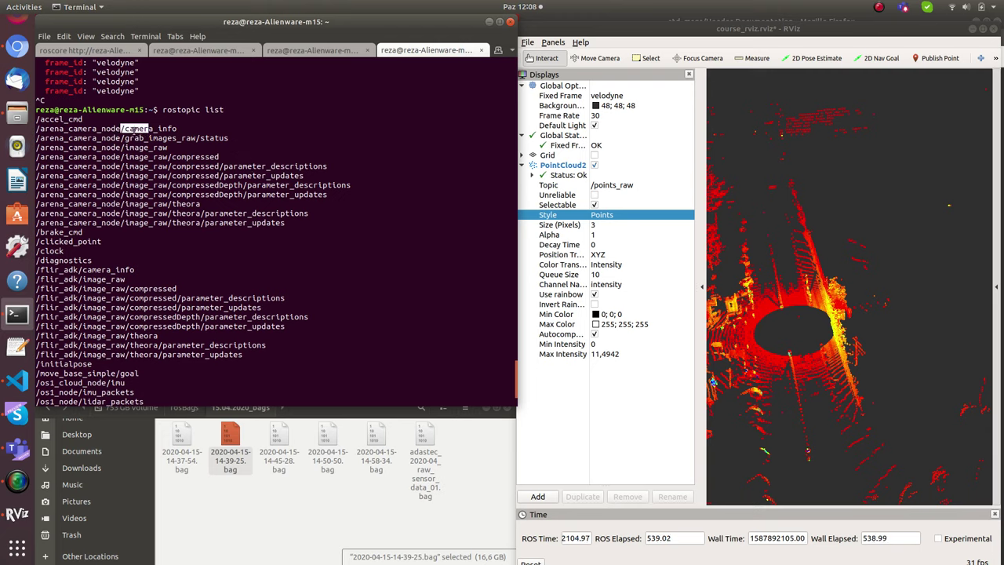
click(130, 129)
drag(126, 128, 177, 128)
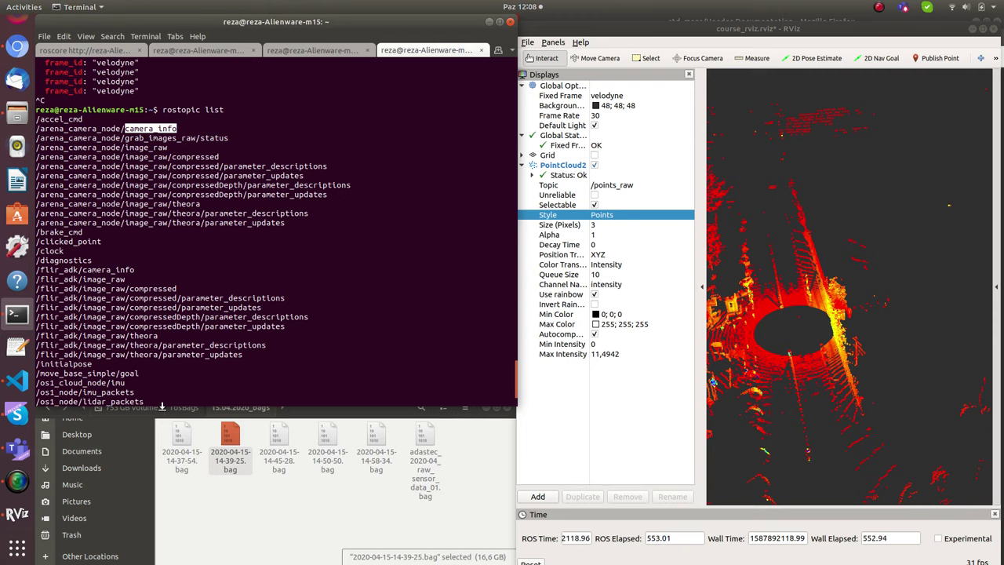
click(196, 235)
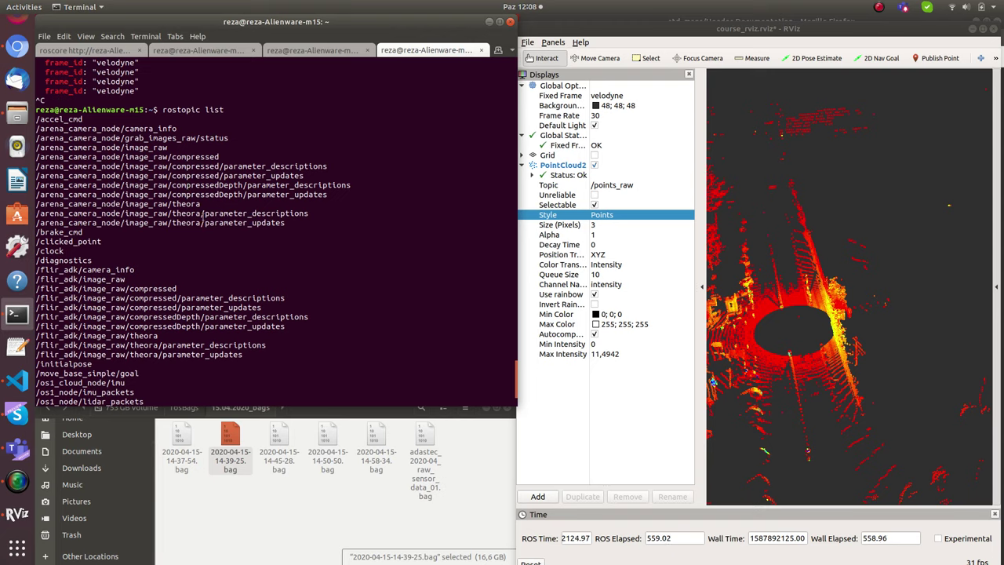
Step: Scroll through the topics and mark the /arena_camera_node/image_raw line
drag(292, 227, 253, 214)
click(156, 214)
scroll(112, 302, down, 3)
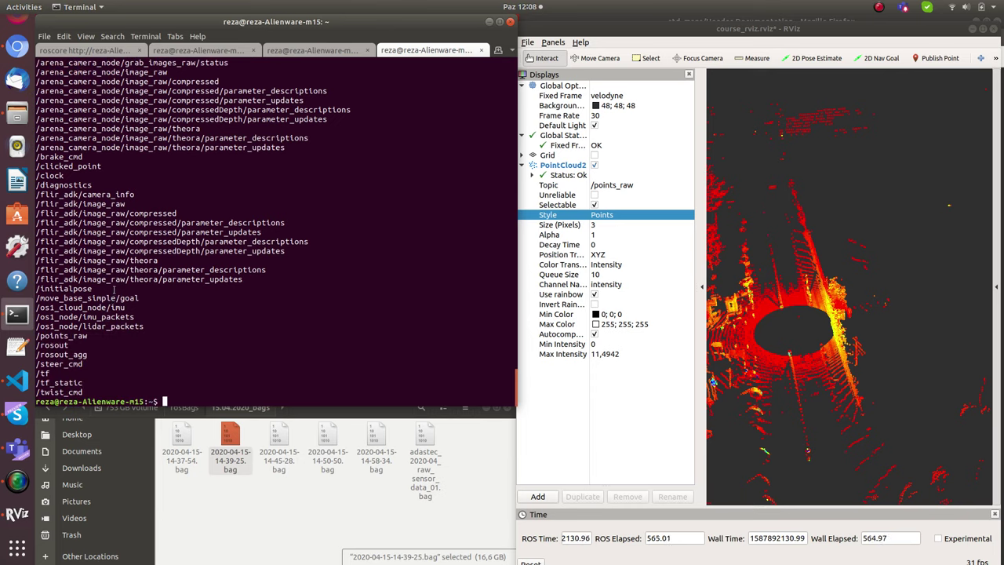
scroll(145, 234, up, 5)
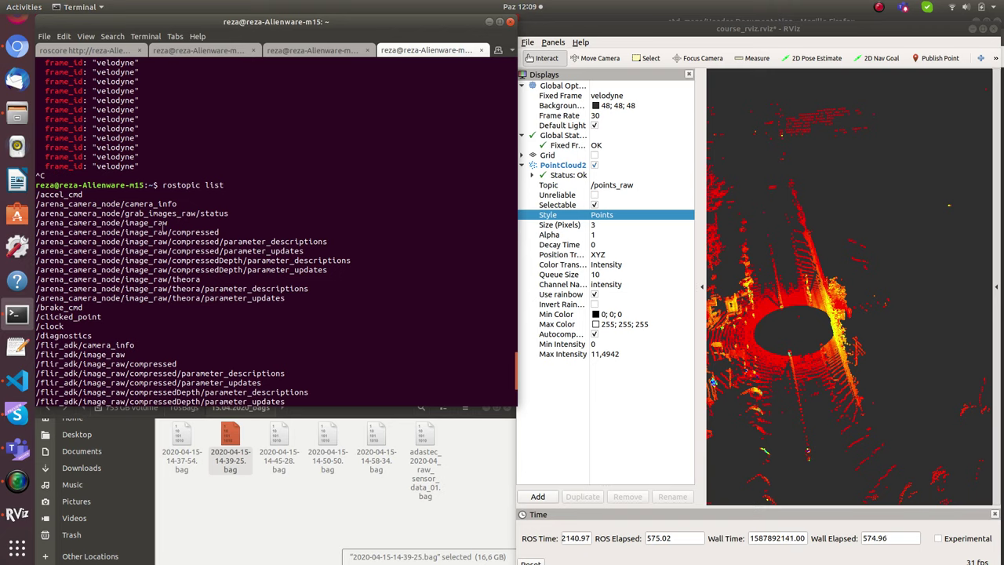
drag(167, 224, 23, 222)
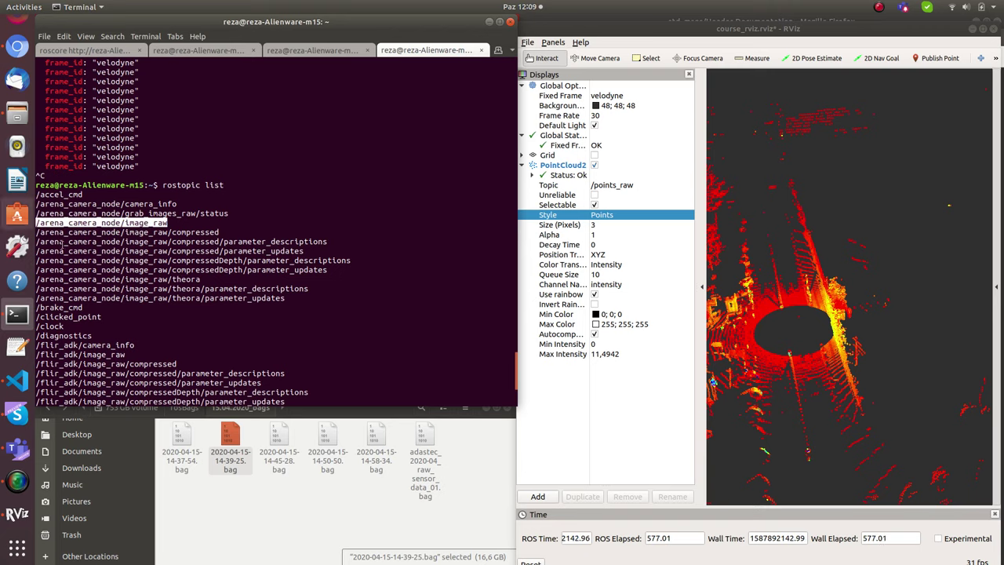
scroll(244, 354, down, 5)
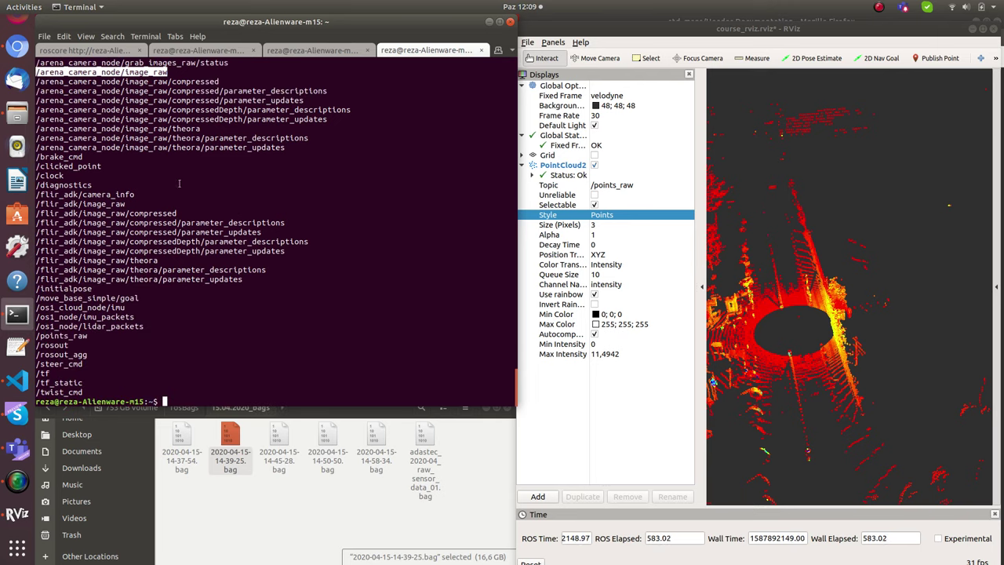
scroll(162, 161, up, 1)
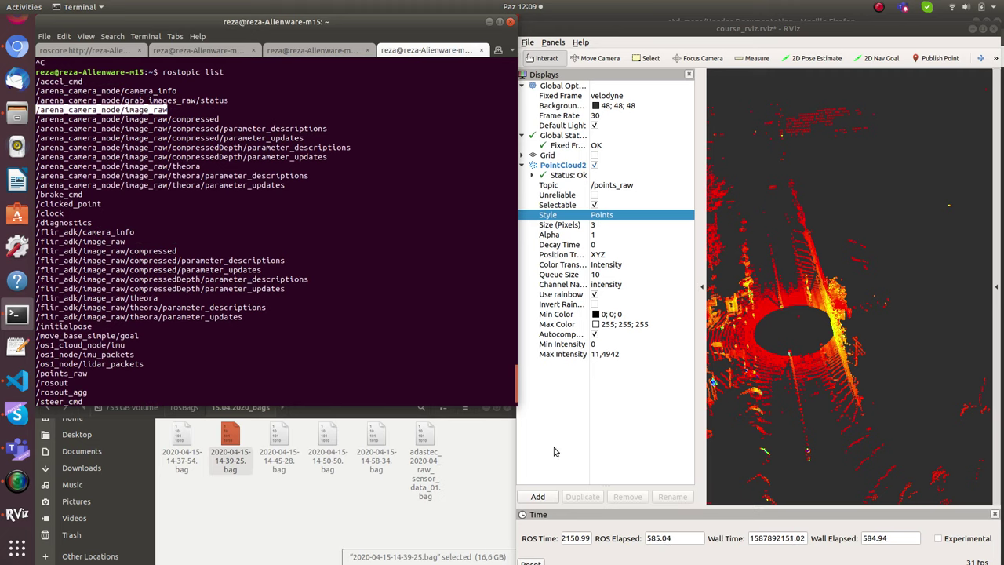
Step: Add a jsk_rviz_plugins OverlayImage display
click(544, 498)
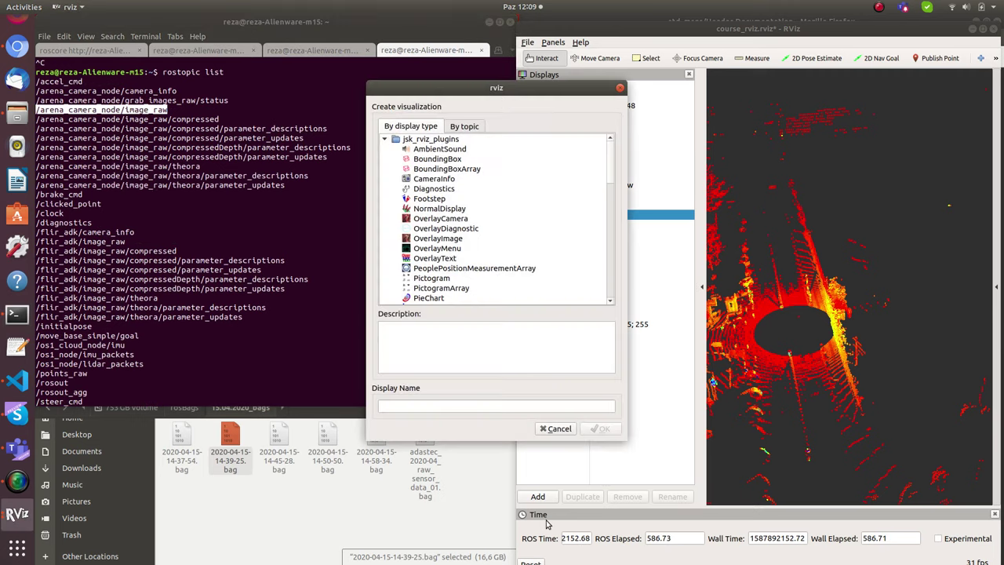
drag(613, 166, 613, 171)
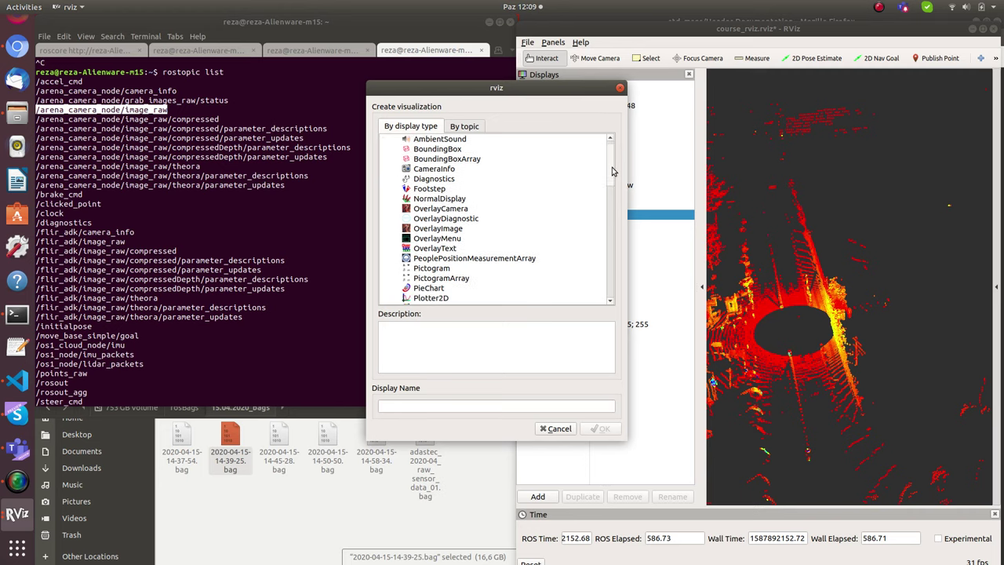
click(459, 229)
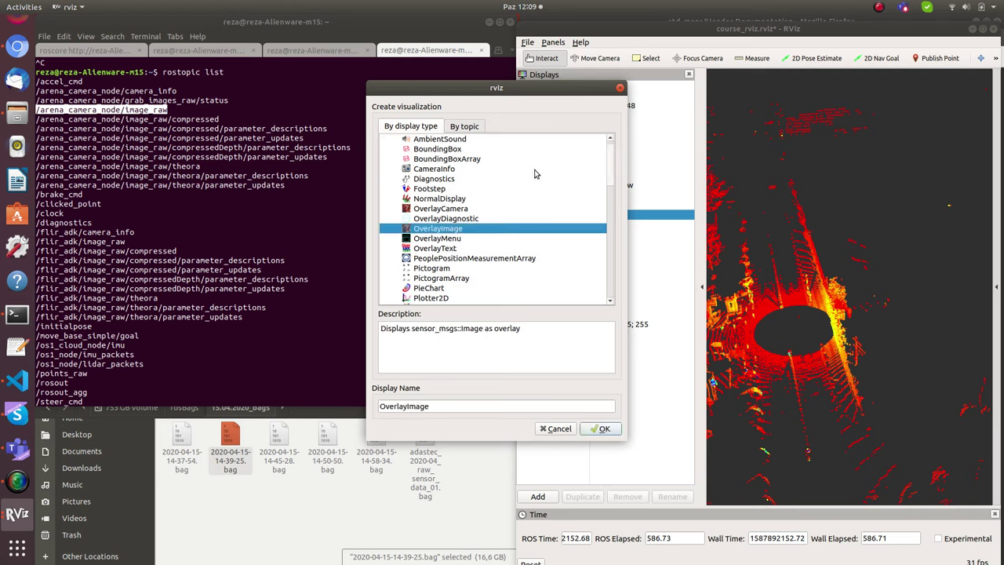
drag(539, 88, 368, 55)
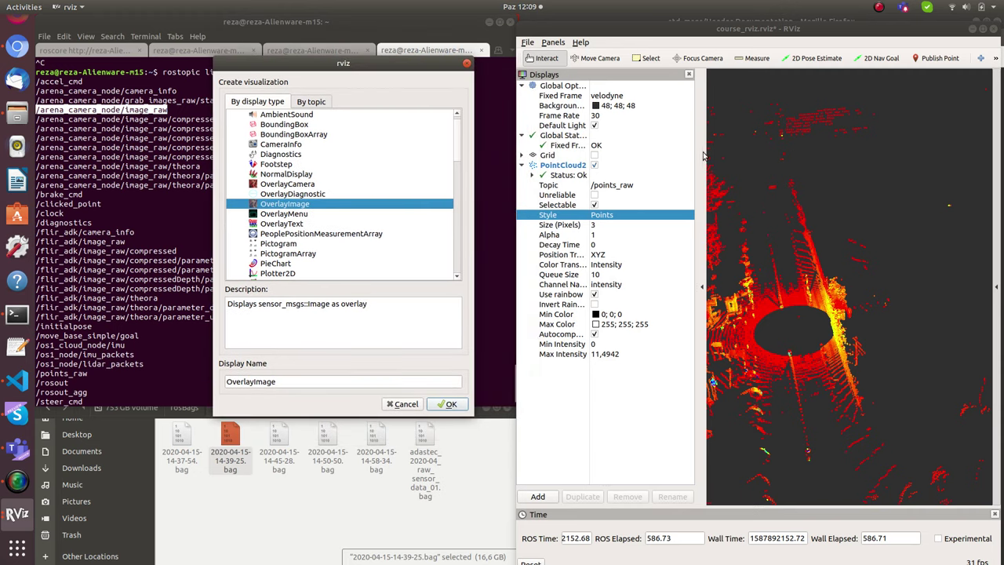
click(447, 404)
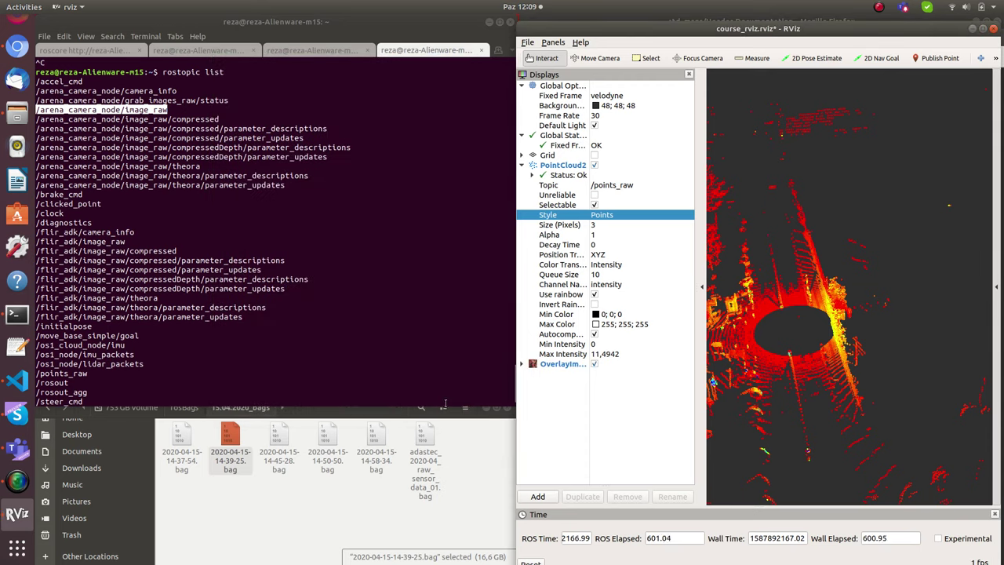
Step: Set the OverlayImage topic to /arena_camera_node/image_raw
click(522, 365)
click(630, 374)
click(686, 373)
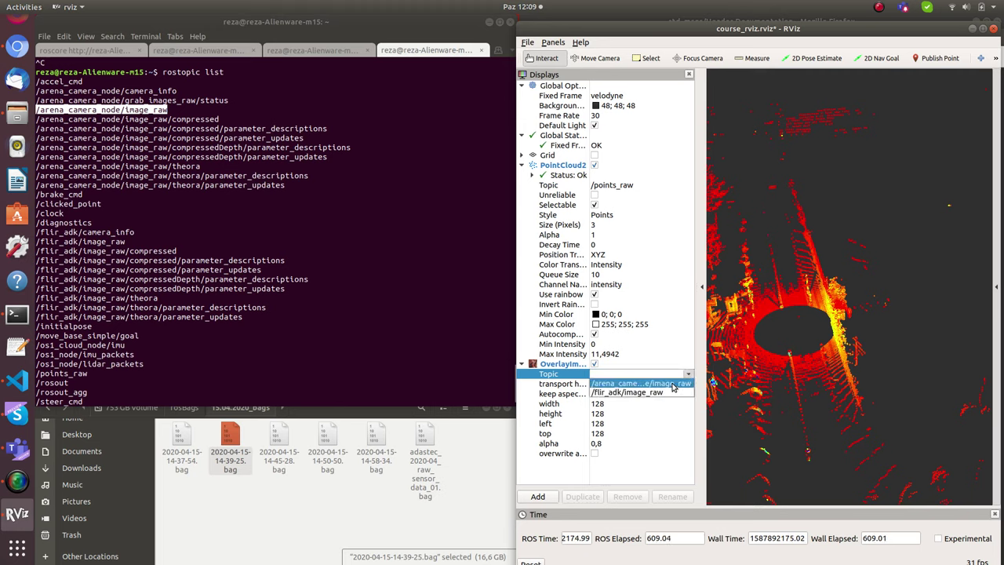
click(672, 383)
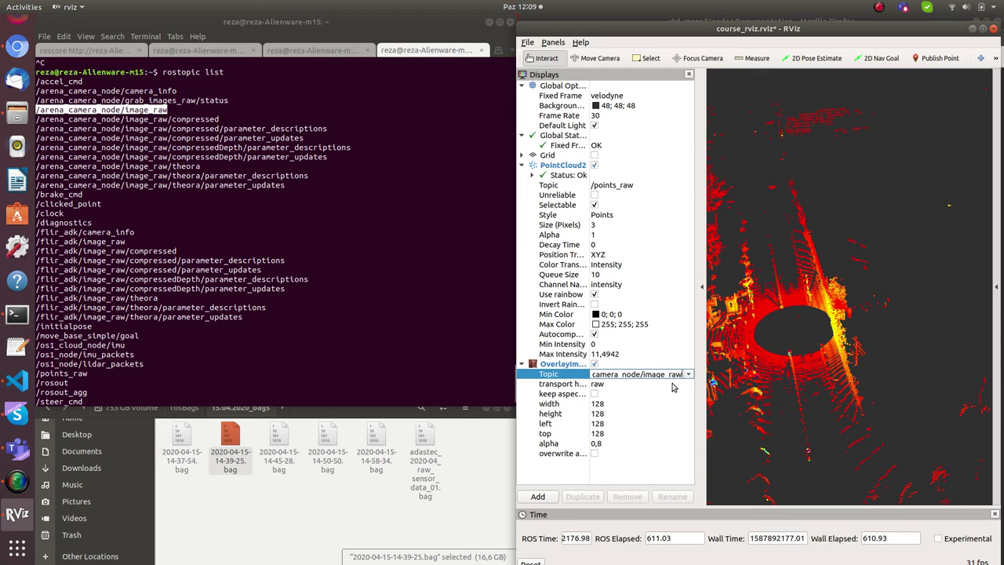
key(Return)
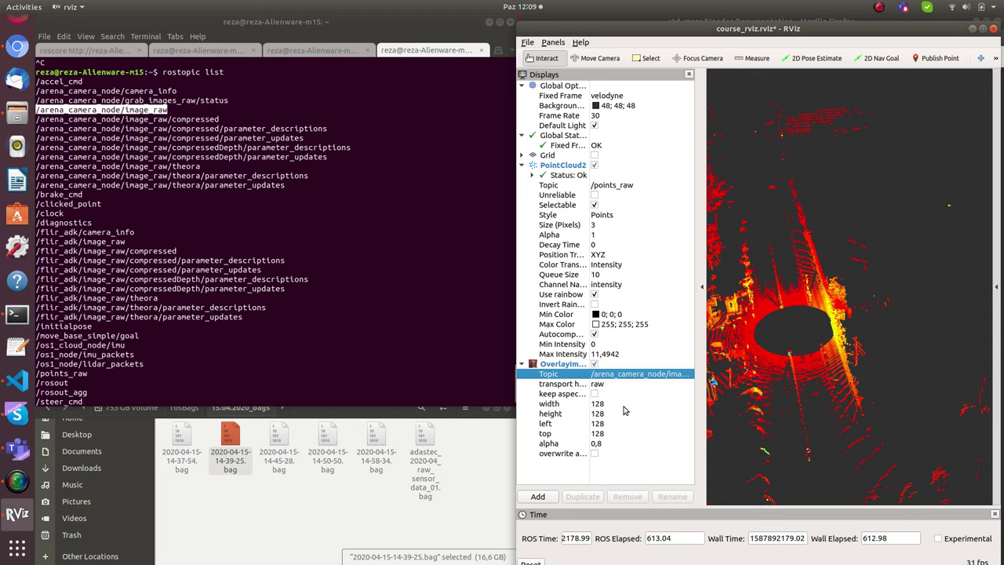
Step: Briefly resume and then pause the bag playback in the rosbag terminal
click(292, 57)
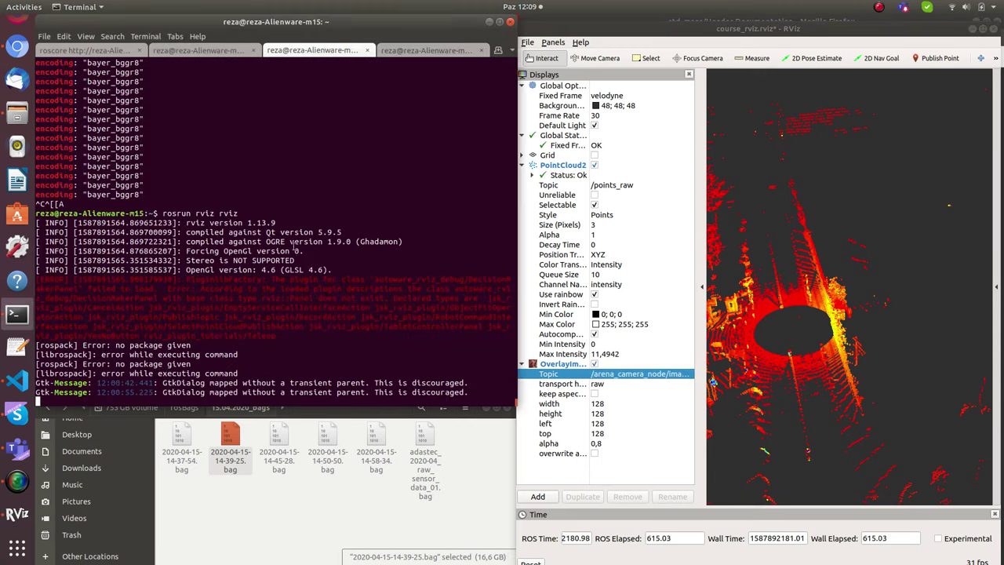
click(225, 53)
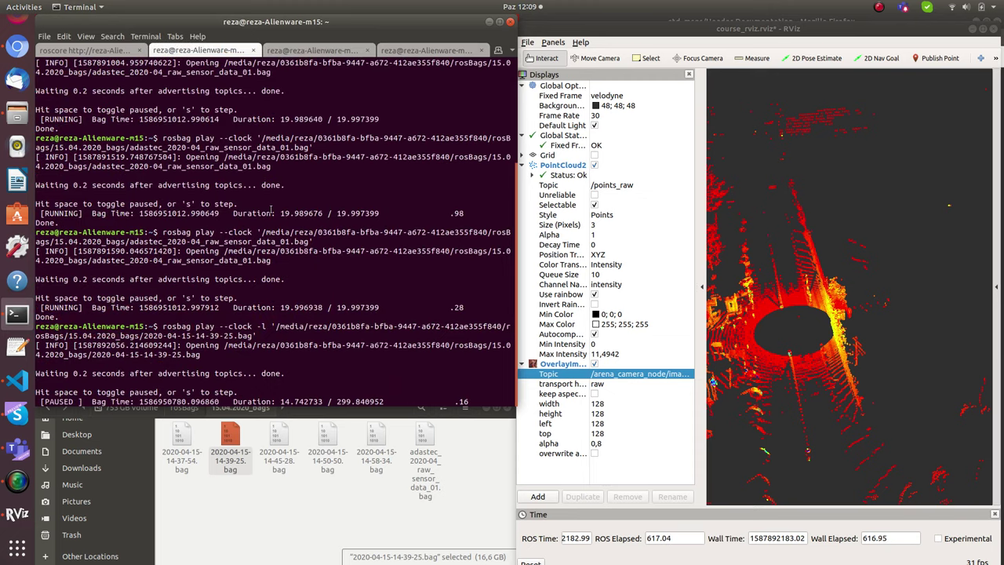
key(space)
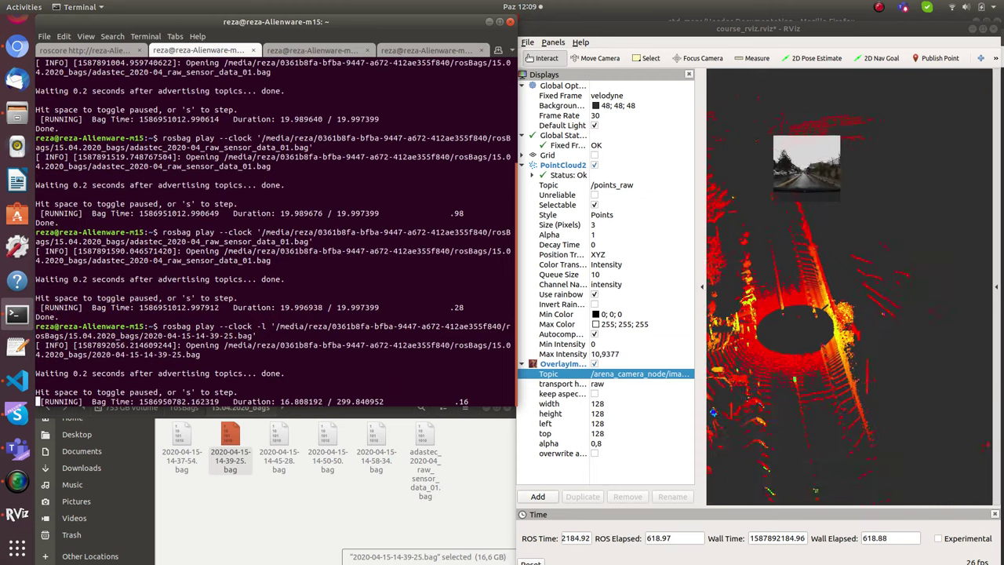
key(space)
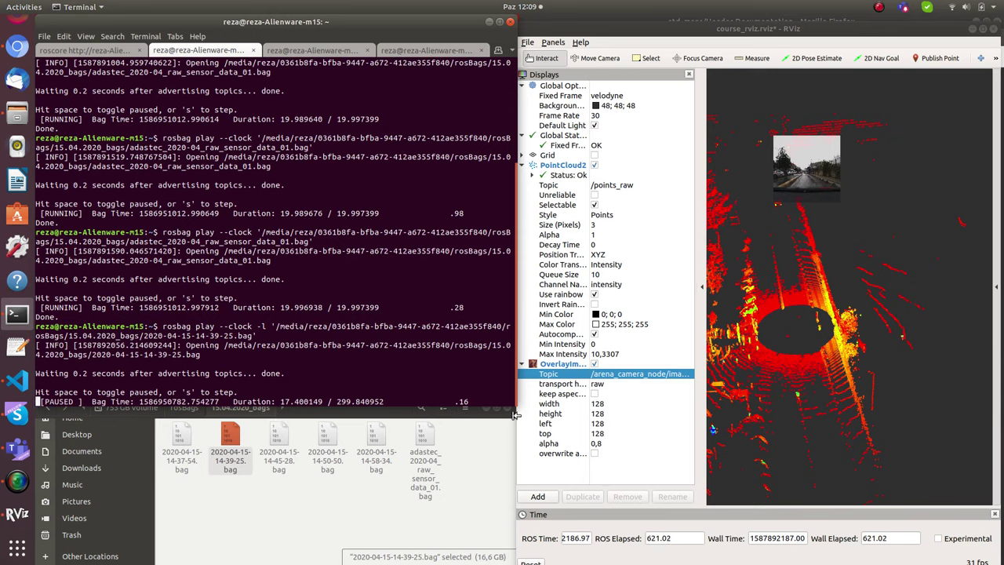
Step: Set the overlay's width to 200, height to 200 and top offset to 10
click(619, 403)
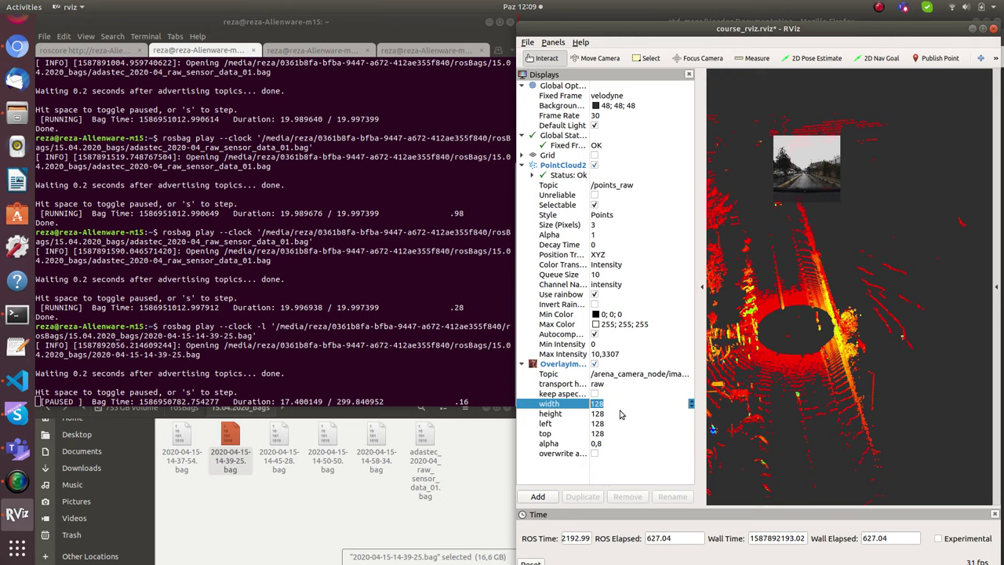
text(200)
key(Return)
click(619, 413)
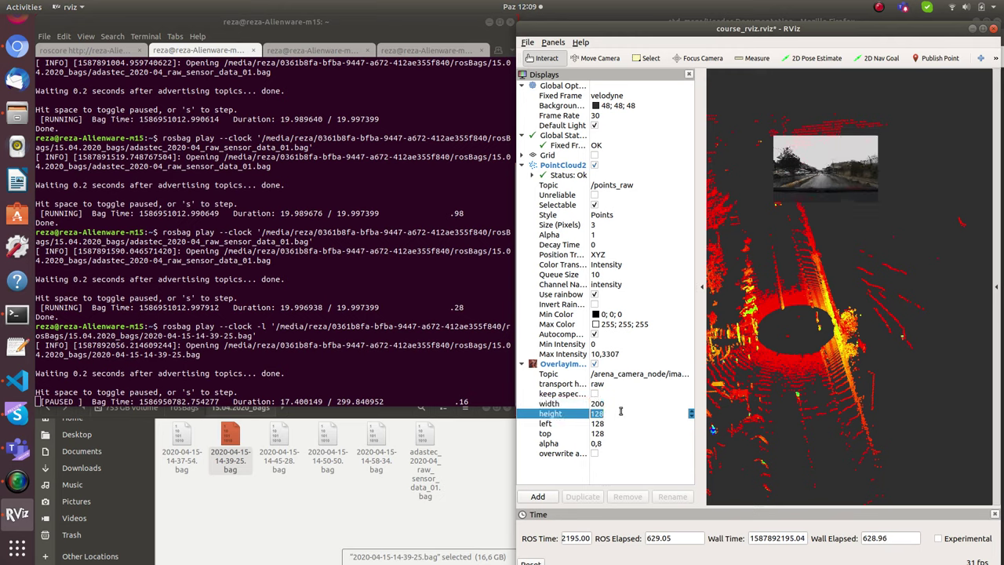
text(200)
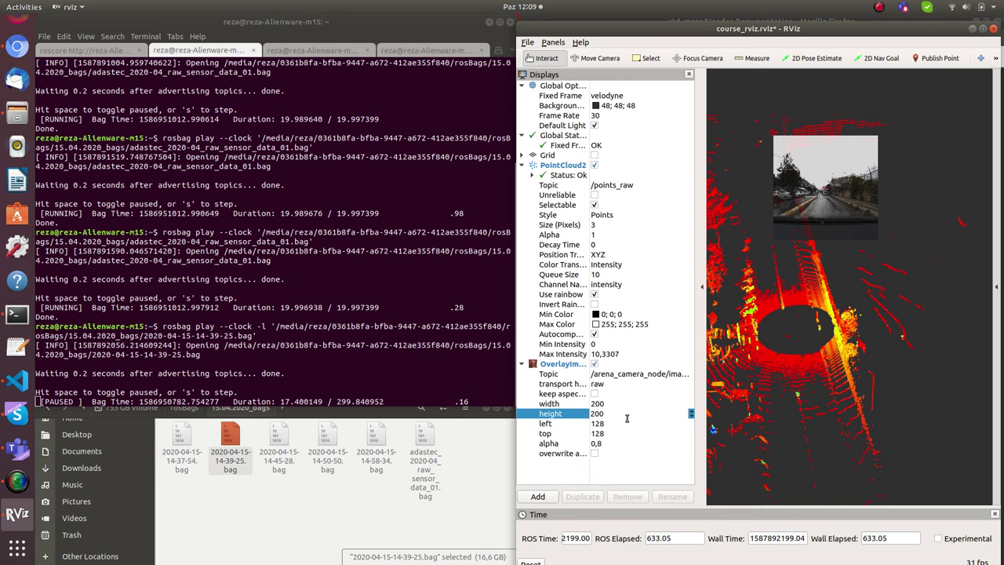
click(625, 433)
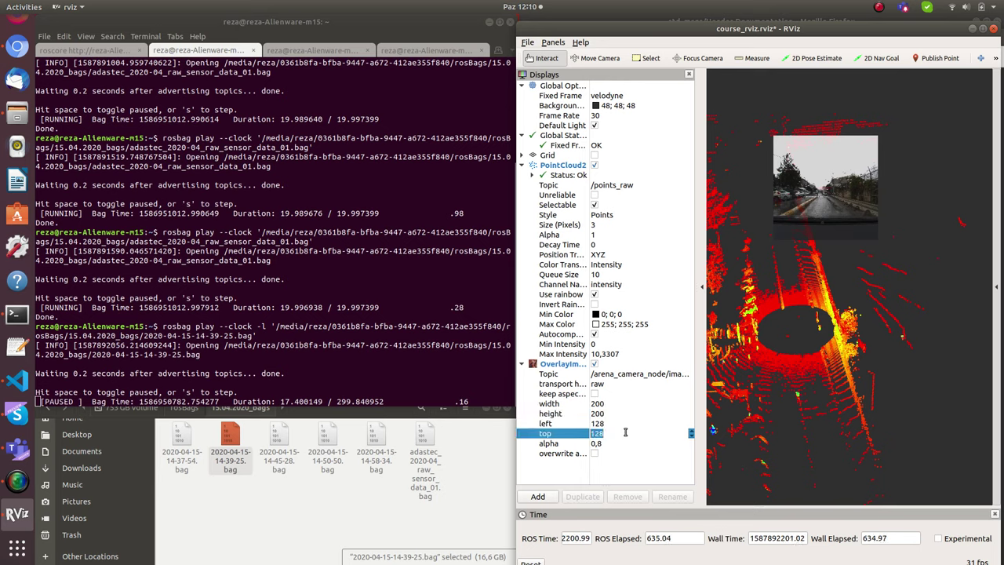
text(10)
key(Return)
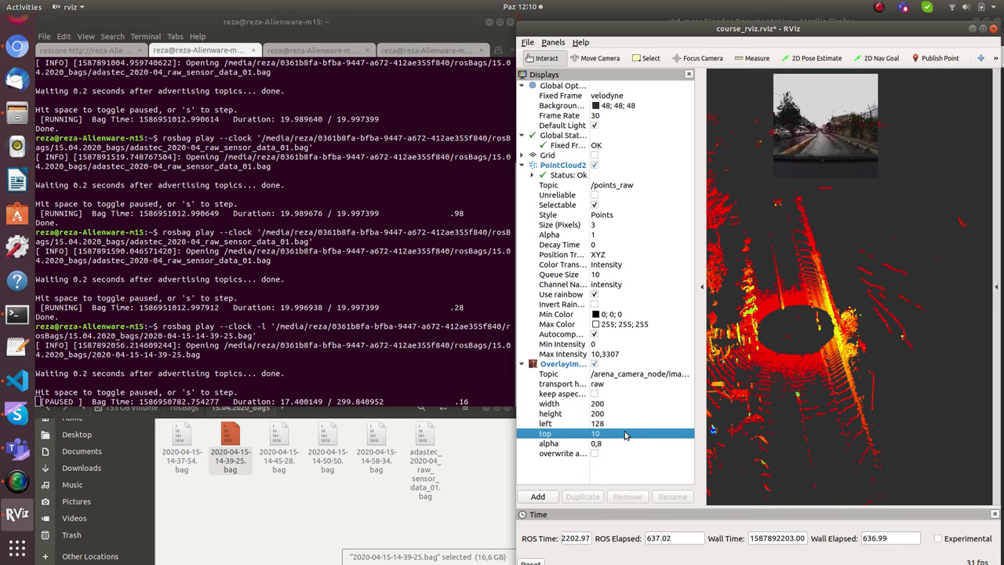
click(274, 274)
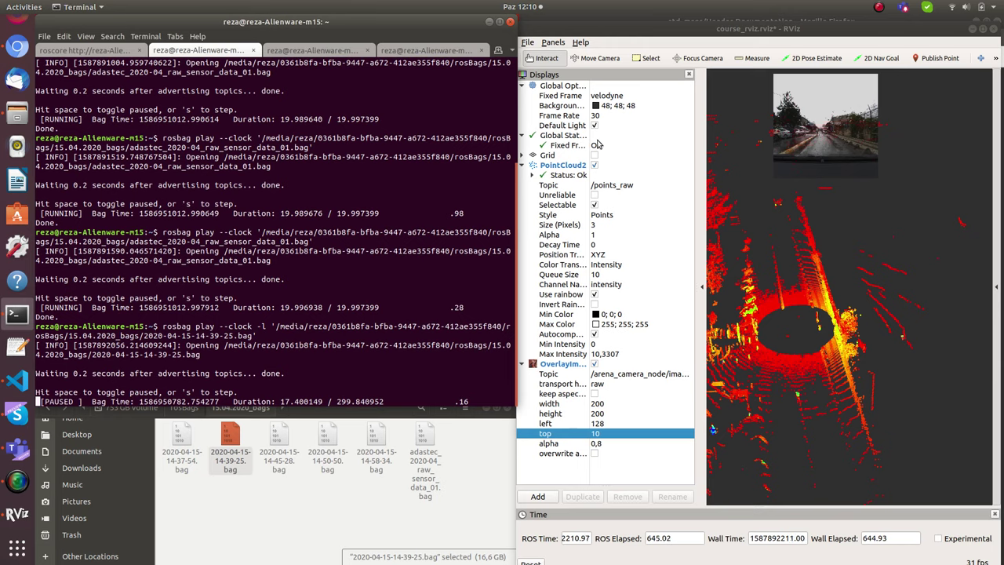
Step: Widen the property-name column, check the velodyne Fixed Frame, and orbit until the street runs vertically
drag(589, 85, 629, 91)
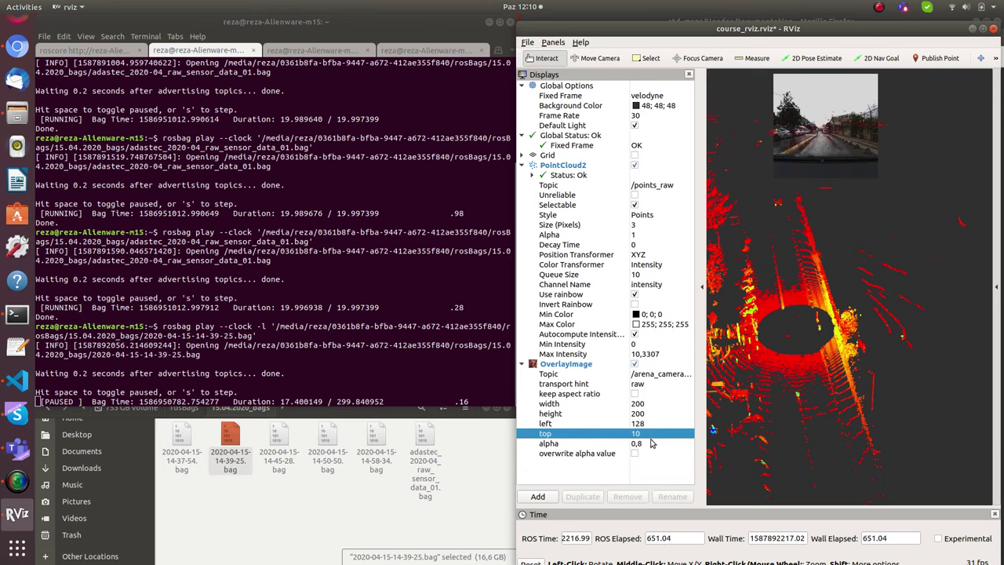
click(654, 96)
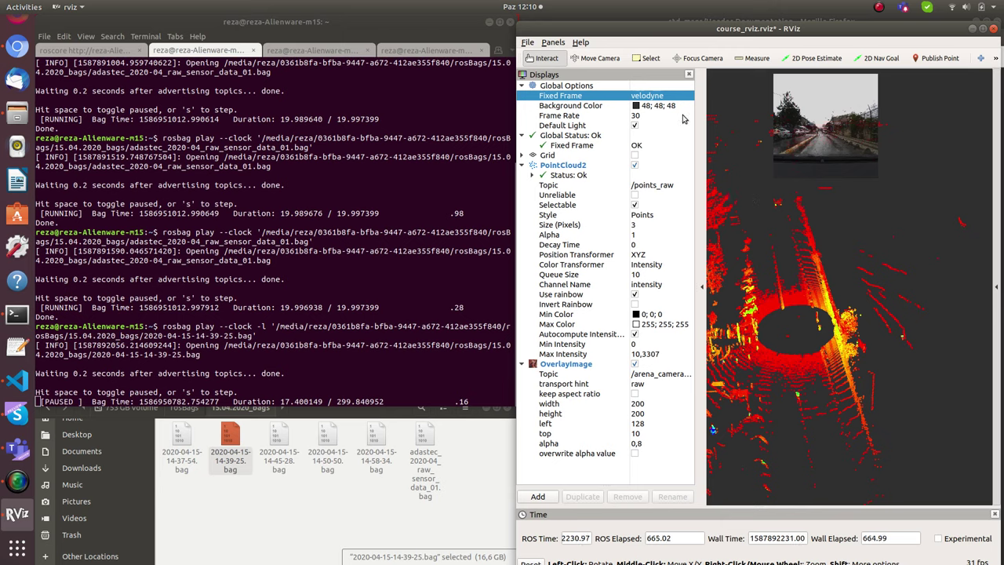
click(786, 306)
drag(786, 306, 792, 331)
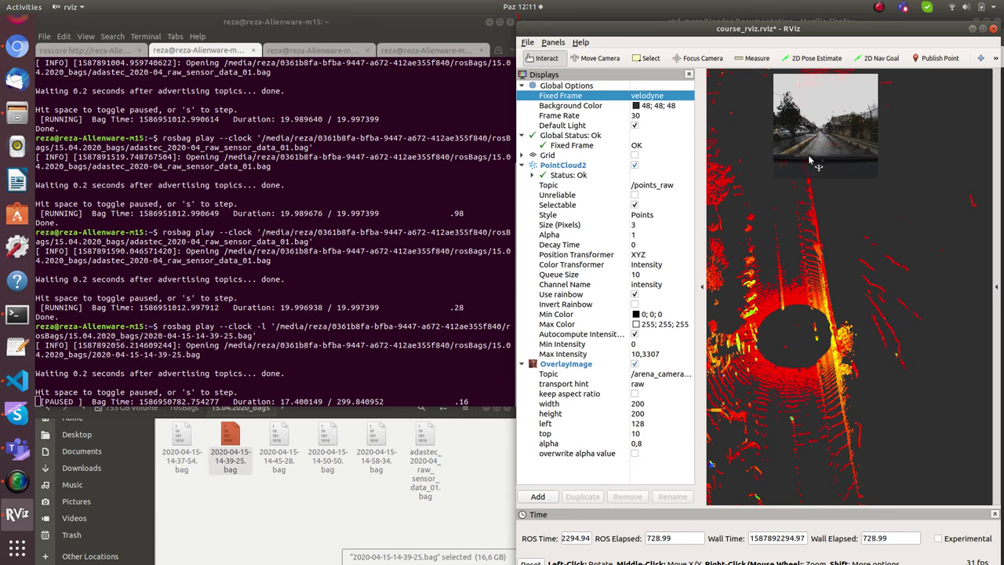
drag(837, 409, 717, 192)
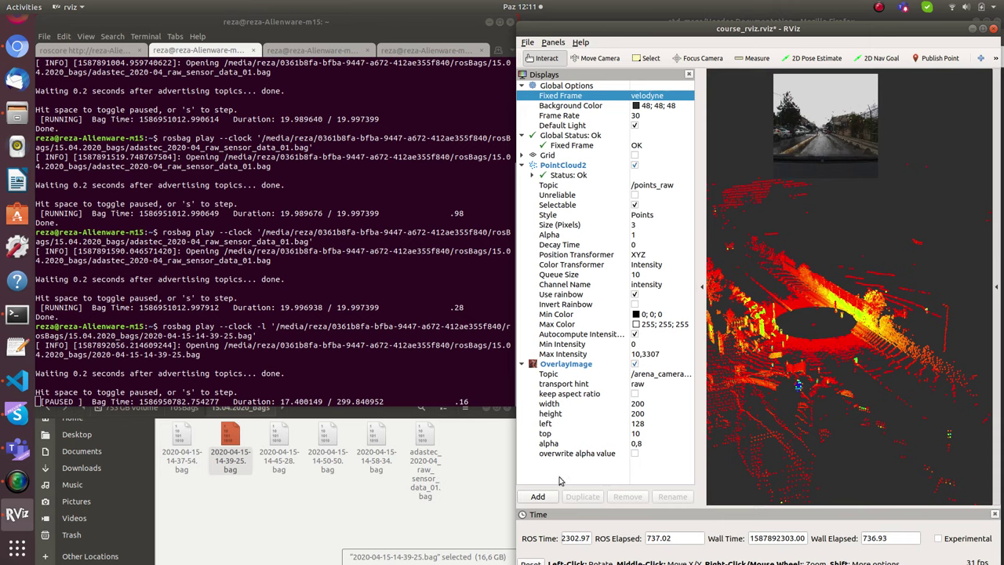
Step: Add a second OverlayImage display on the /flir_adk/image_raw thermal topic
click(372, 305)
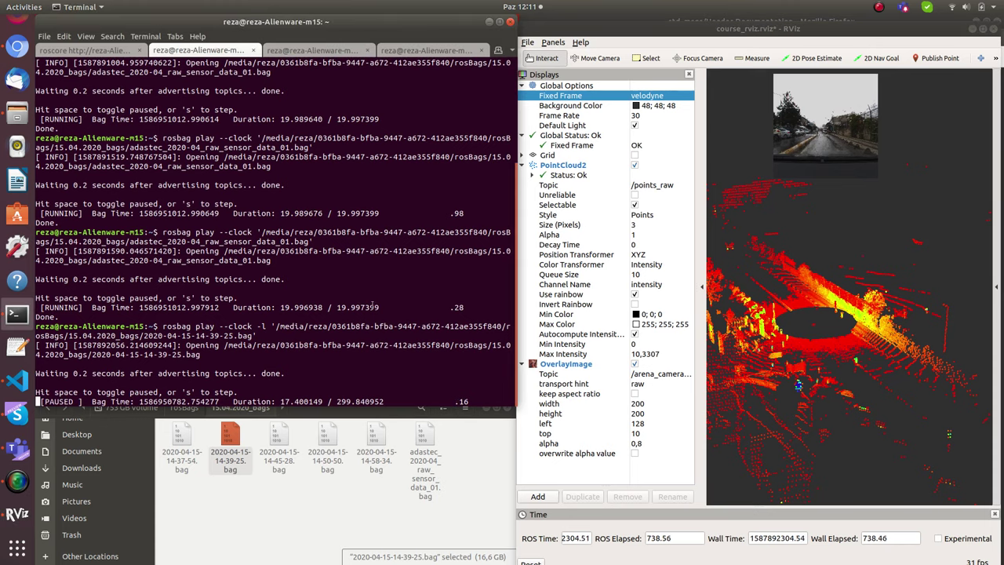
click(538, 496)
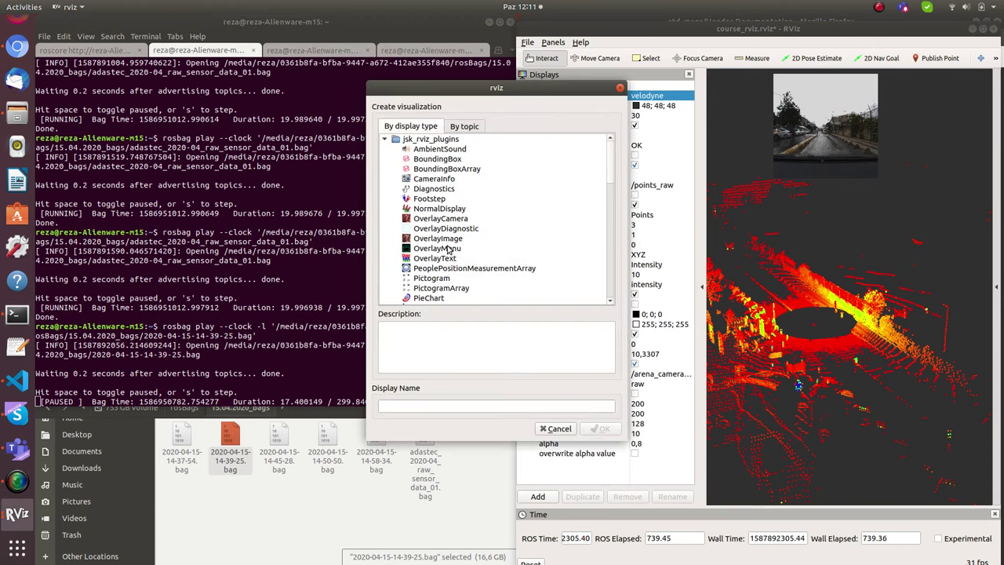
click(452, 239)
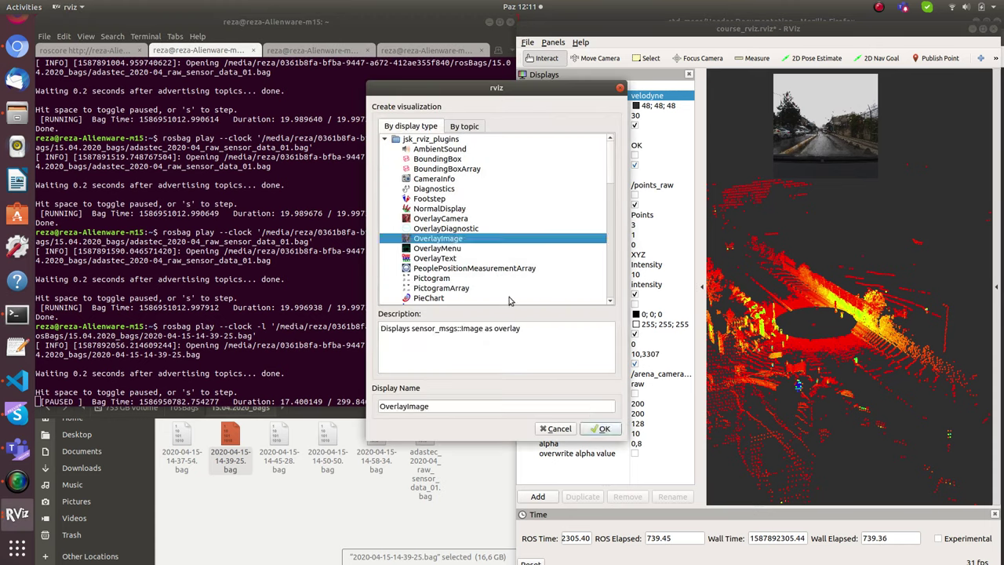
click(600, 429)
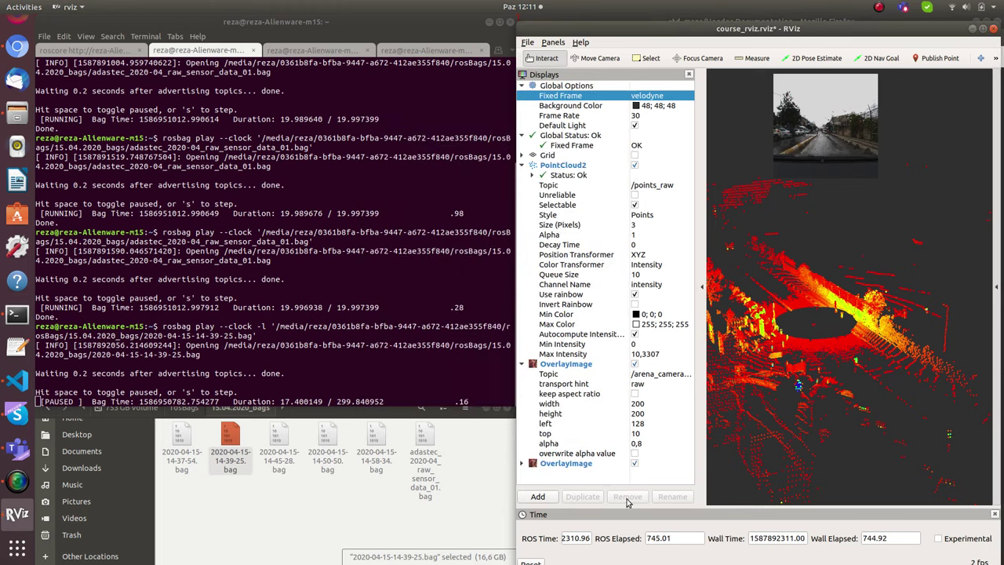
scroll(635, 444, down, 3)
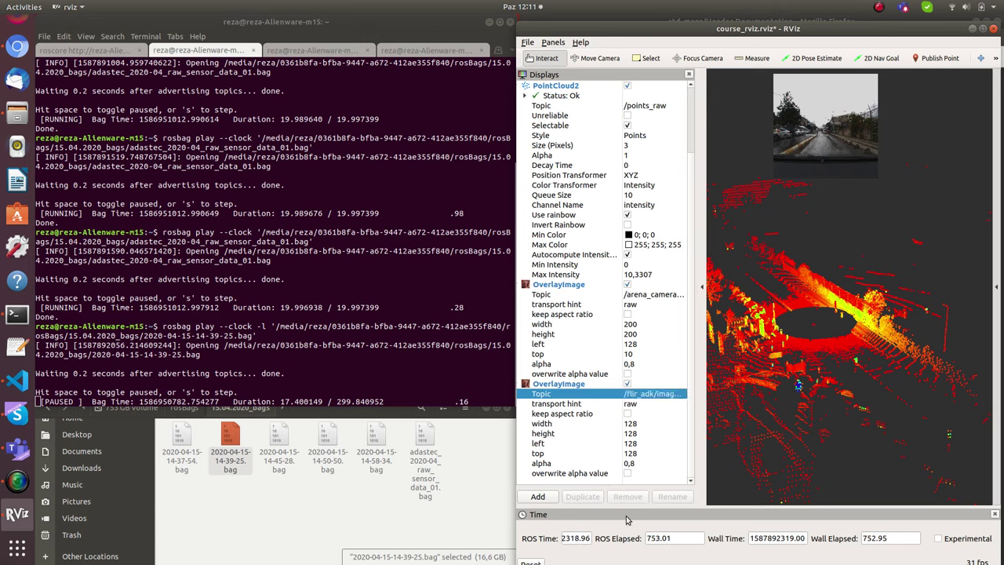
Step: Step the paused bag forward twice so the 128×128 thermal image appears
click(188, 162)
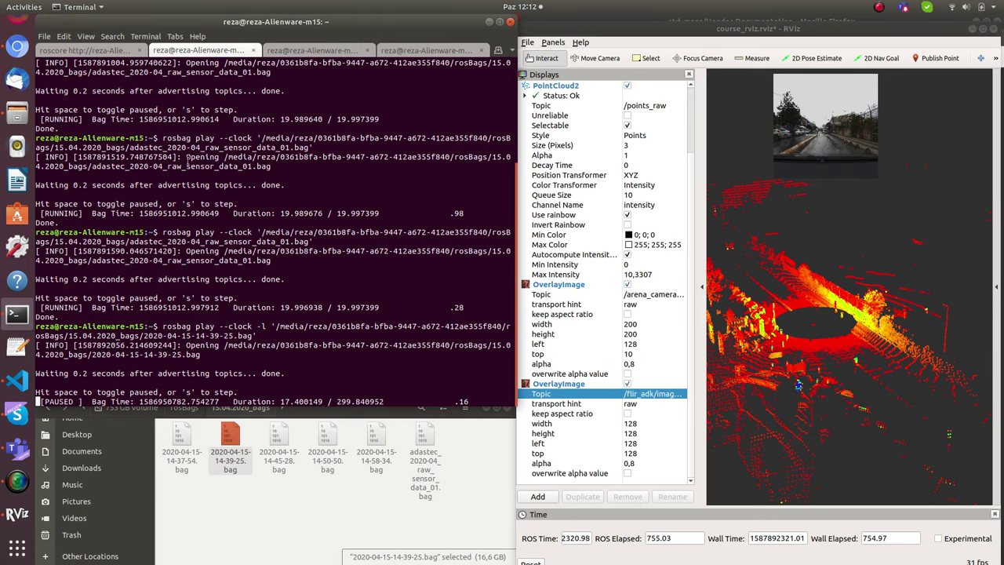
key(space)
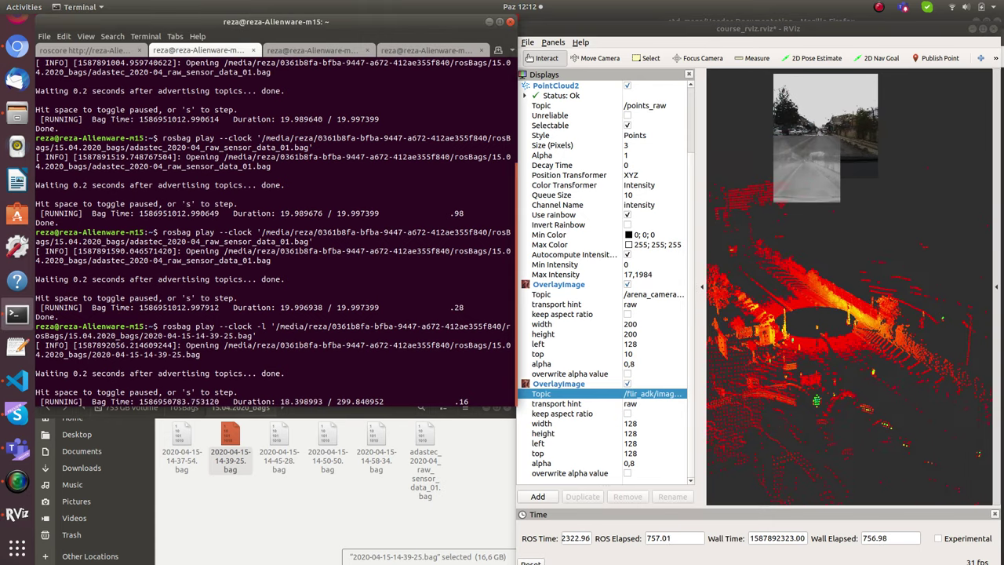
key(space)
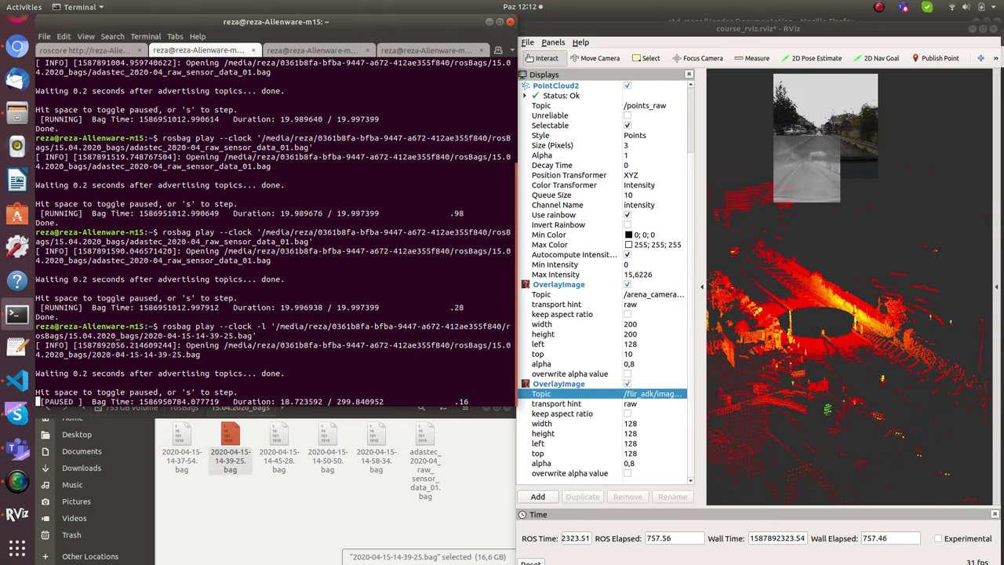
Step: Size the thermal overlay to 200×200 with top offset 10 and left offset 340
click(647, 423)
text(200)
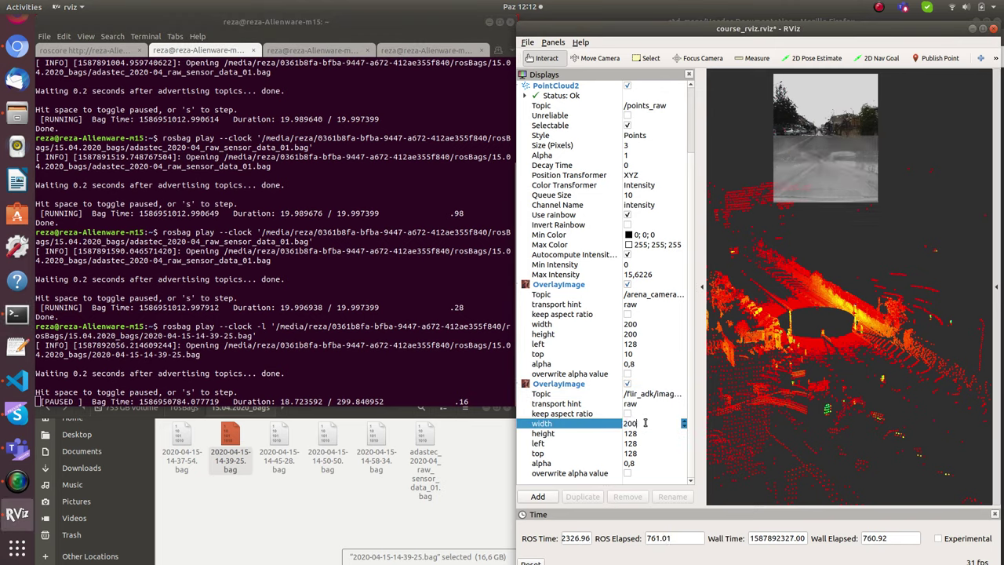
text(200)
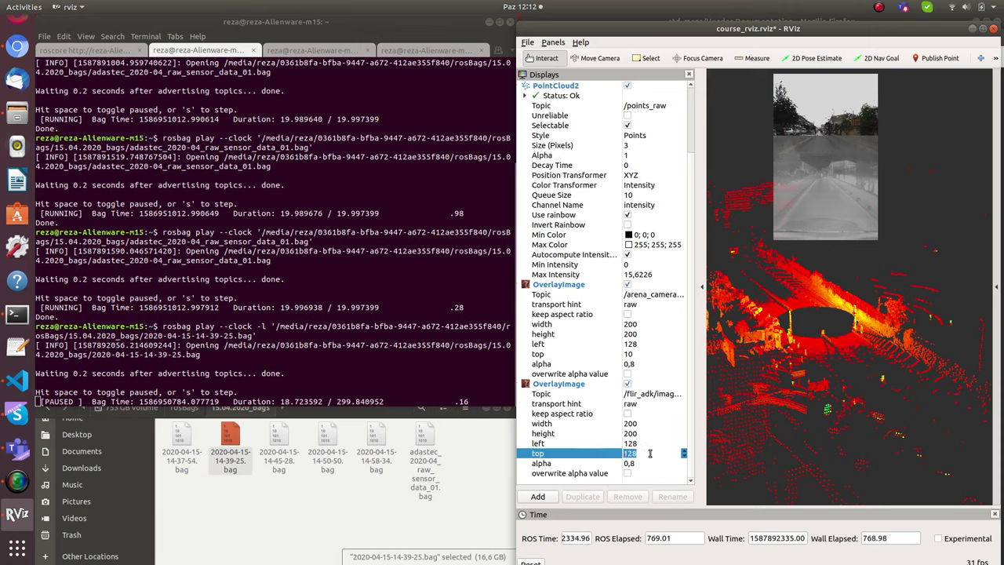
text(10)
key(Return)
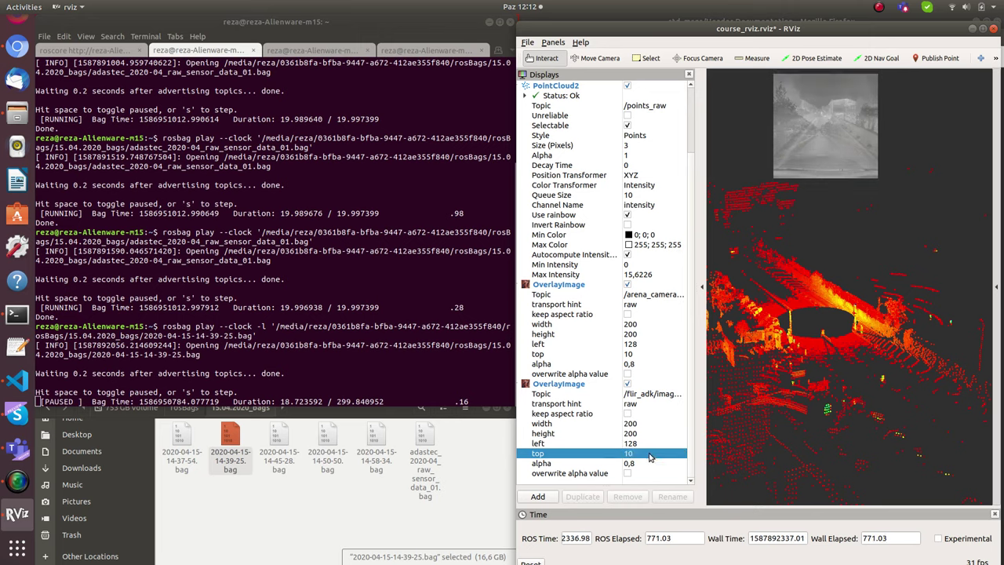
double_click(656, 443)
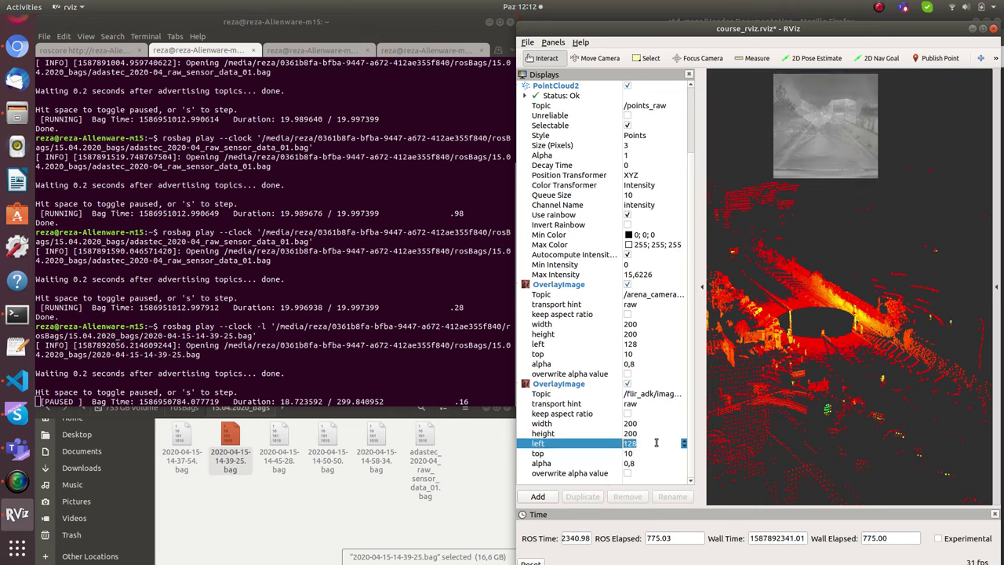
text(3)
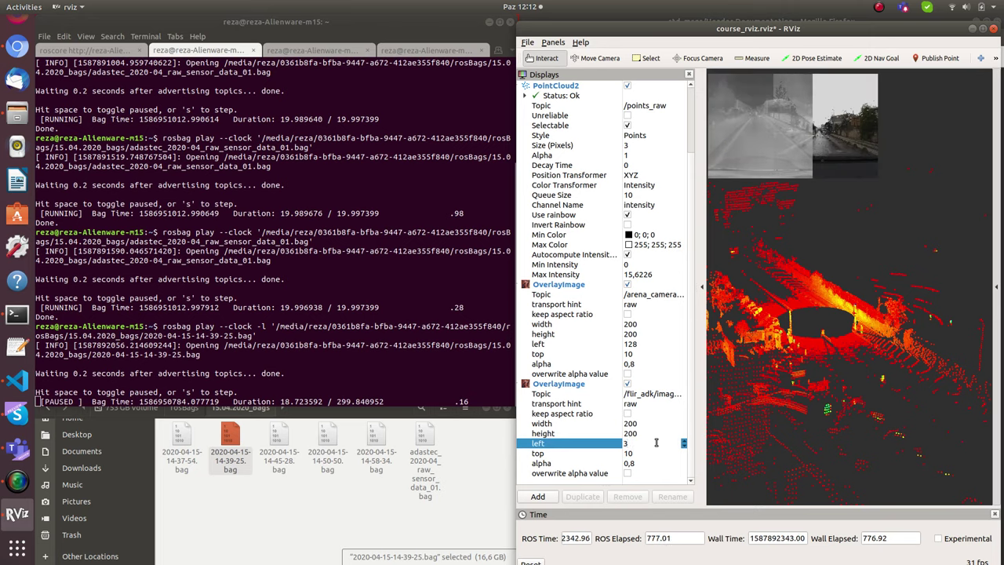
text(40)
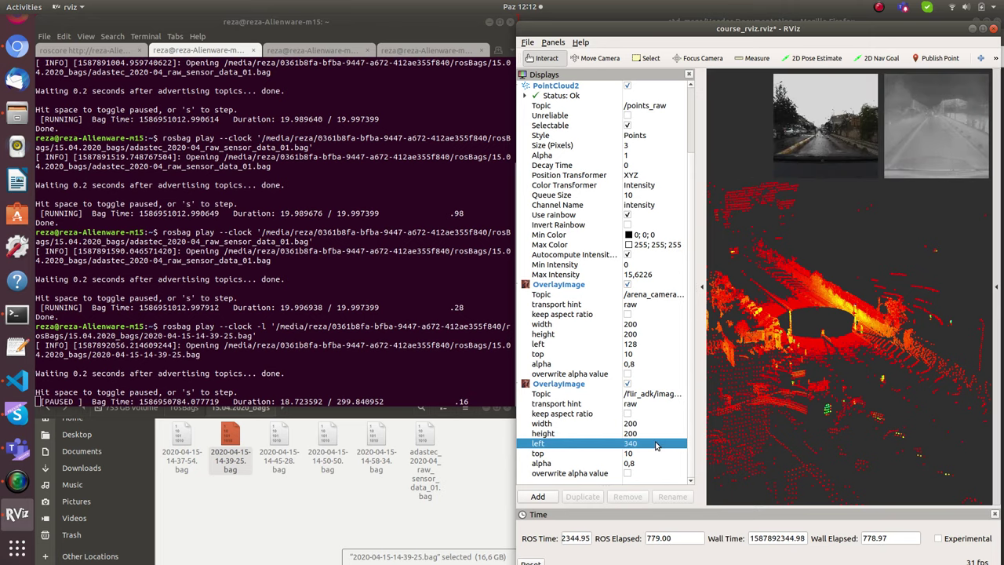
Step: Hide the display list to widen the 3D view and resume bag playback
click(698, 309)
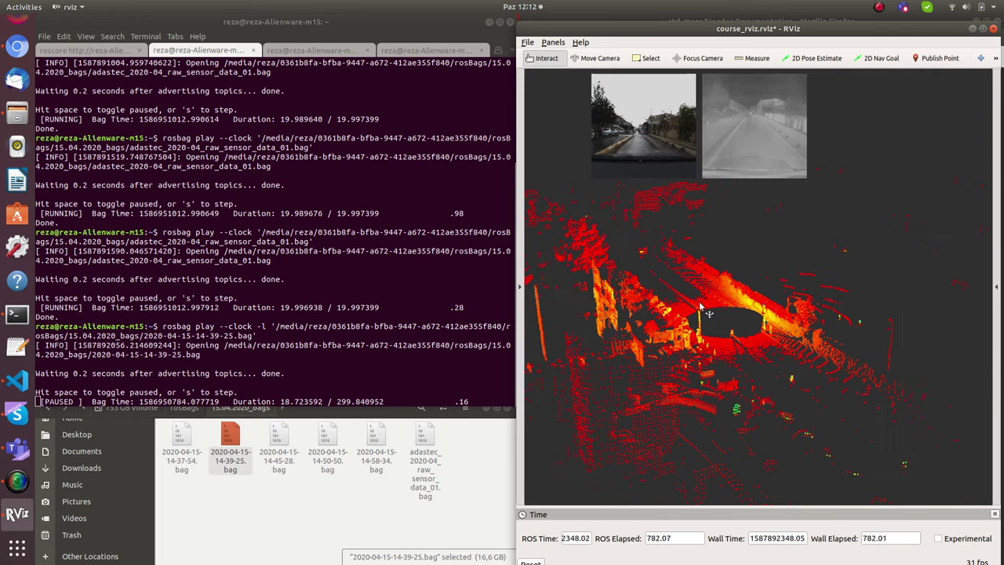
click(297, 233)
key(space)
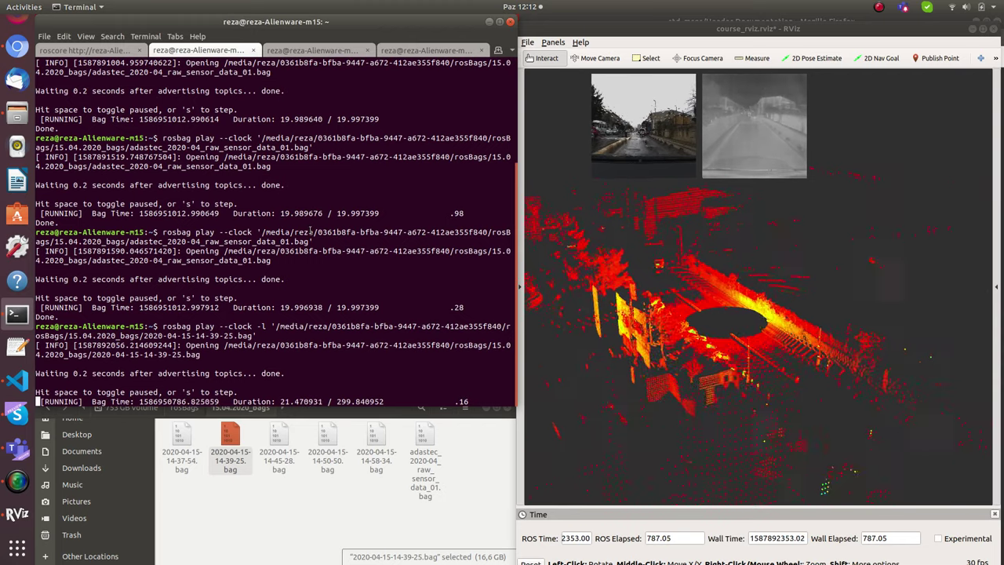
click(692, 396)
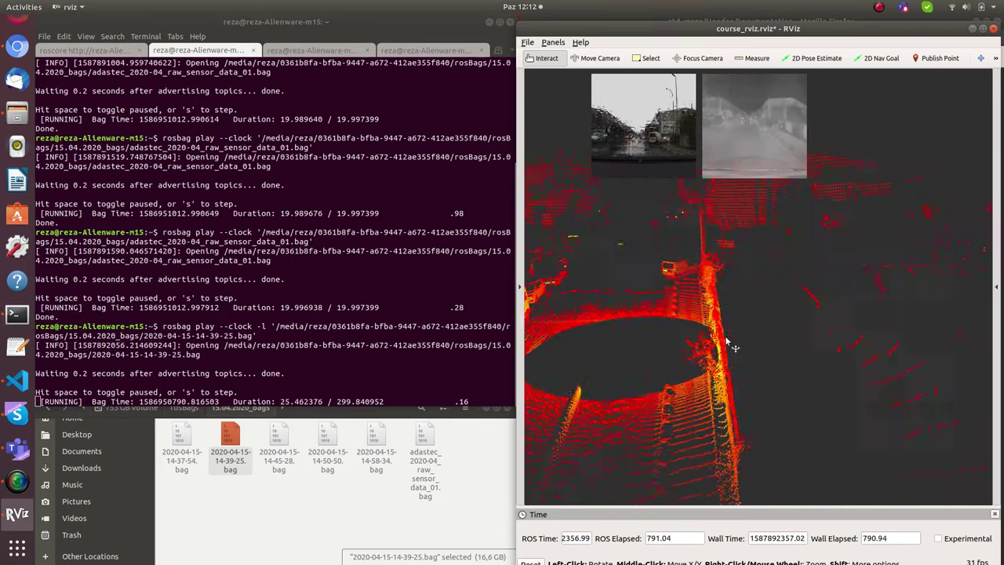
Step: Pause the bag and orbit around the lidar street cloud from several angles
click(330, 255)
key(space)
drag(666, 357, 696, 361)
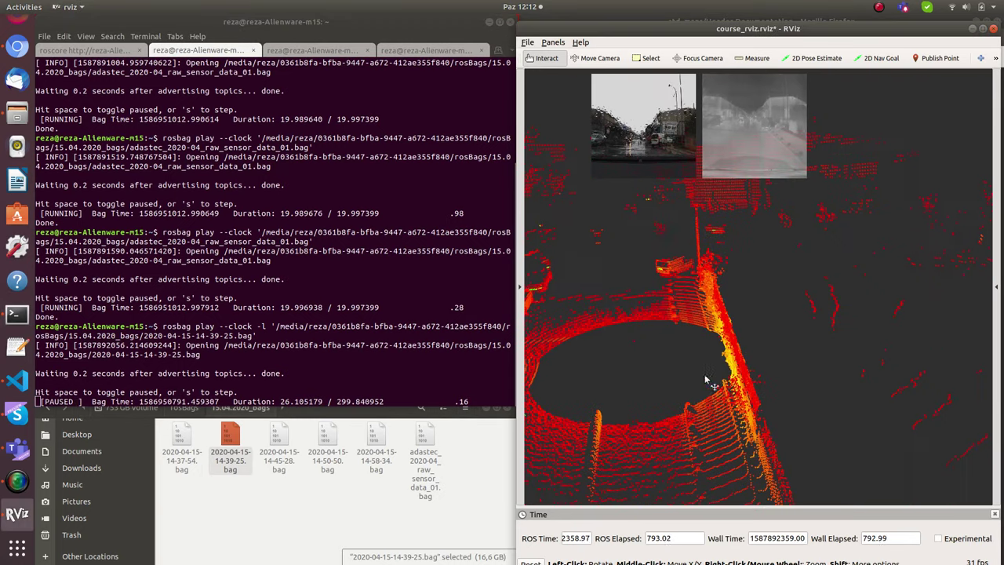
drag(681, 269, 643, 257)
drag(637, 484, 604, 436)
Step: Briefly resume, pause again for one more orbit, then let playback continue
click(281, 318)
key(space)
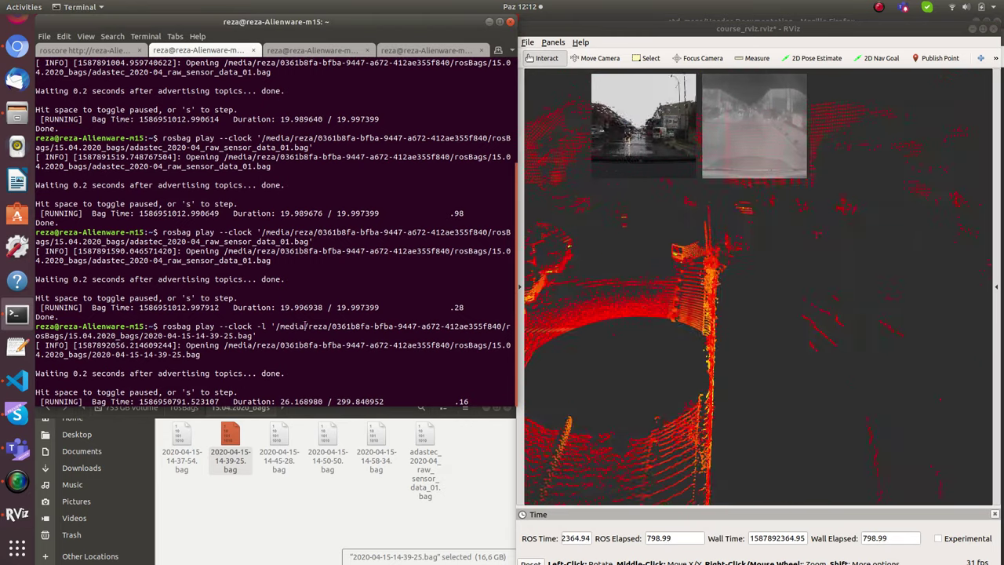
key(space)
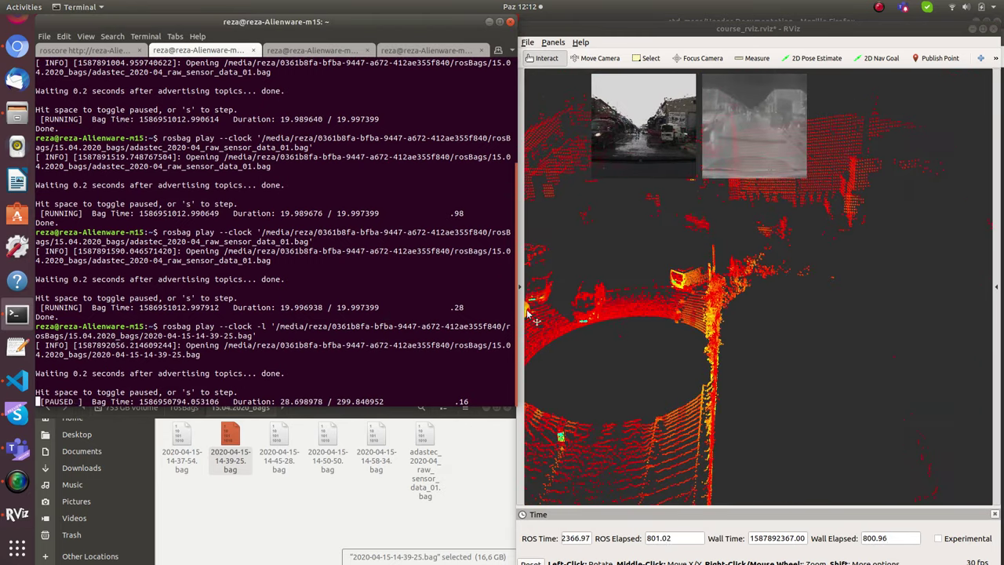
drag(639, 321, 586, 288)
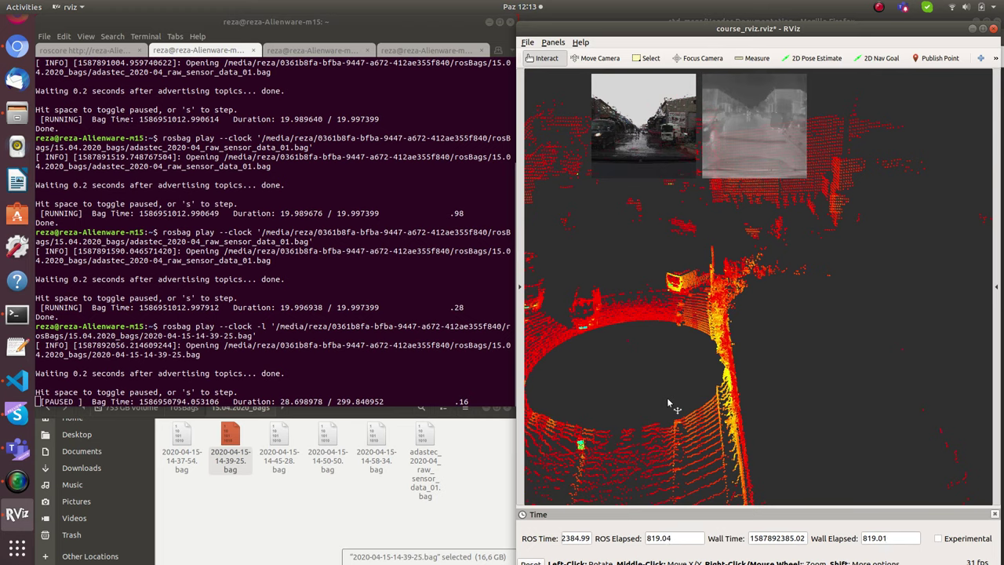
key(alt+Tab)
key(space)
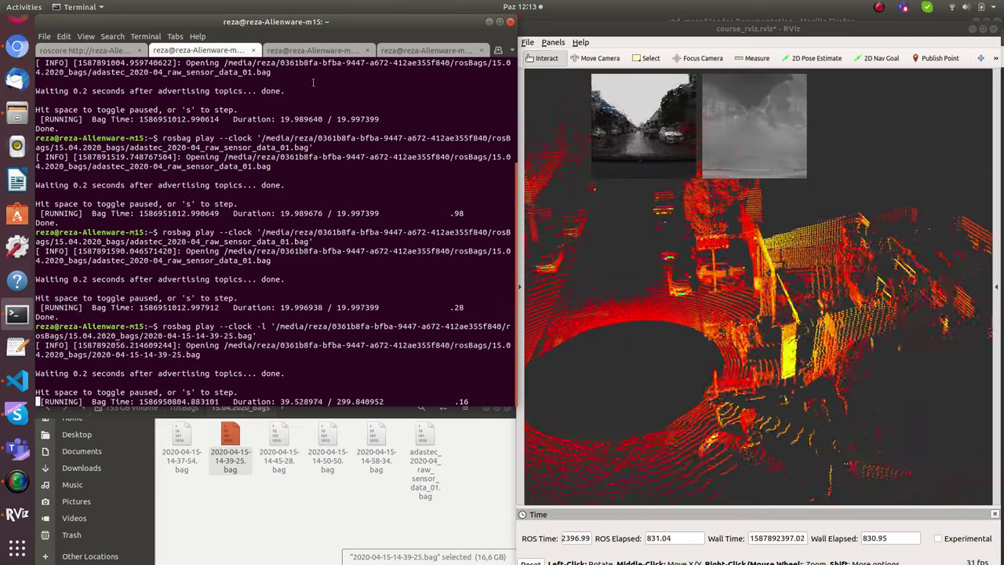
Step: Show the rostopic list tab and scroll to its end: /steer_cmd, /tf, /tf_static, /twist_cmd
click(306, 50)
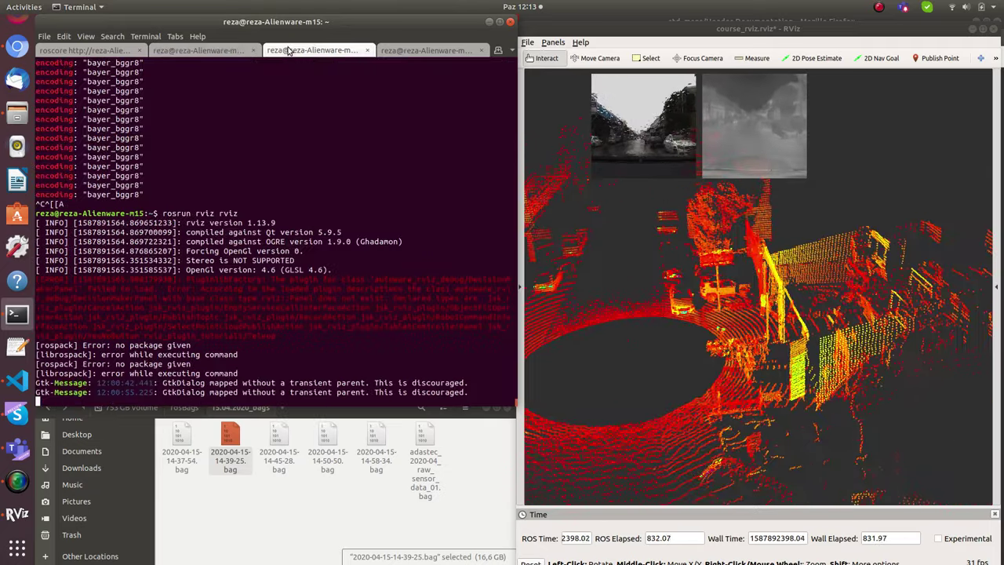
click(434, 51)
click(439, 235)
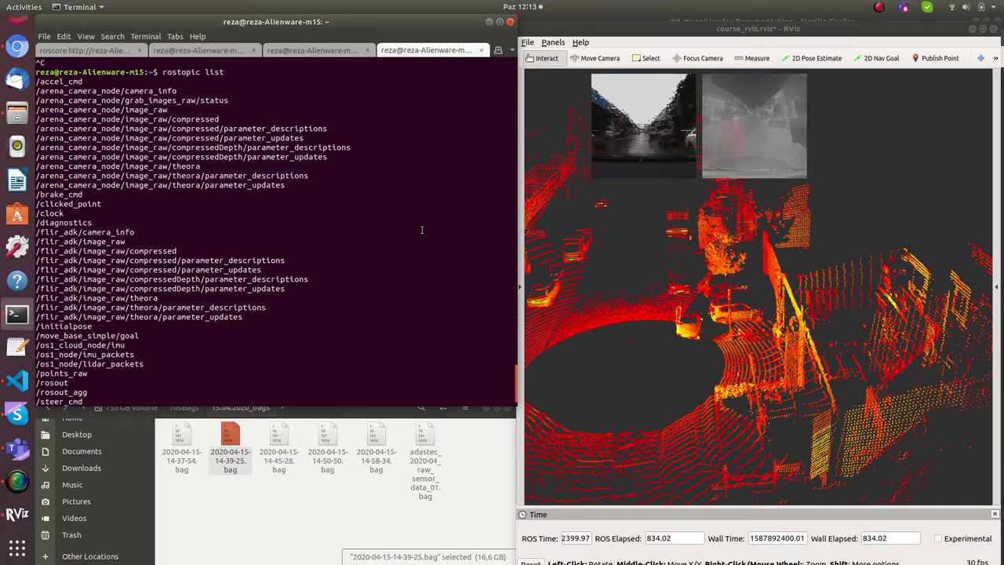
click(730, 387)
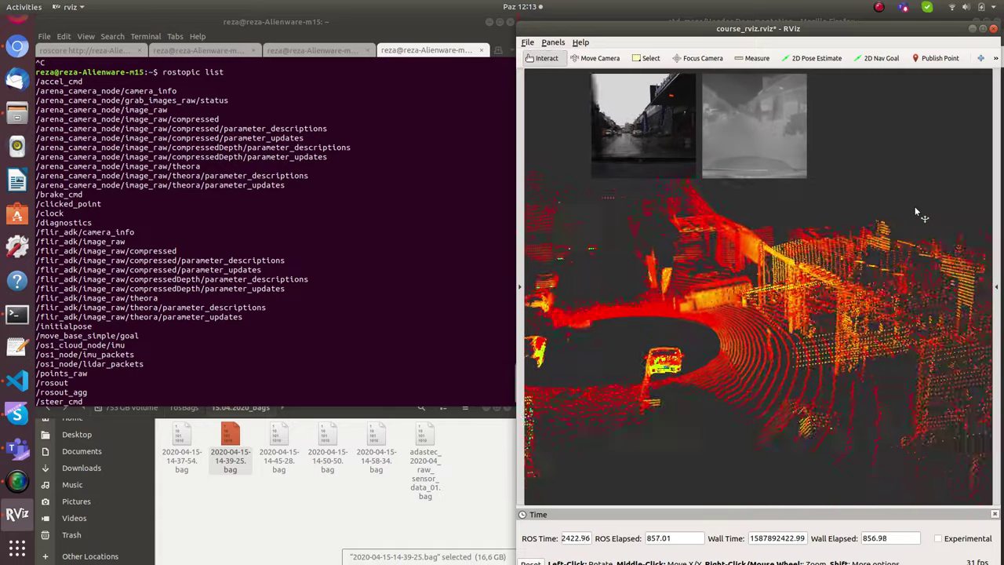
click(325, 236)
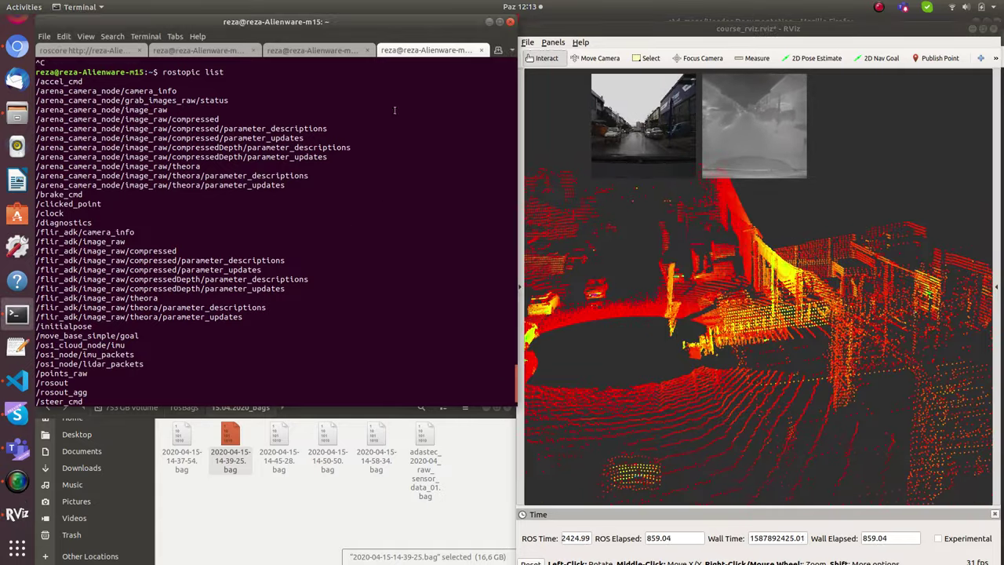
click(339, 50)
click(428, 51)
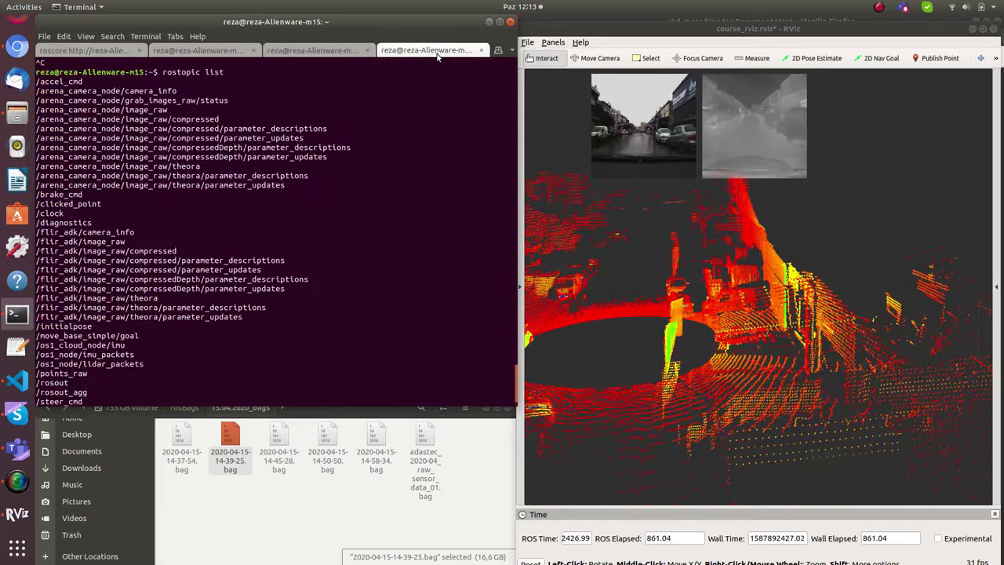
scroll(373, 251, down, 2)
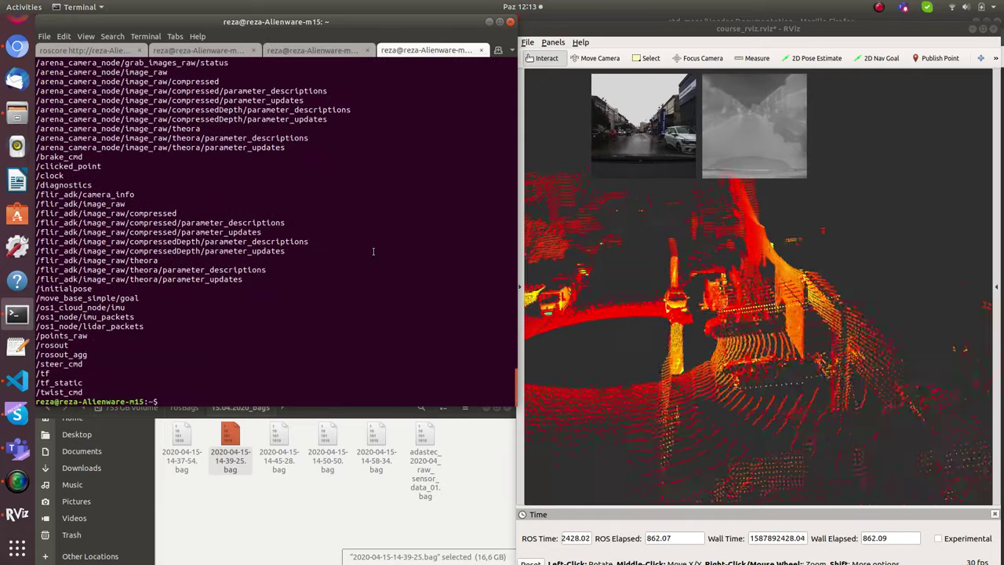
Step: Run rostopic echo on /os1_cloud_node/imu, then stop the stream with Ctrl+C
right_click(119, 307)
click(129, 312)
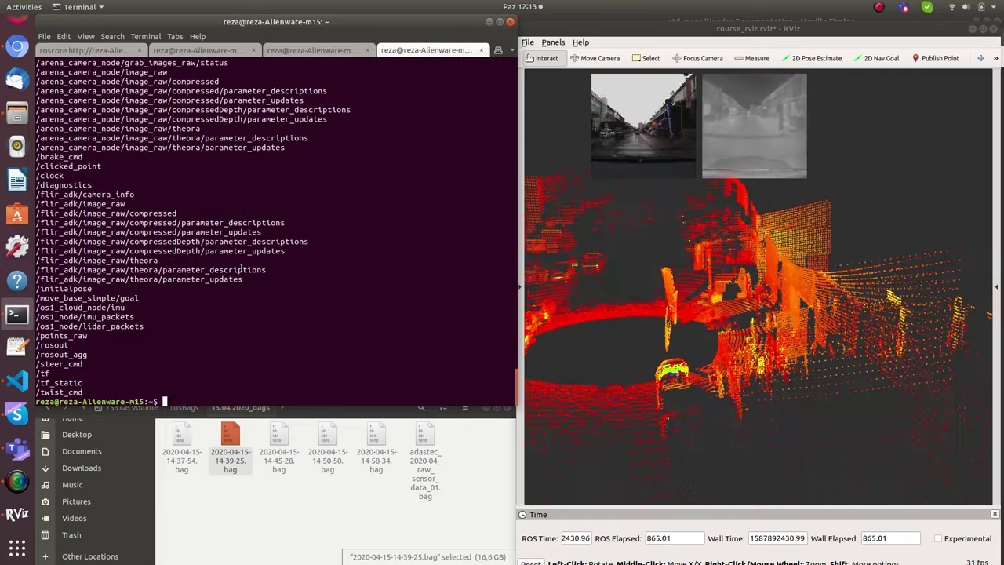
text(rostopic)
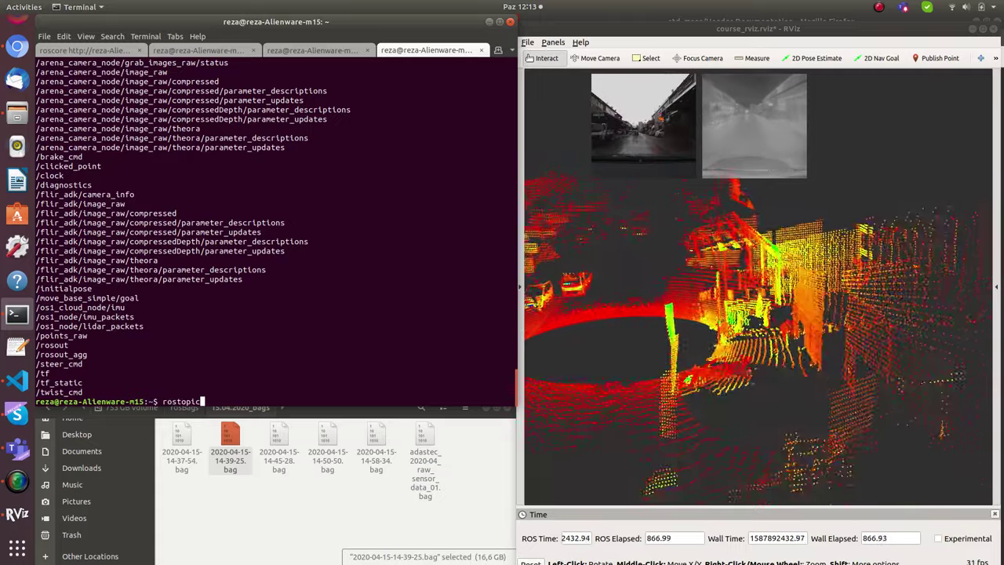
text( echo)
text(/os1_cloud_node/imu)
key(Return)
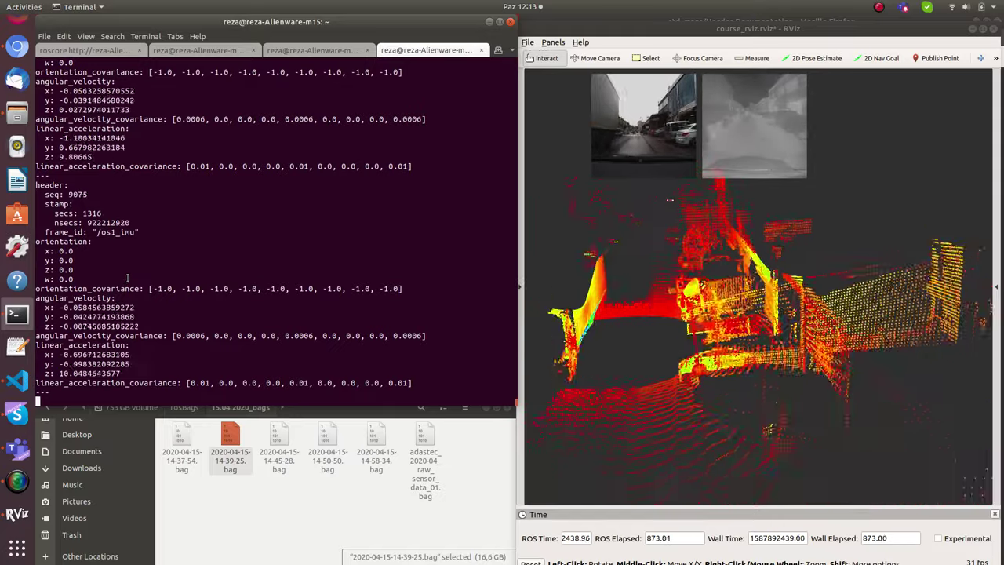
key(ctrl+c)
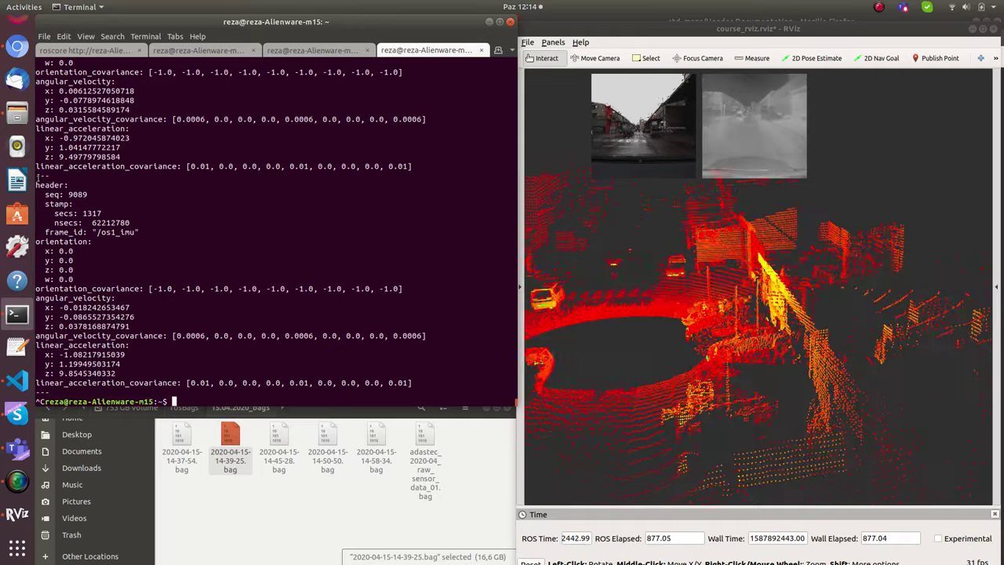
Step: Highlight the last IMU message's seq number 9089, stopping the stream again
mouse_move(38, 179)
mouse_down()
mouse_move(36, 193)
mouse_move(58, 196)
mouse_move(39, 177)
mouse_up()
click(57, 193)
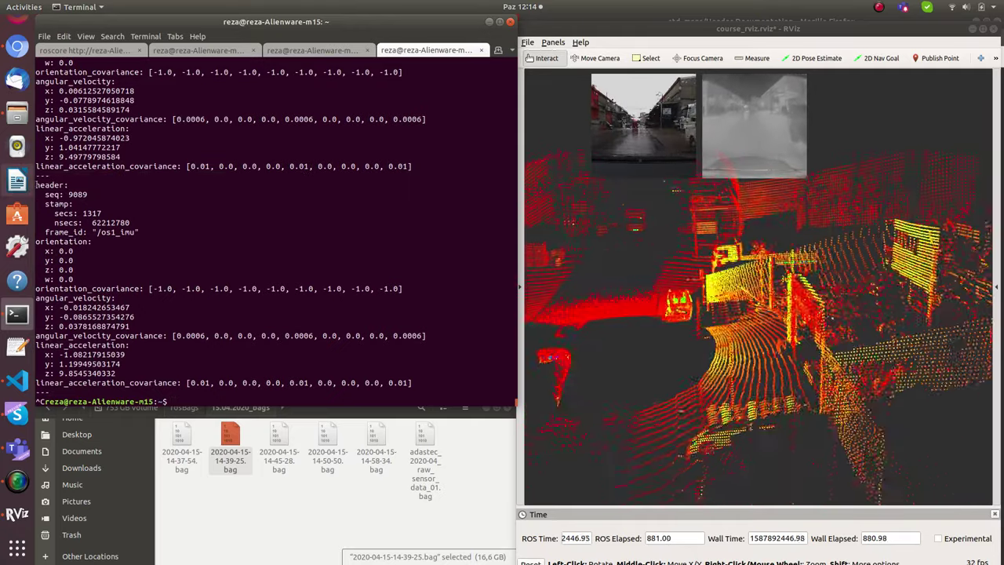
drag(69, 194, 97, 194)
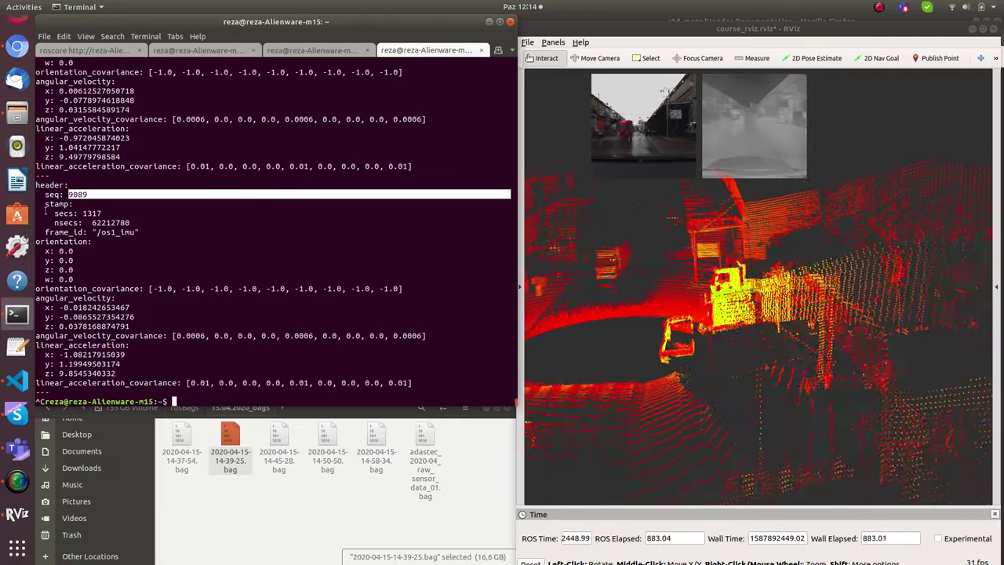
scroll(86, 205, up, 3)
scroll(94, 208, up, 3)
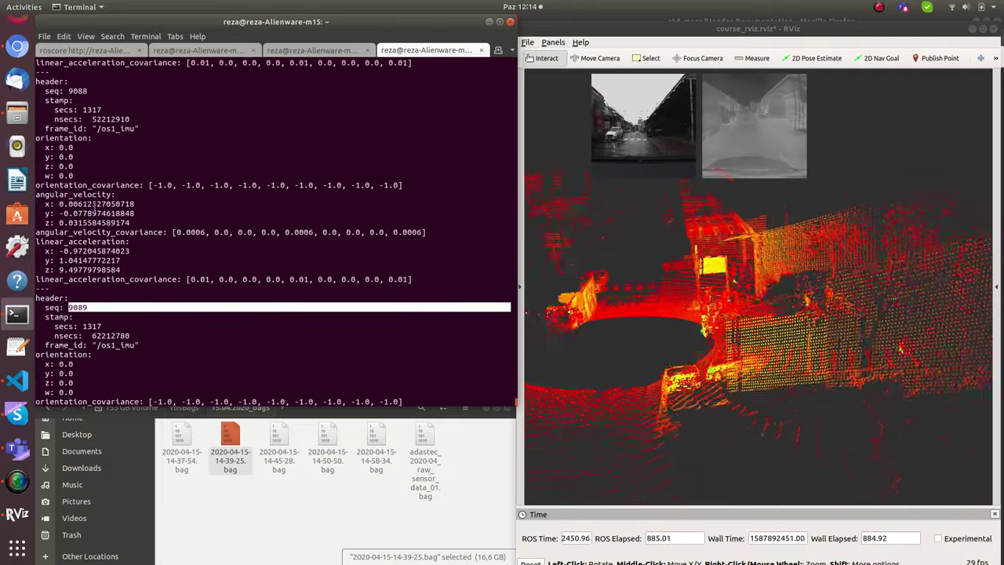
key(ctrl+c)
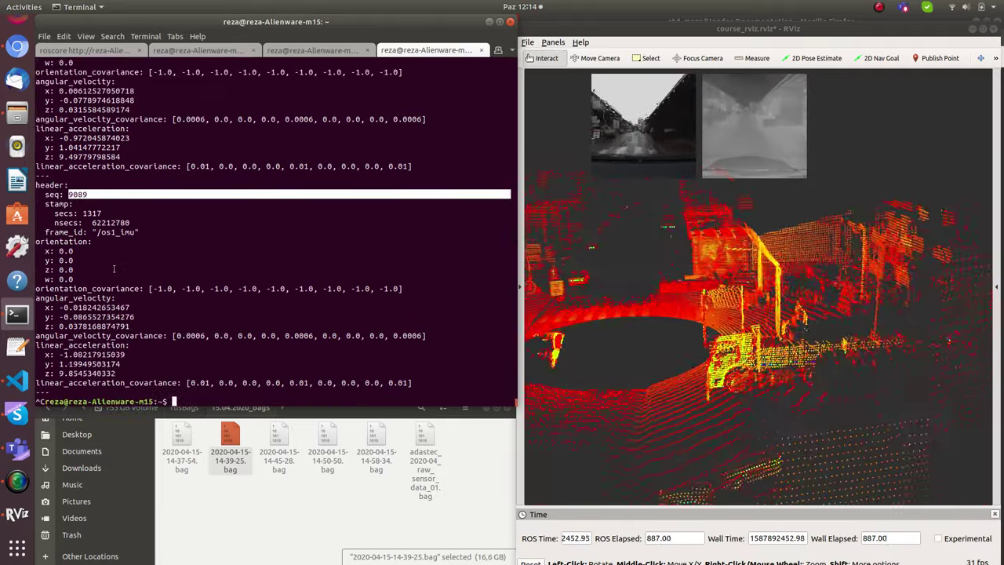
Step: Mark the header stamp, its seconds value 1317 and the nanoseconds field
drag(73, 203, 97, 205)
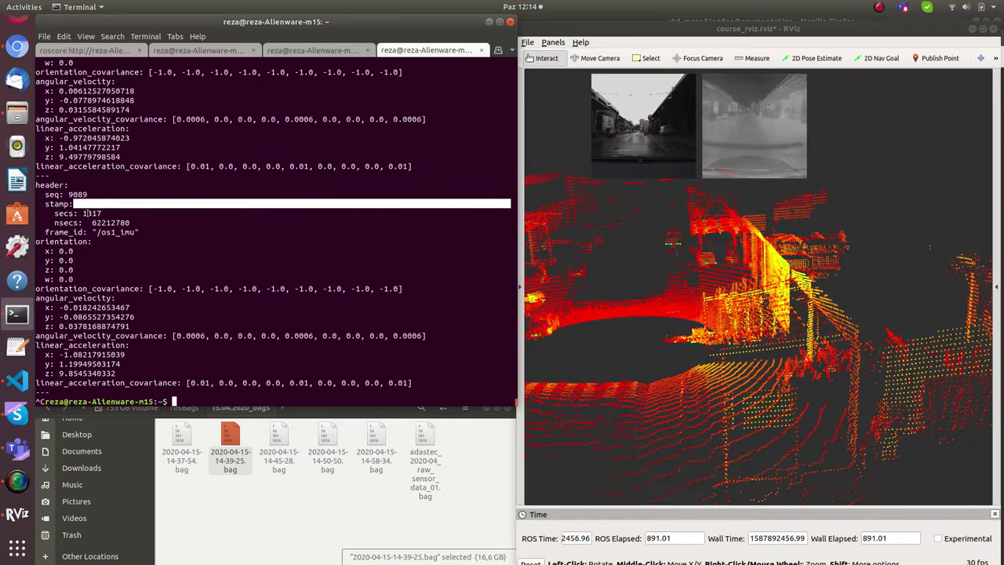
click(82, 213)
drag(96, 212, 103, 212)
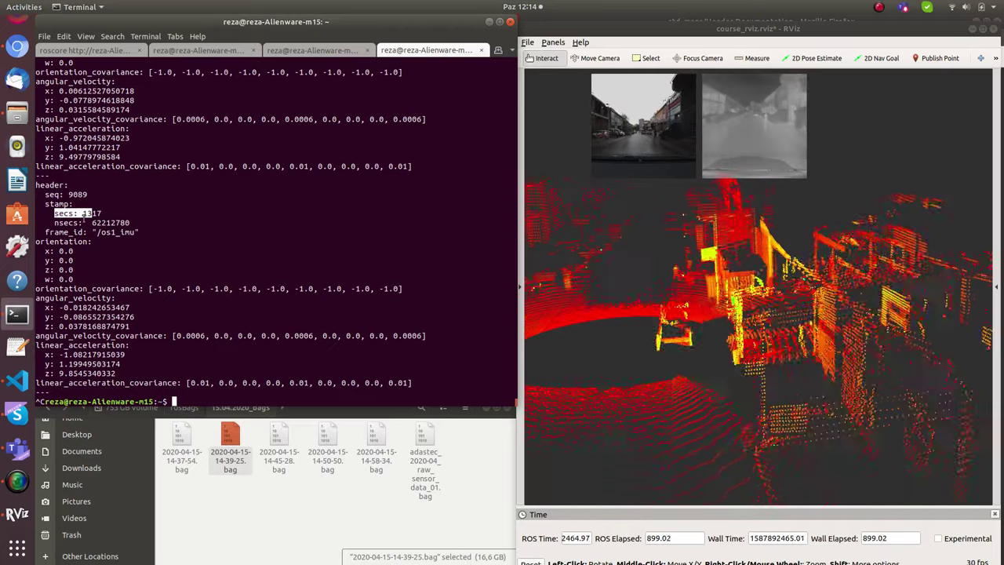
click(56, 222)
drag(55, 223, 136, 232)
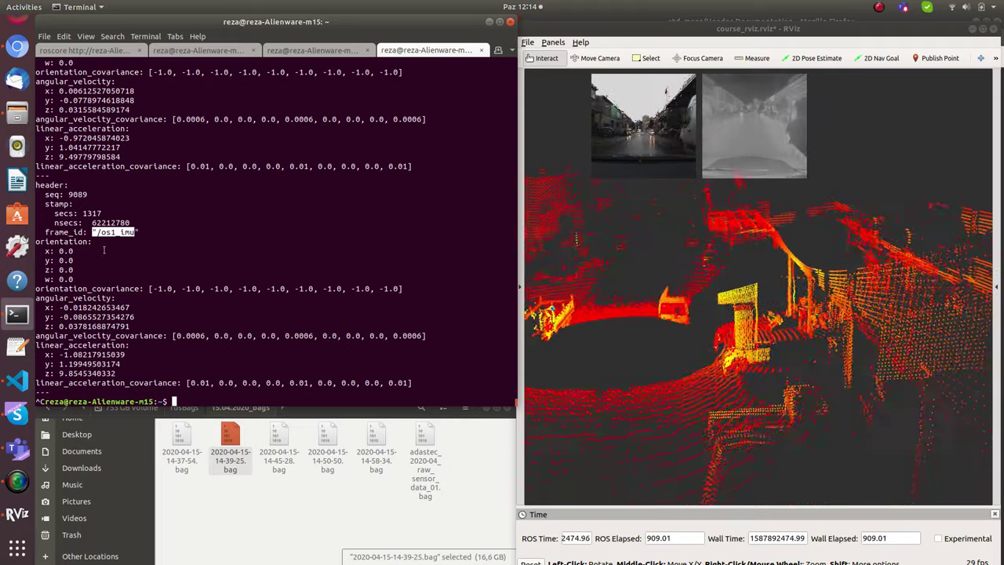
double_click(47, 242)
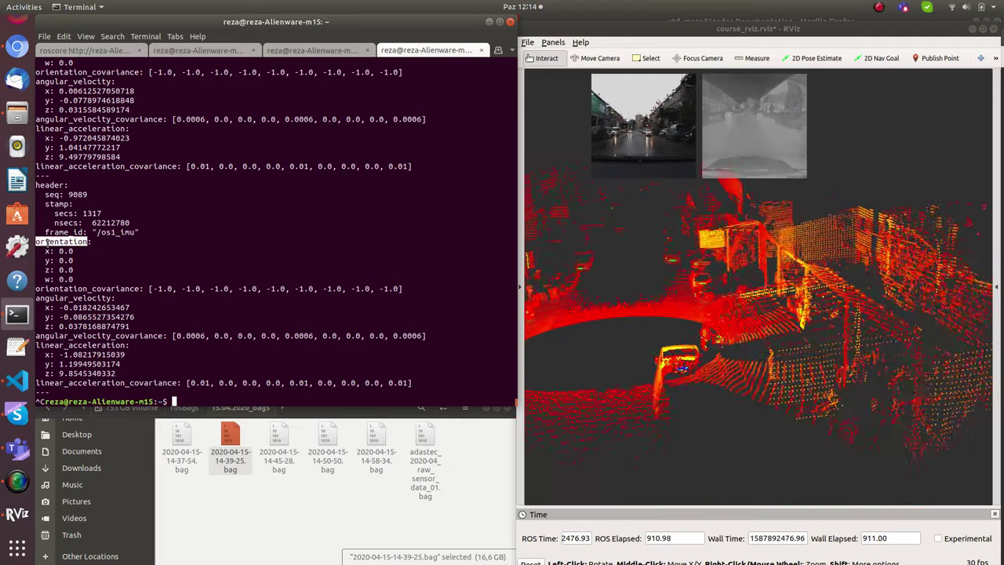
double_click(66, 250)
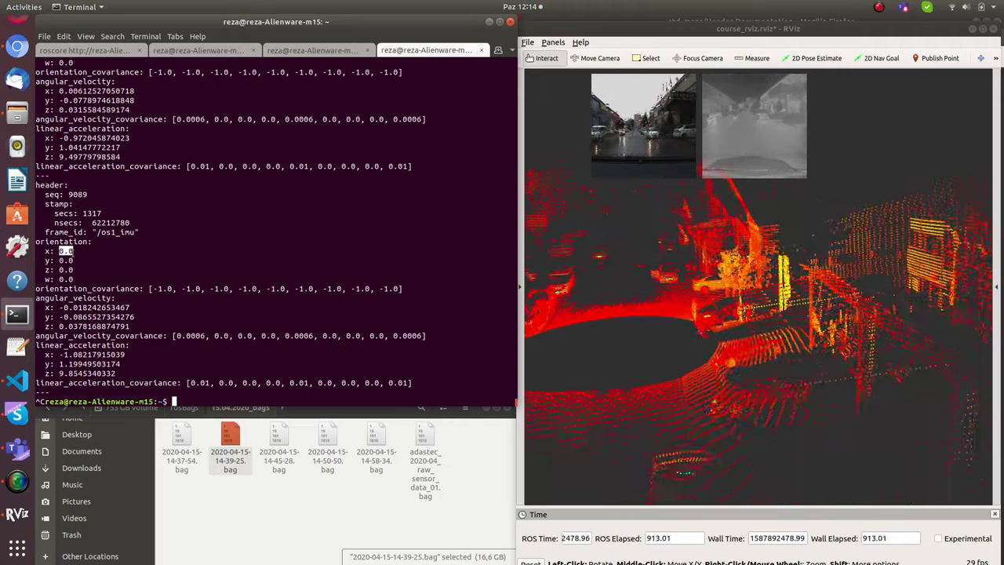
double_click(66, 260)
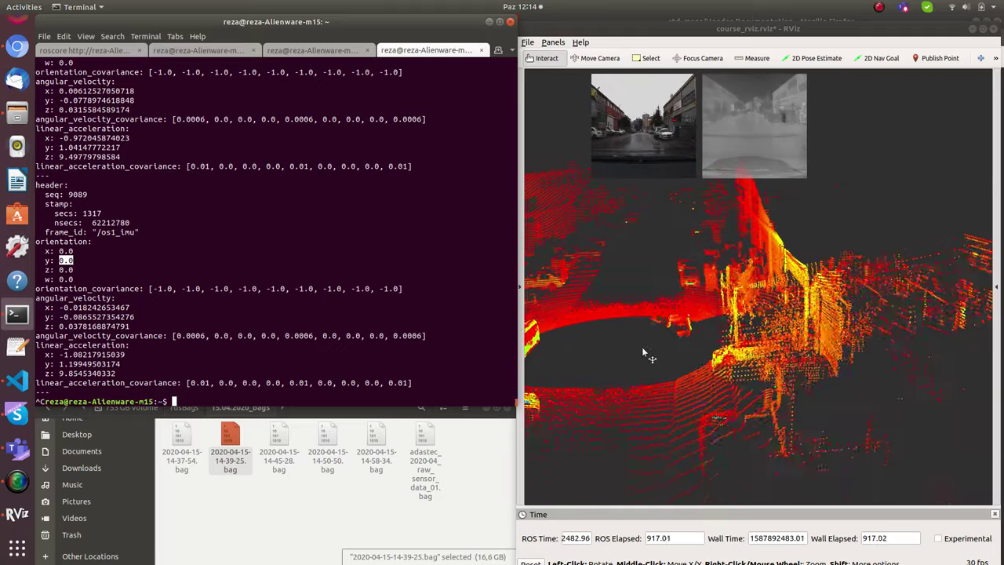
triple_click(65, 251)
double_click(66, 251)
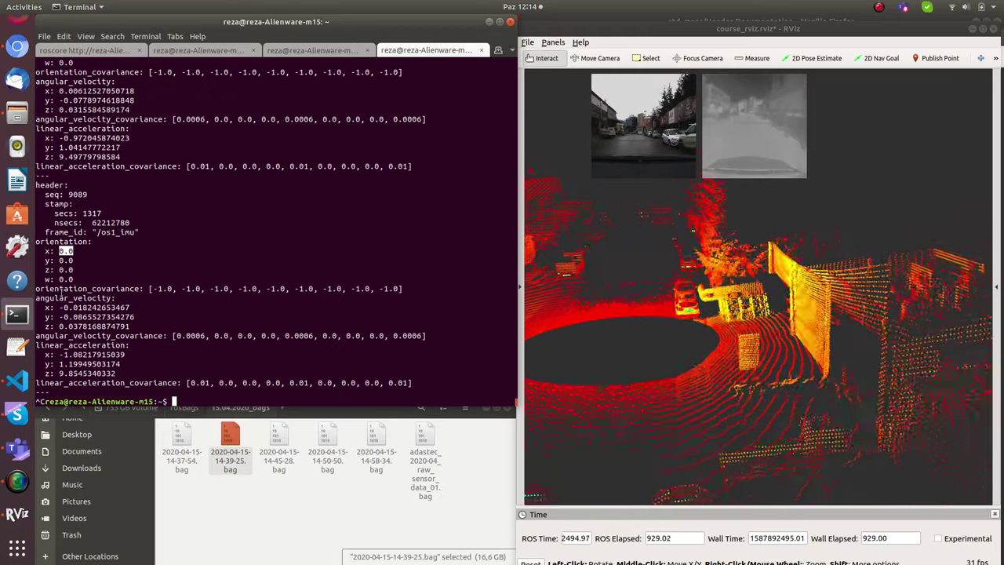
drag(64, 288, 111, 290)
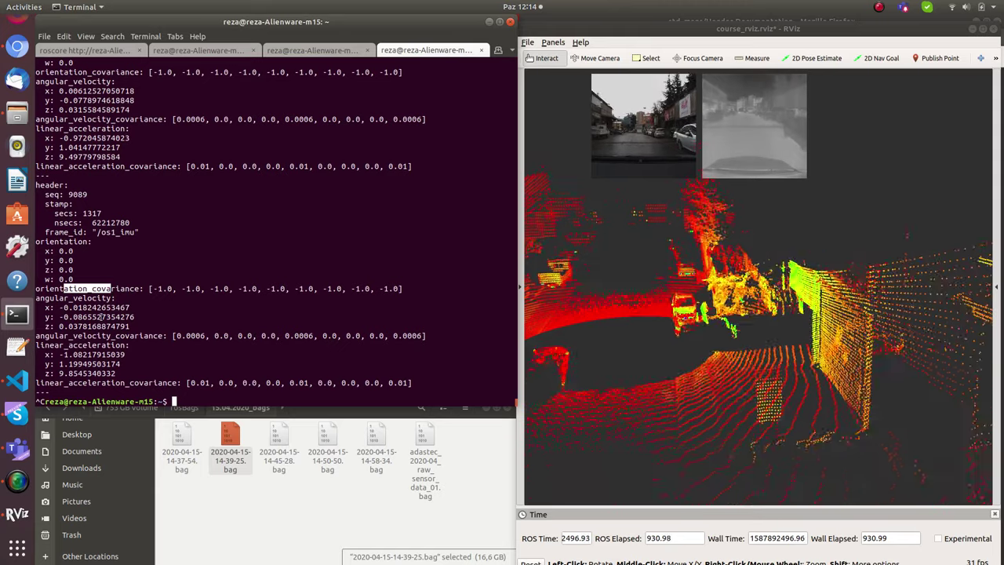
drag(56, 308, 134, 305)
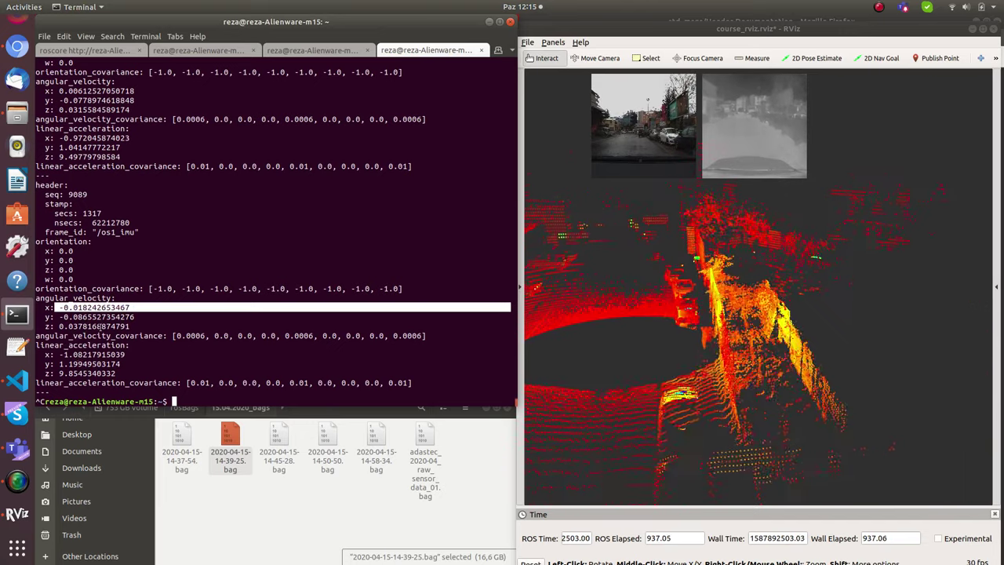
drag(62, 354, 103, 355)
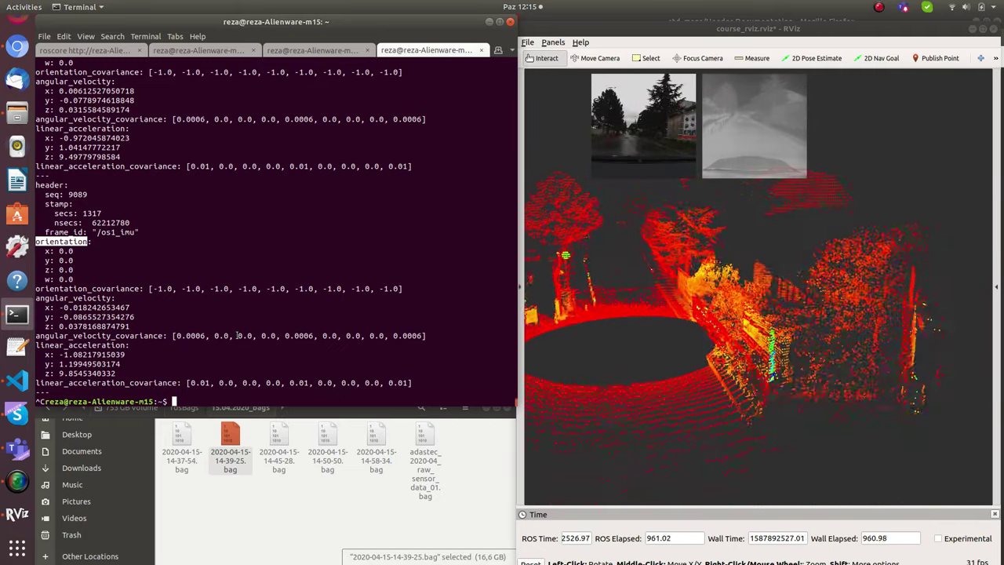
drag(823, 313, 667, 354)
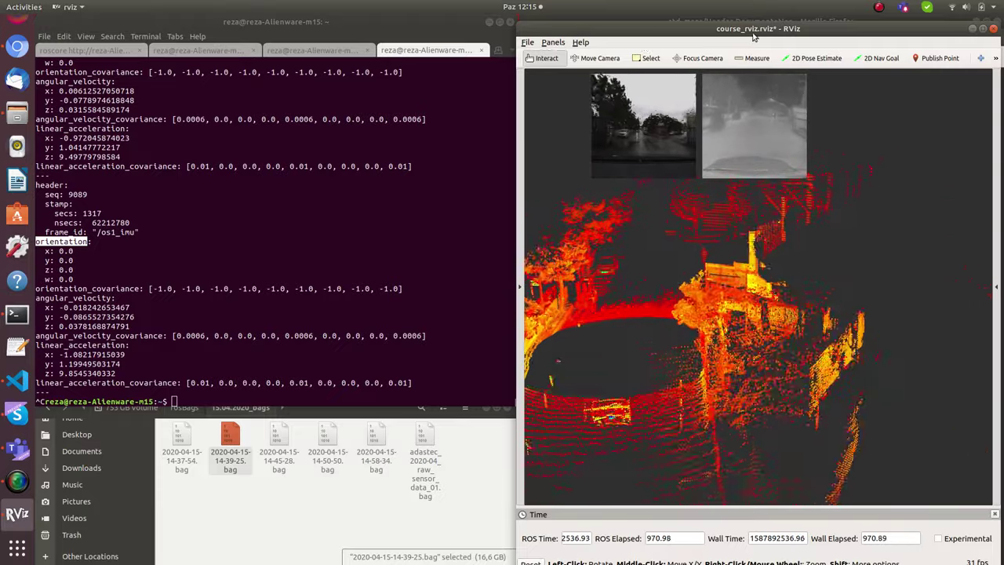
Step: Search Google in a new Chromium tab for 'quaternino to euler'
click(792, 19)
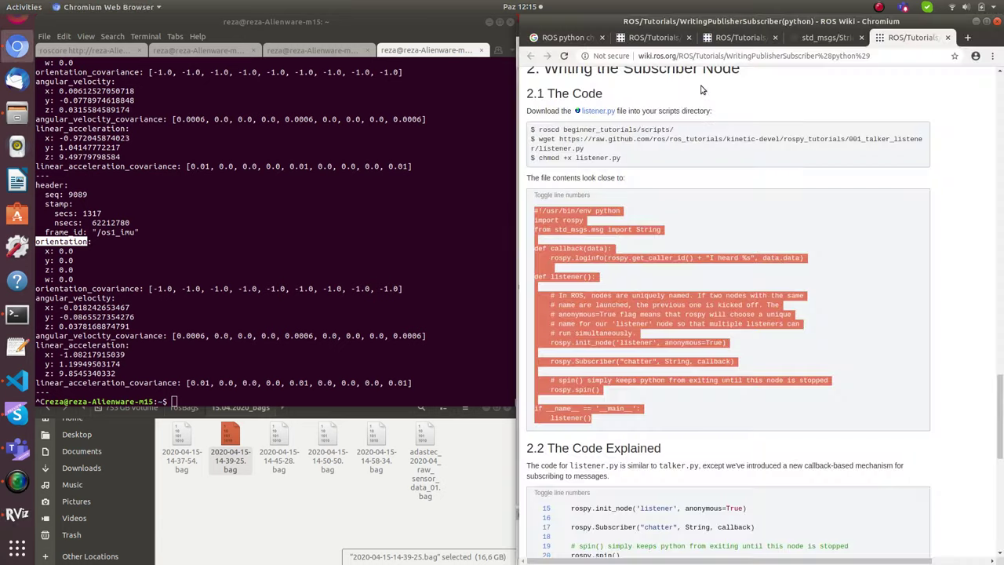
click(967, 38)
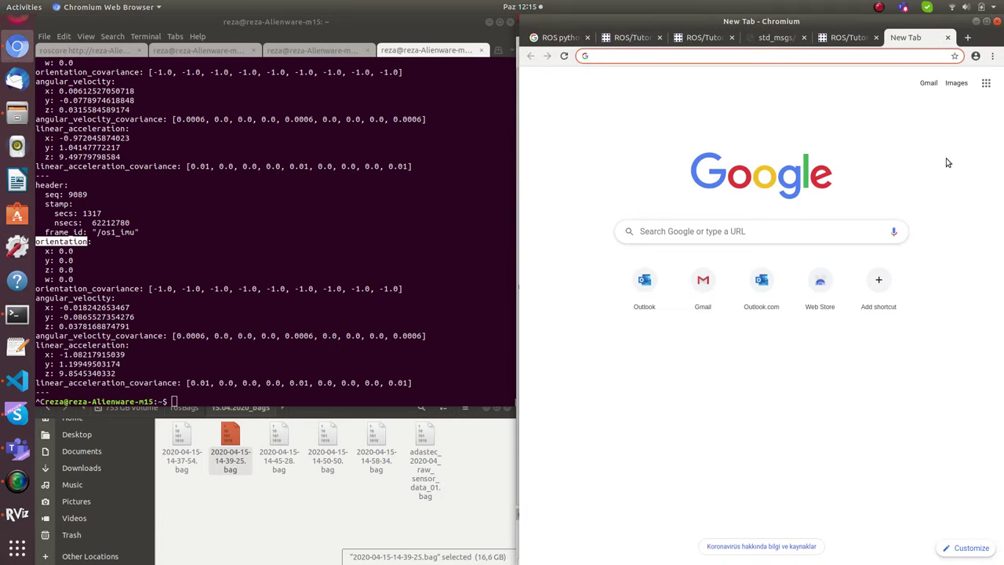
text(qua)
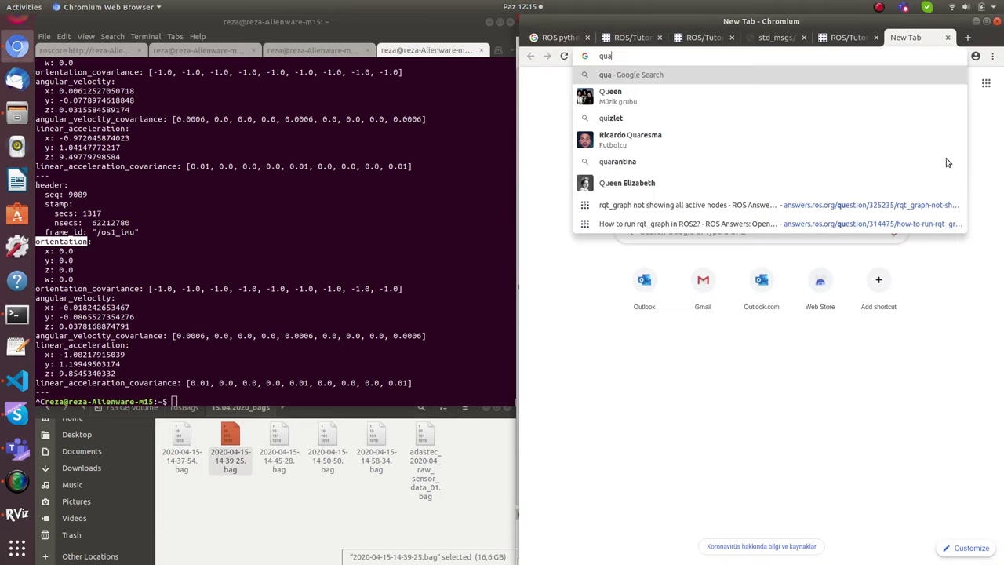
text(ternino)
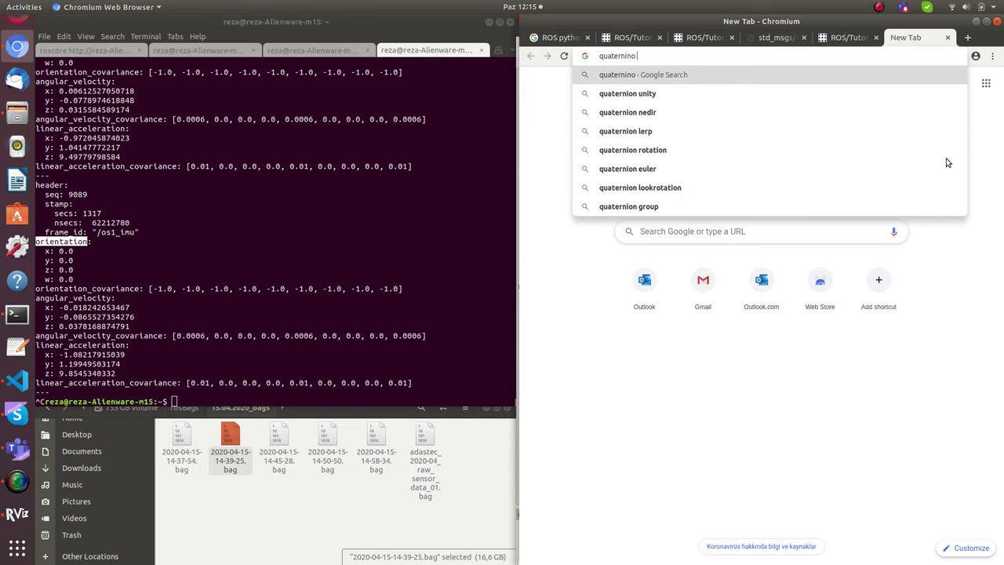
text( to euler)
key(Return)
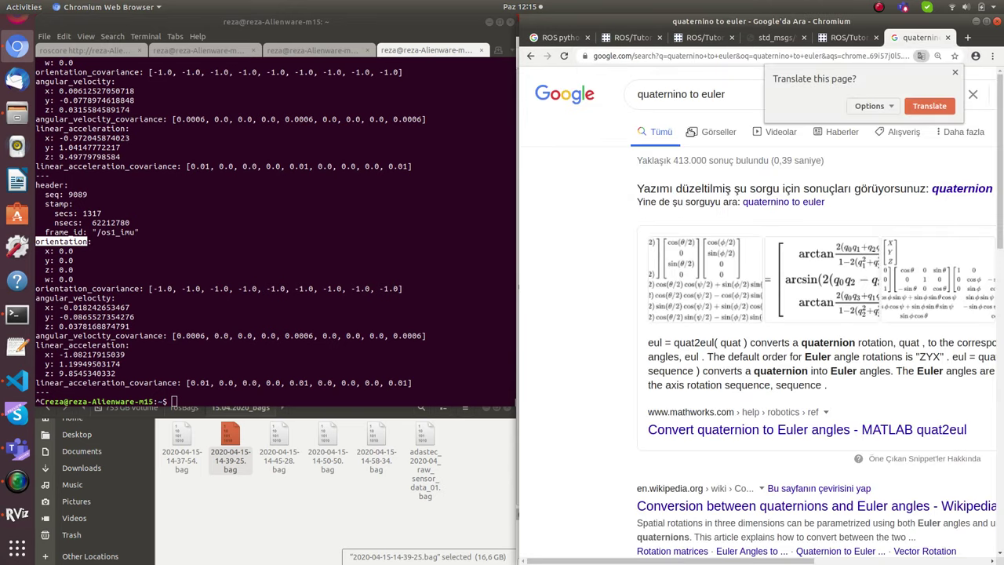
Step: Refine the search to 'quaternino to euler online'
click(742, 99)
text(online)
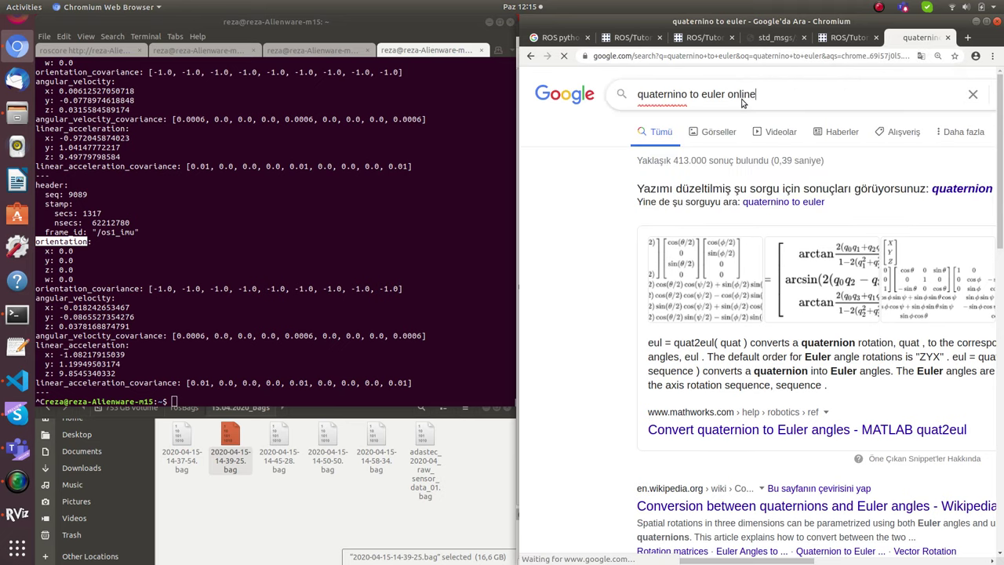
key(Return)
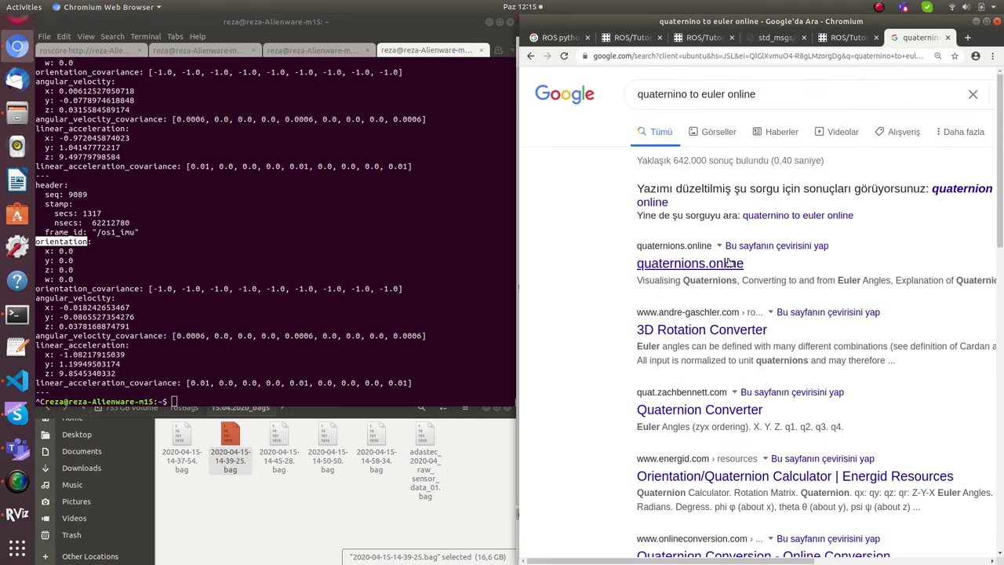
Step: Open the quaternions.online result and select the Euler x field to stop the animation
click(728, 263)
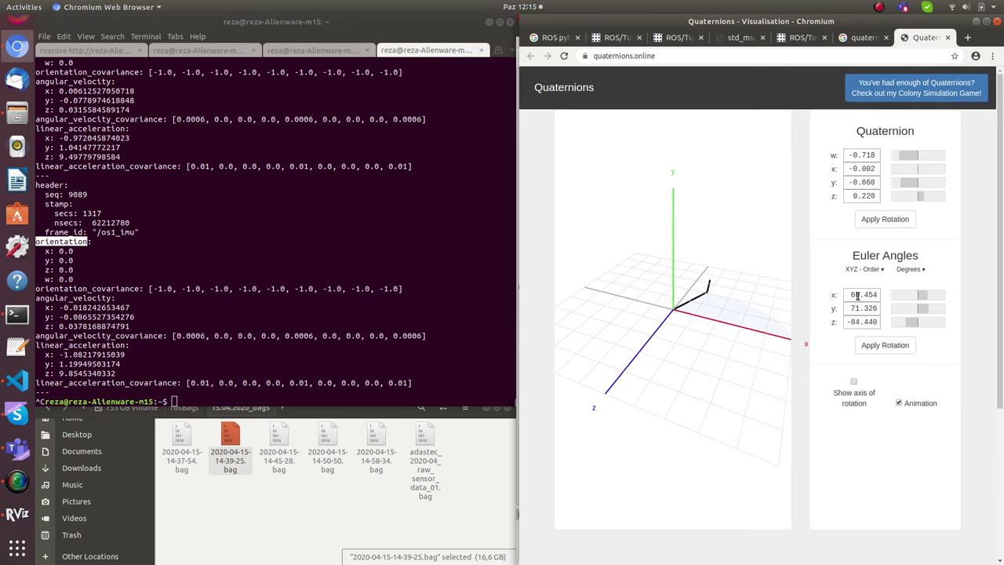
click(857, 295)
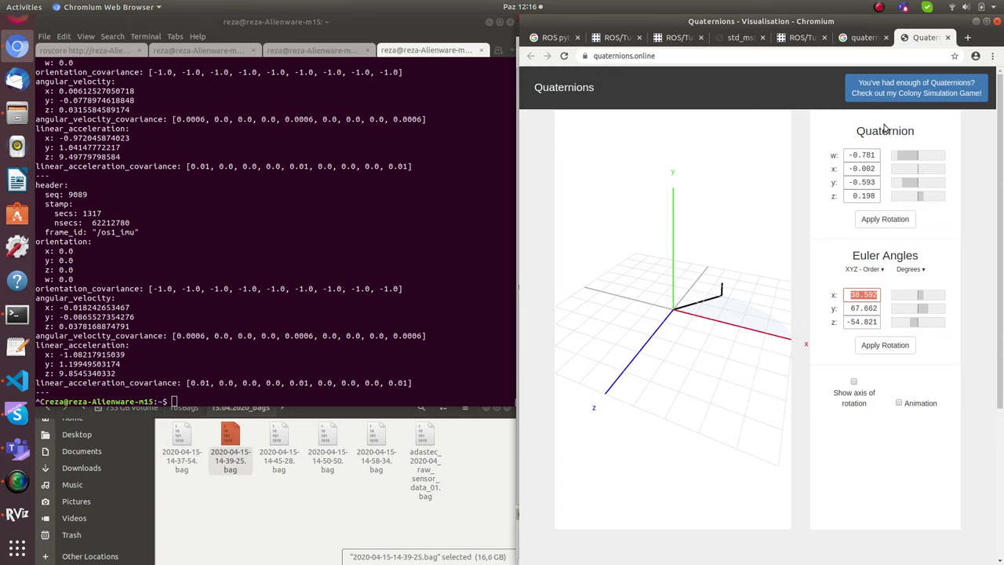
Step: Go back to the Google results, then to the terminal's rosbag play output tab
click(556, 40)
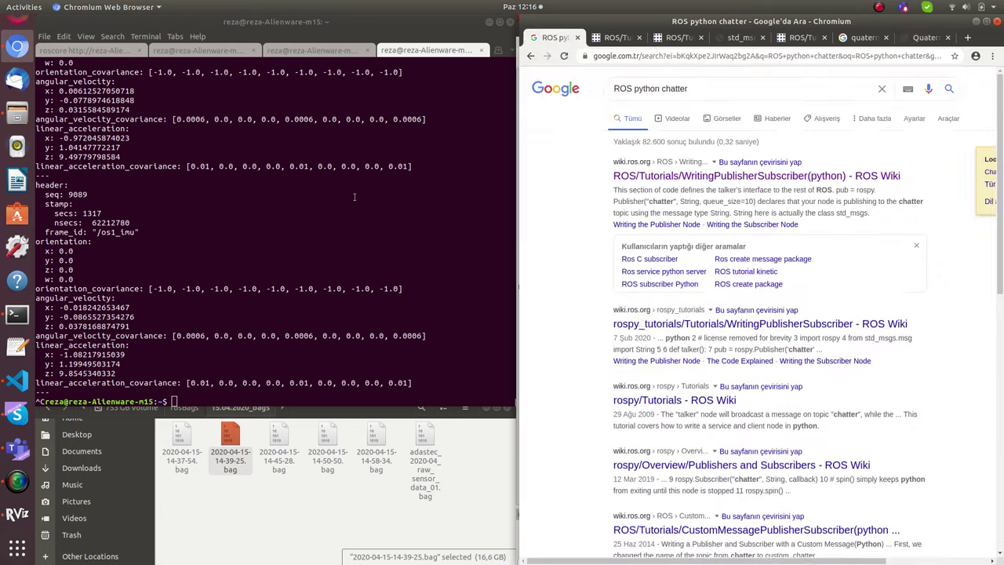
click(245, 236)
click(188, 50)
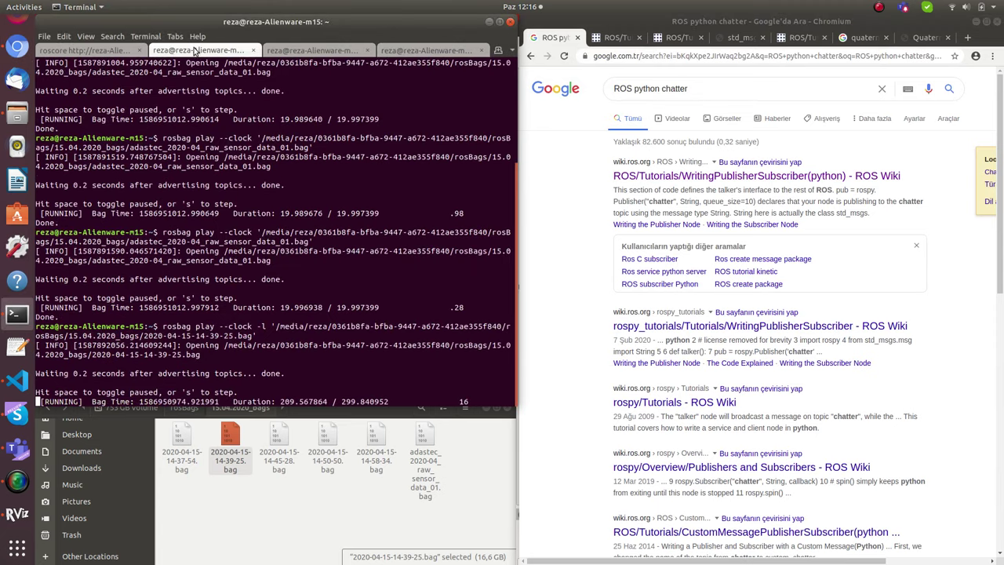
click(414, 49)
click(219, 52)
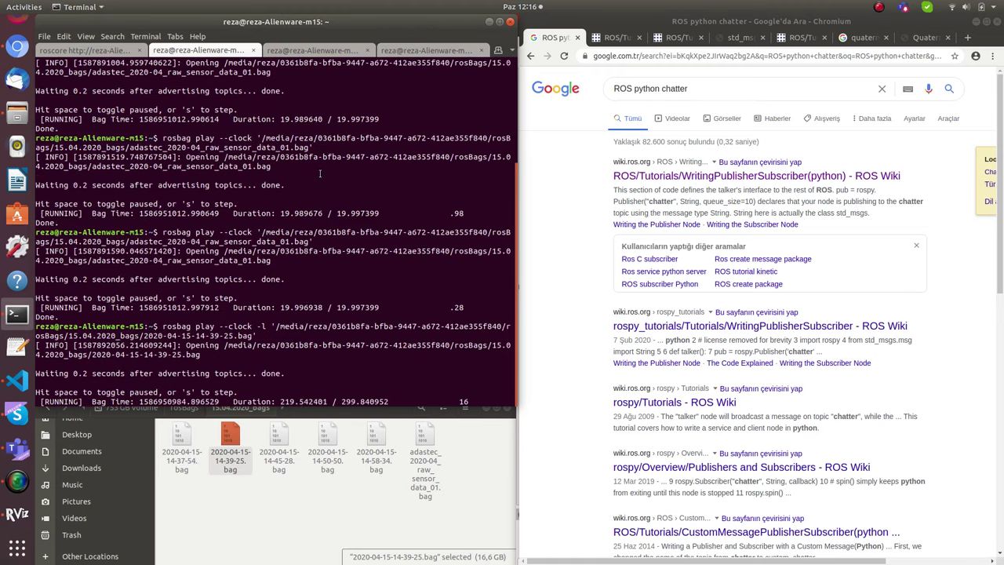